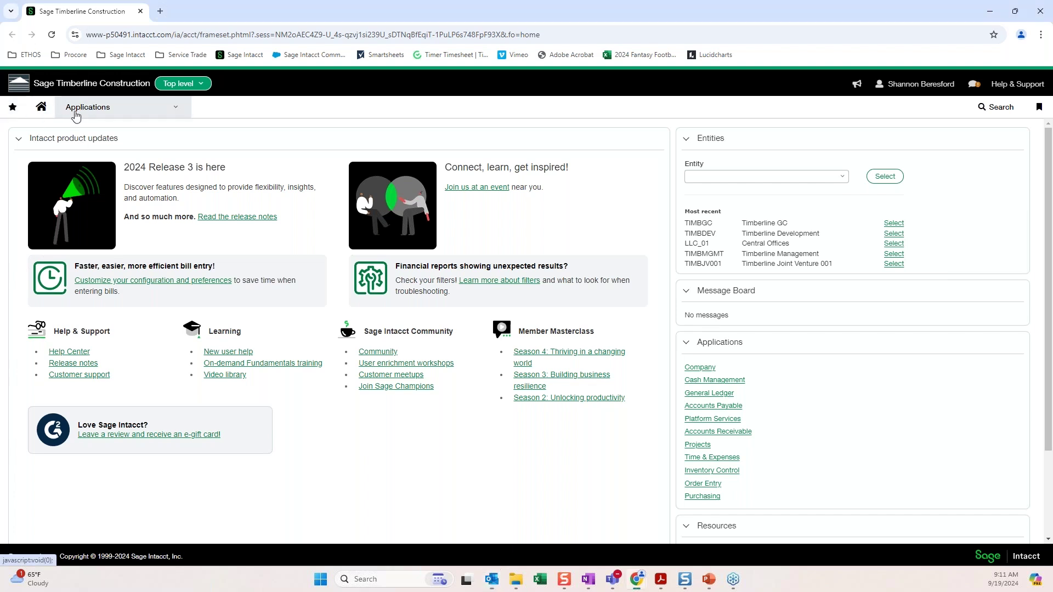
Step: Open the All Components dashboard in the Dashboard Training group
{"action": "left_click", "coordinate": [76, 113]}
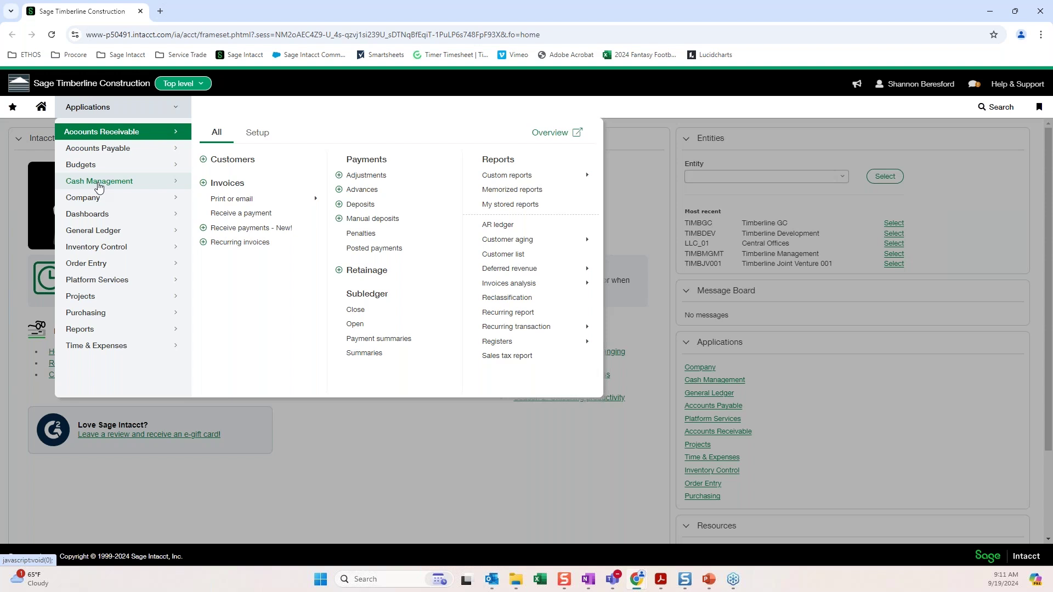
{"action": "left_click", "coordinate": [122, 219]}
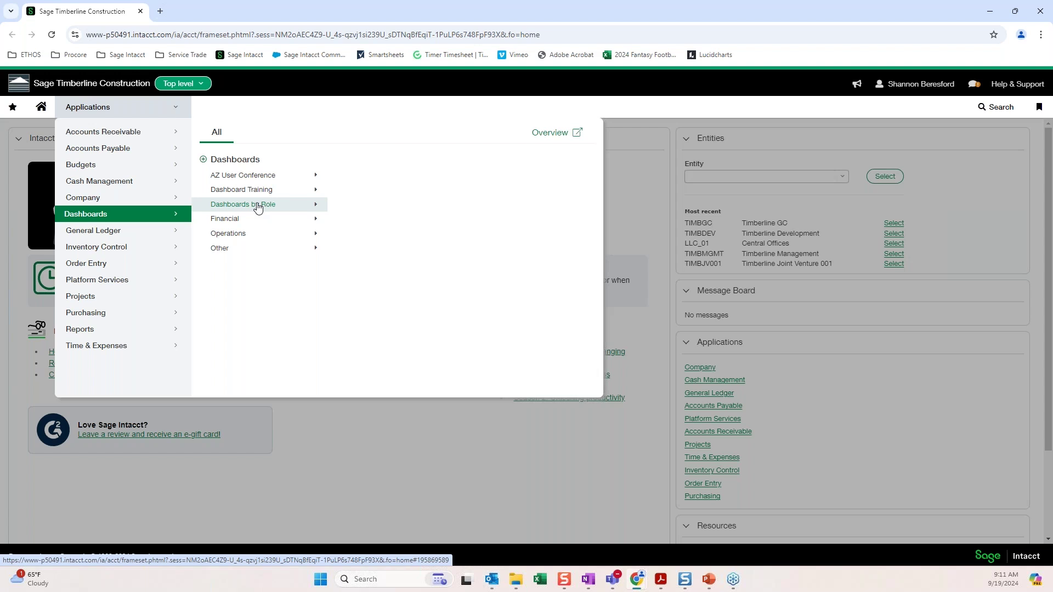
{"action": "left_click", "coordinate": [294, 191]}
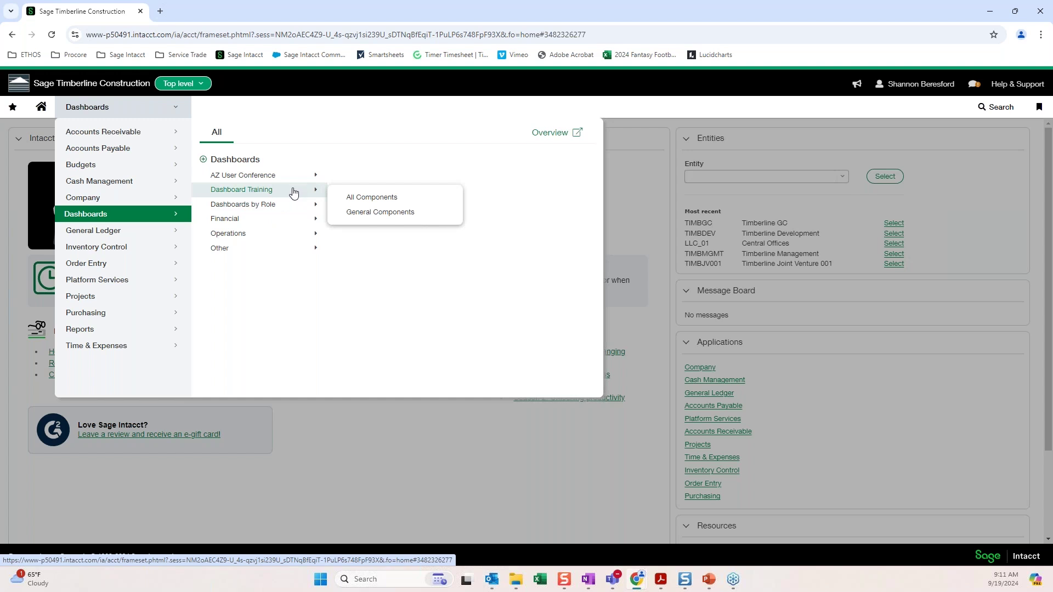
{"action": "left_click", "coordinate": [370, 199]}
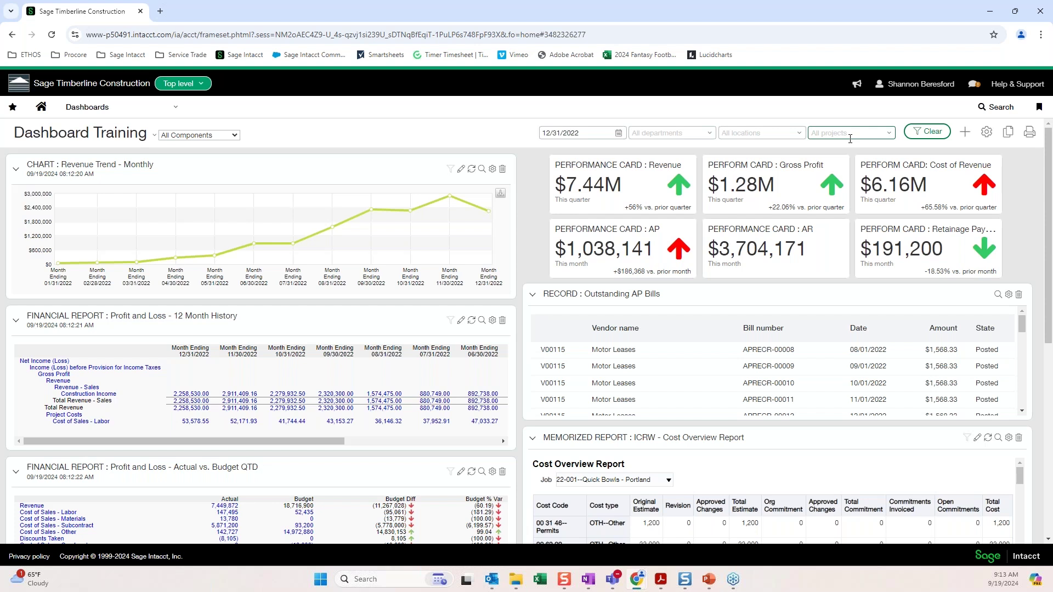
Step: Filter the dashboard by the location TIMBGC--Timberline GC and apply the filter
{"action": "left_click", "coordinate": [799, 134]}
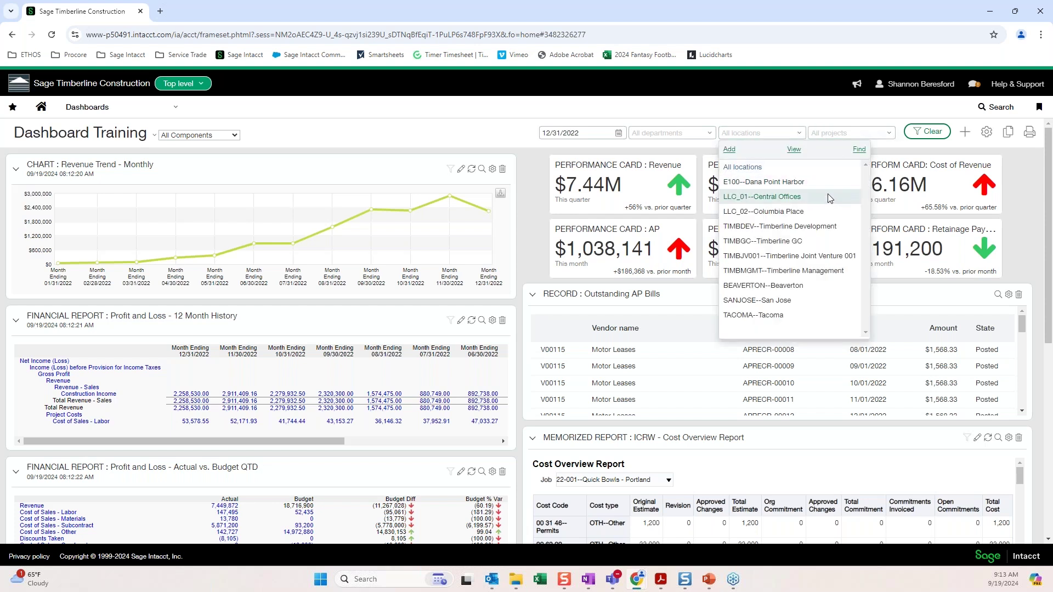
{"action": "left_click", "coordinate": [801, 242]}
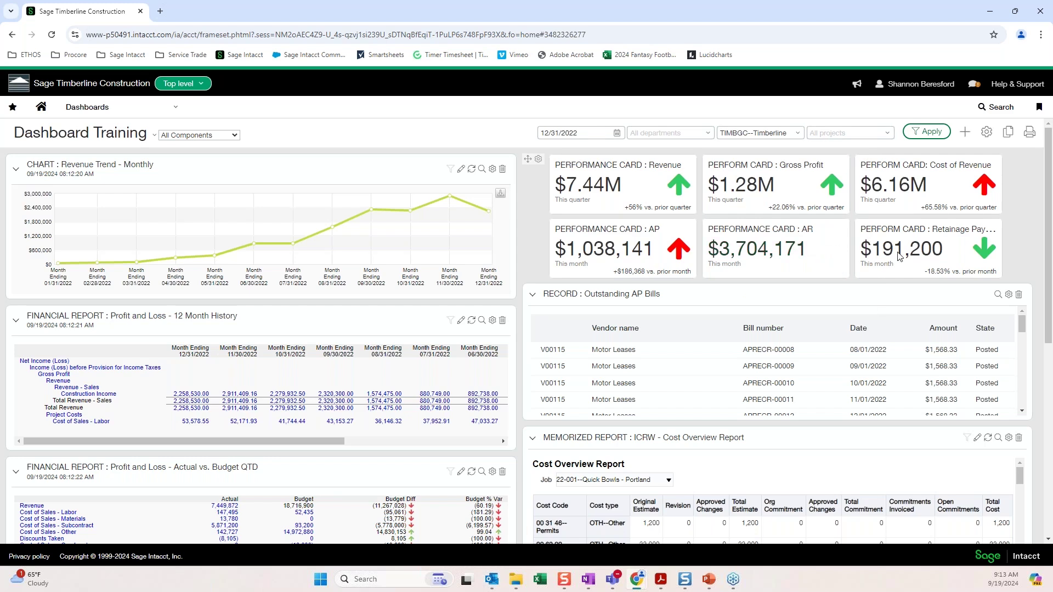
{"action": "left_click", "coordinate": [925, 137]}
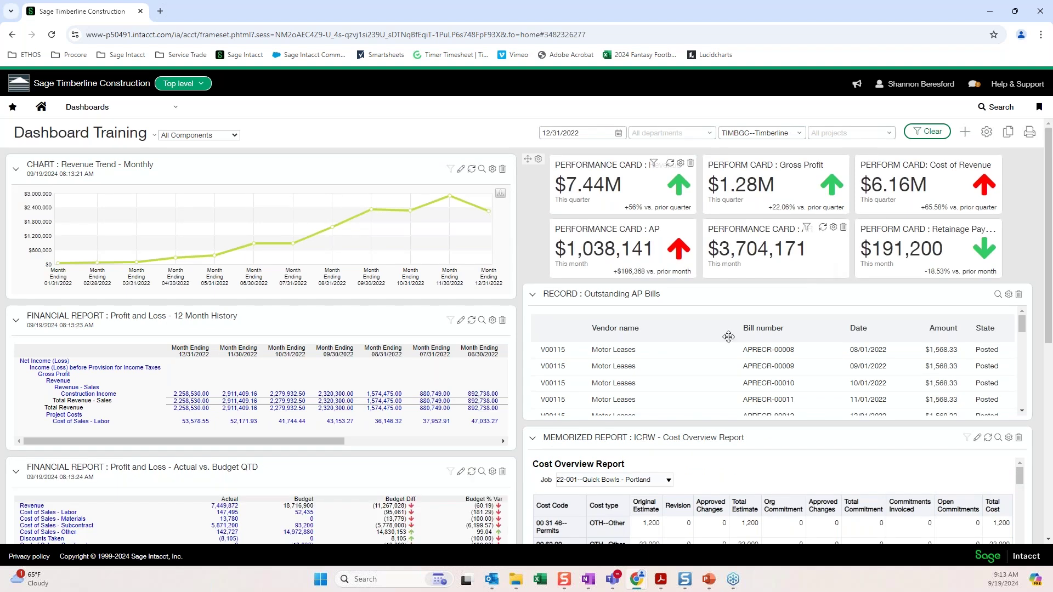
Step: Try to set the dashboard's location filter to GC, declining to add it as a new location
{"action": "left_click", "coordinate": [793, 134]}
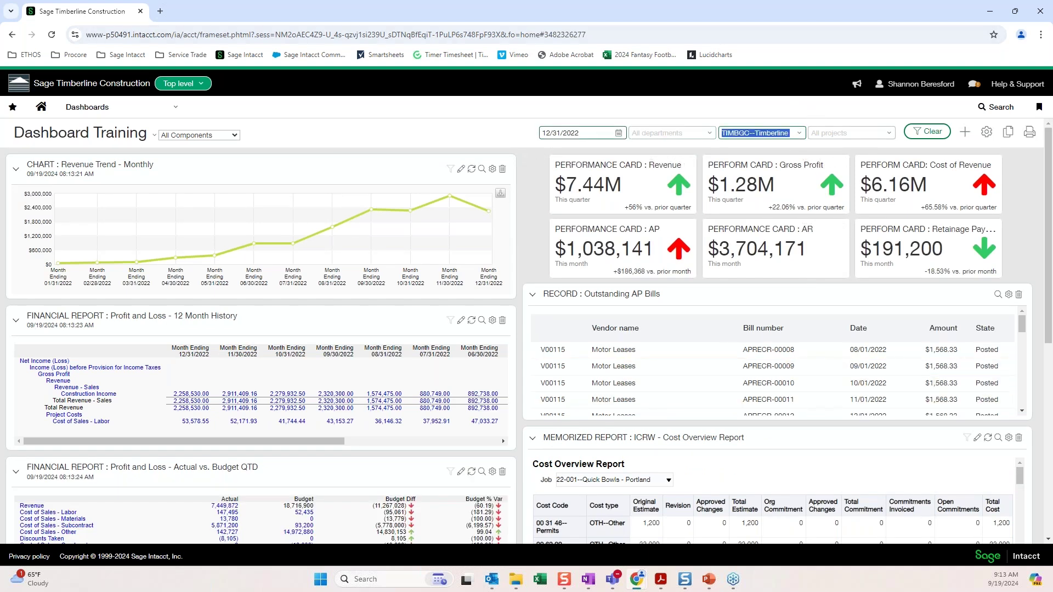
{"action": "type", "text": "GC"}
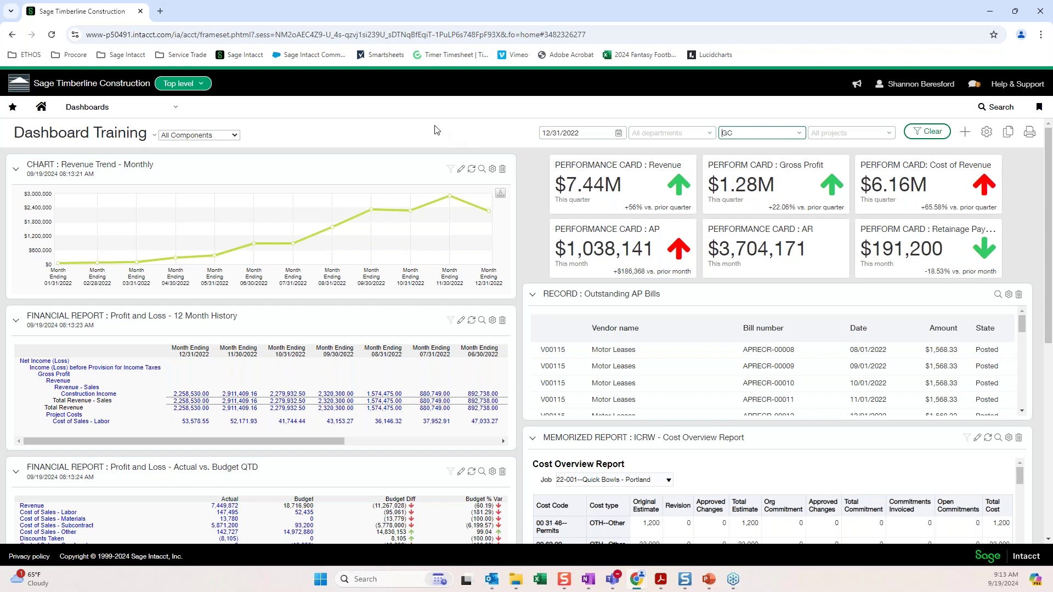
{"action": "key", "text": "Tab"}
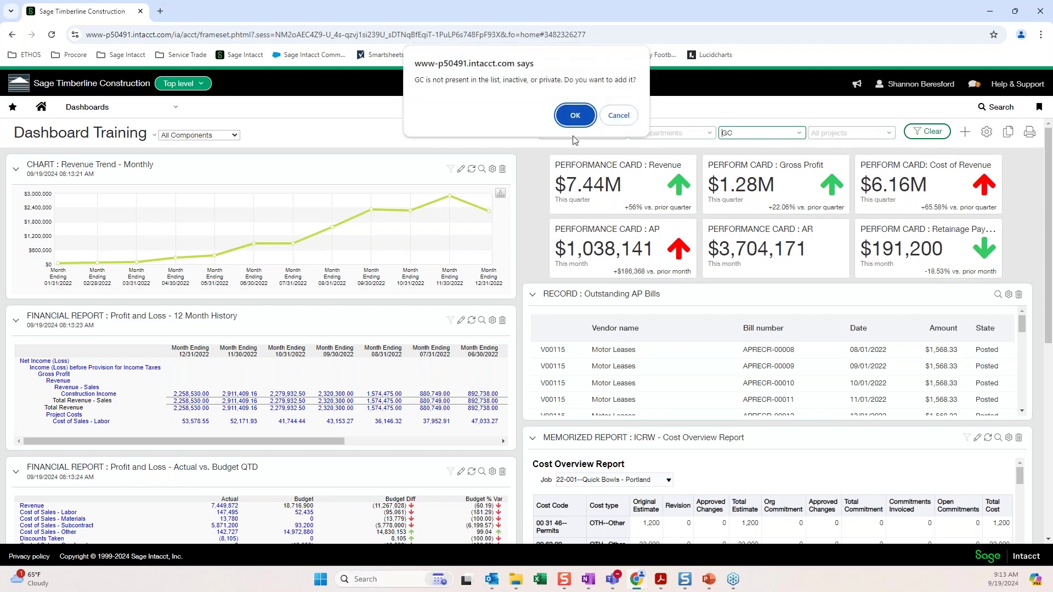
{"action": "left_click", "coordinate": [622, 123]}
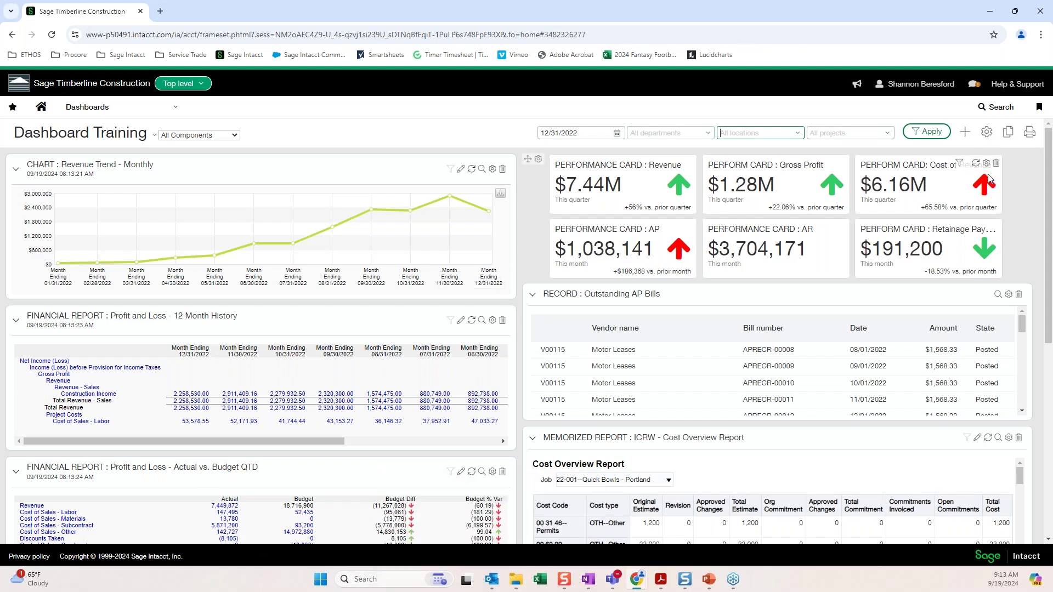
Step: Open the dashboard's properties in a maximized window and examine the choices for columns and flexible-width column
{"action": "left_click", "coordinate": [987, 133]}
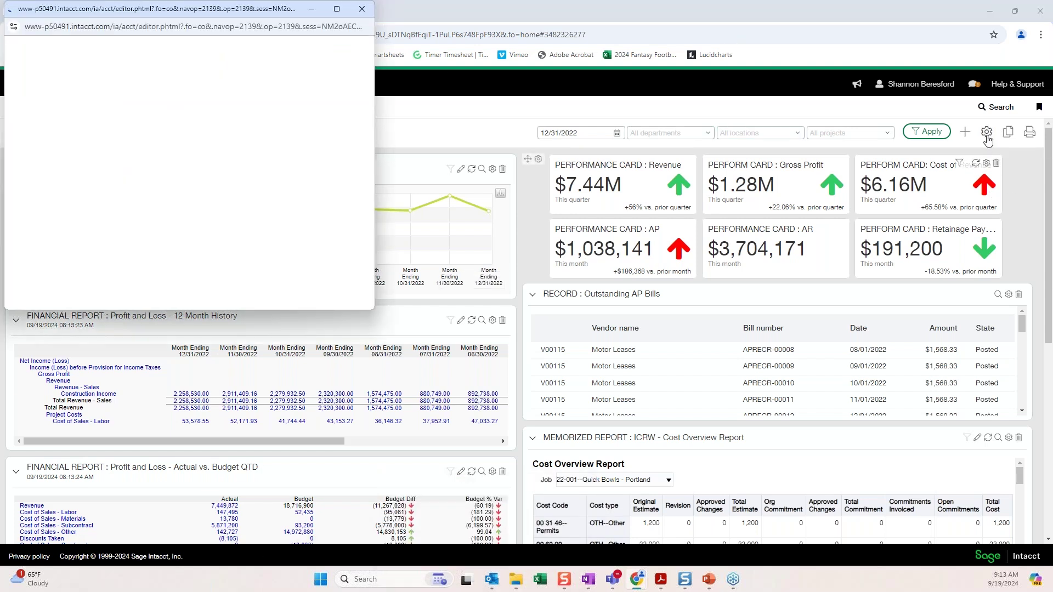
{"action": "left_click", "coordinate": [330, 14]}
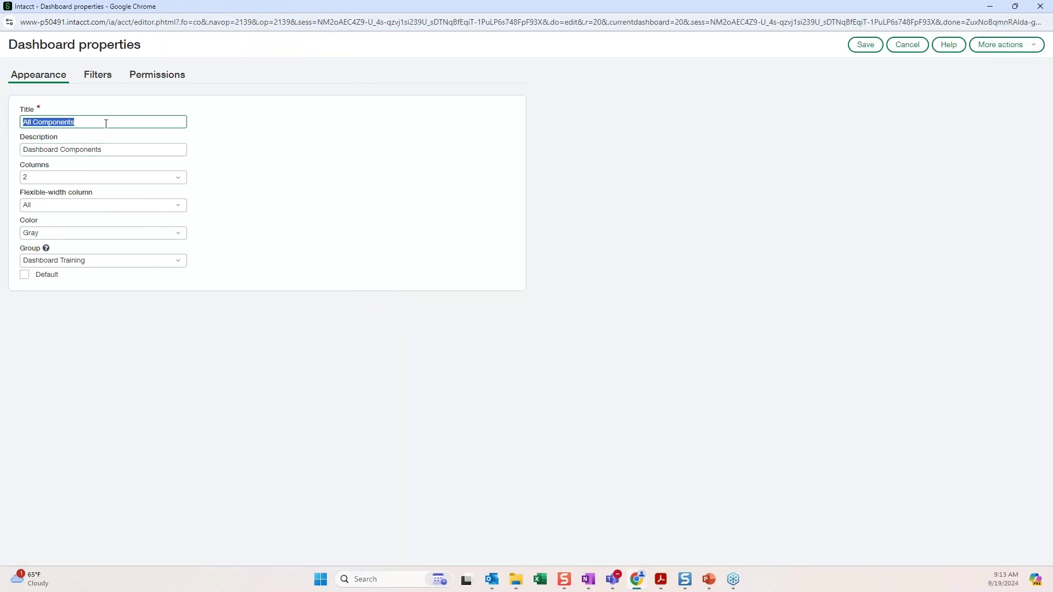
{"action": "left_click", "coordinate": [94, 184]}
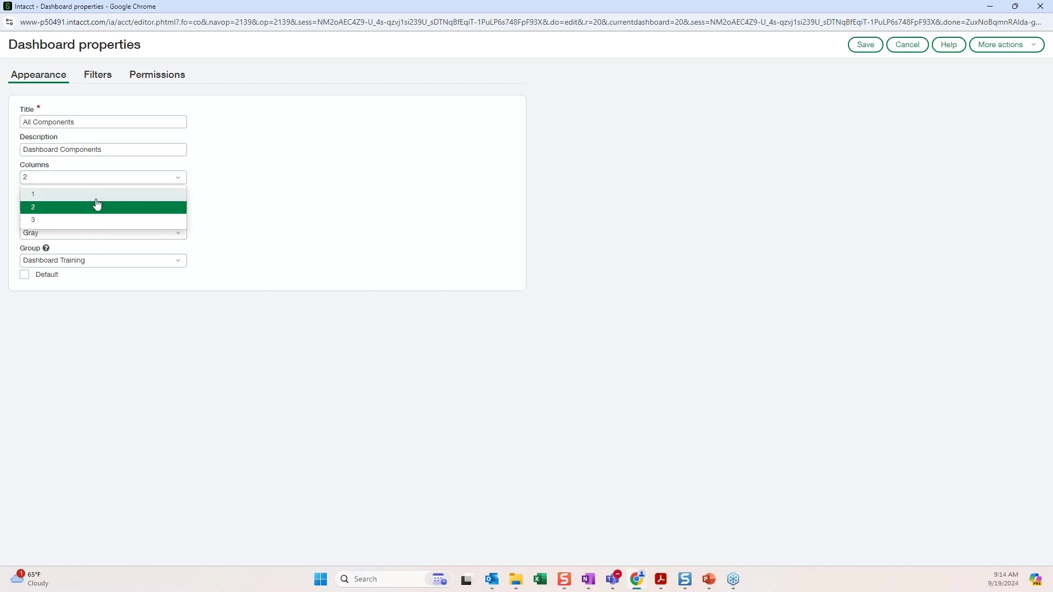
{"action": "left_click", "coordinate": [280, 193]}
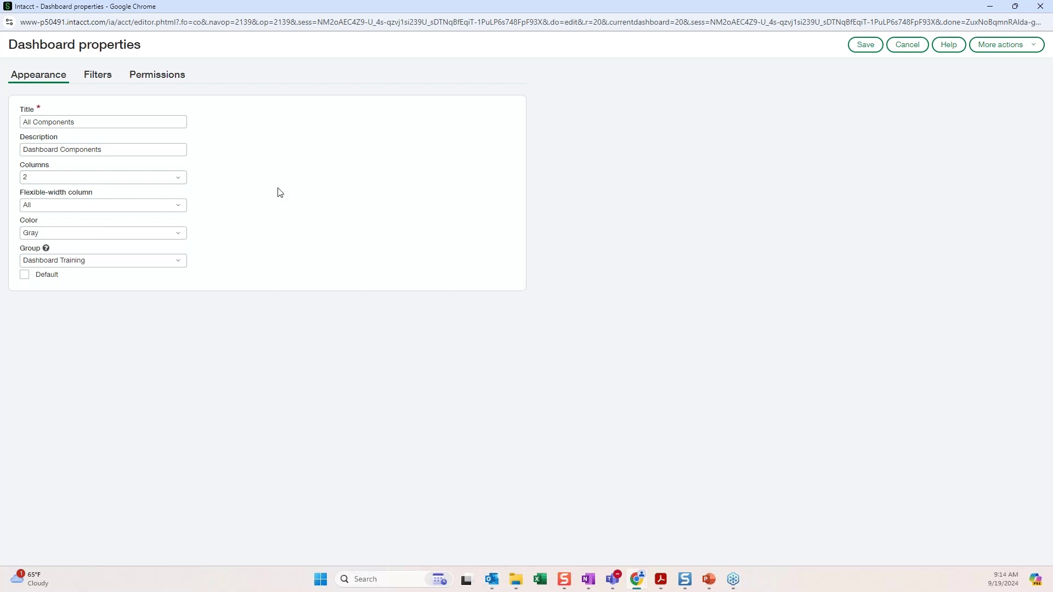
{"action": "left_click", "coordinate": [92, 213]}
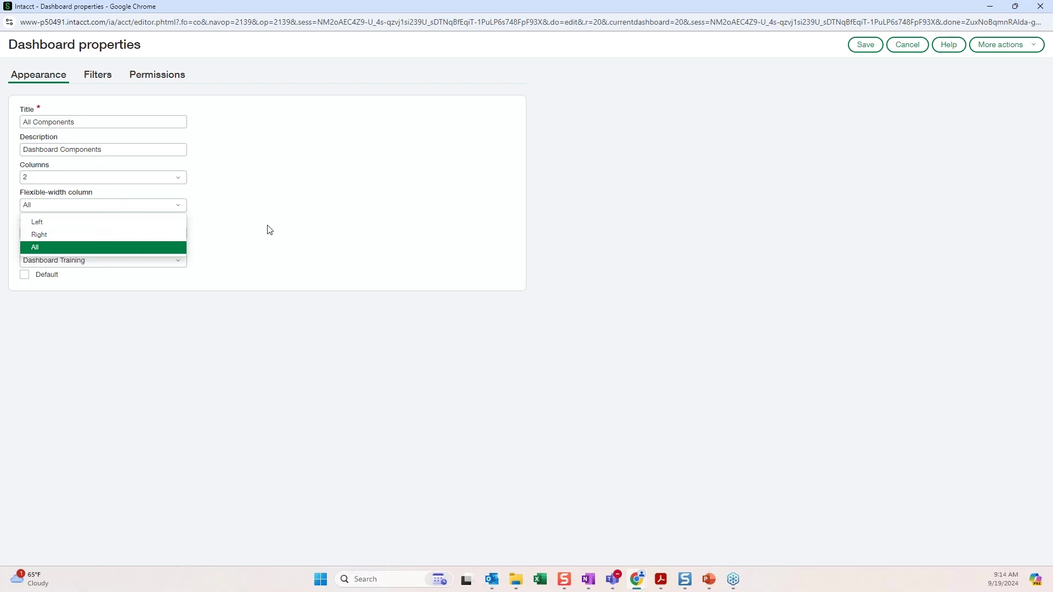
{"action": "left_click", "coordinate": [247, 233]}
Step: Set the dashboard's background to the custom light green aaffaa and view the available dashboard groups
{"action": "left_click", "coordinate": [83, 233]}
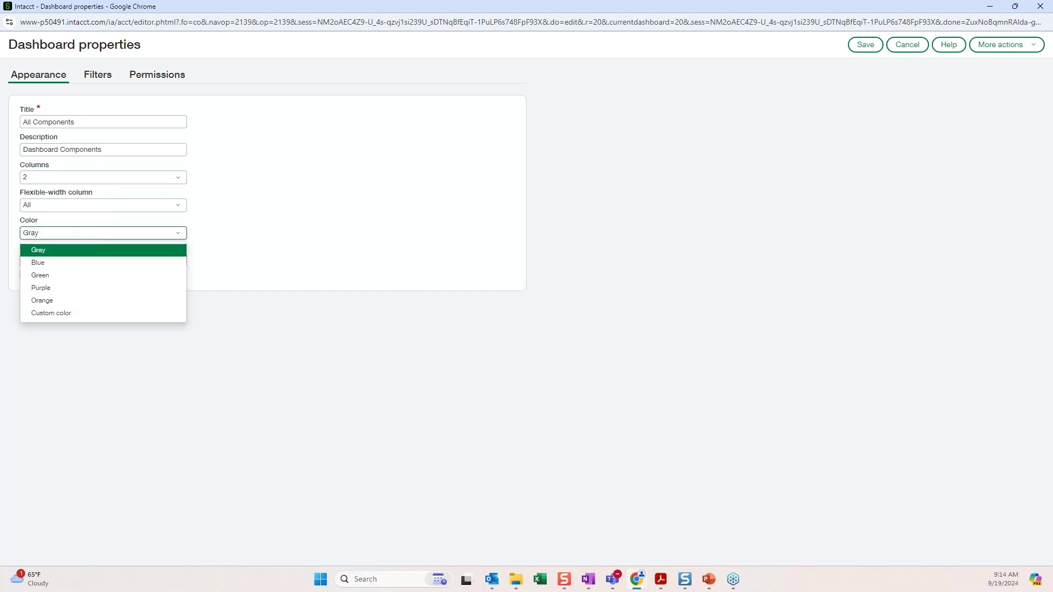
{"action": "left_click", "coordinate": [86, 314]}
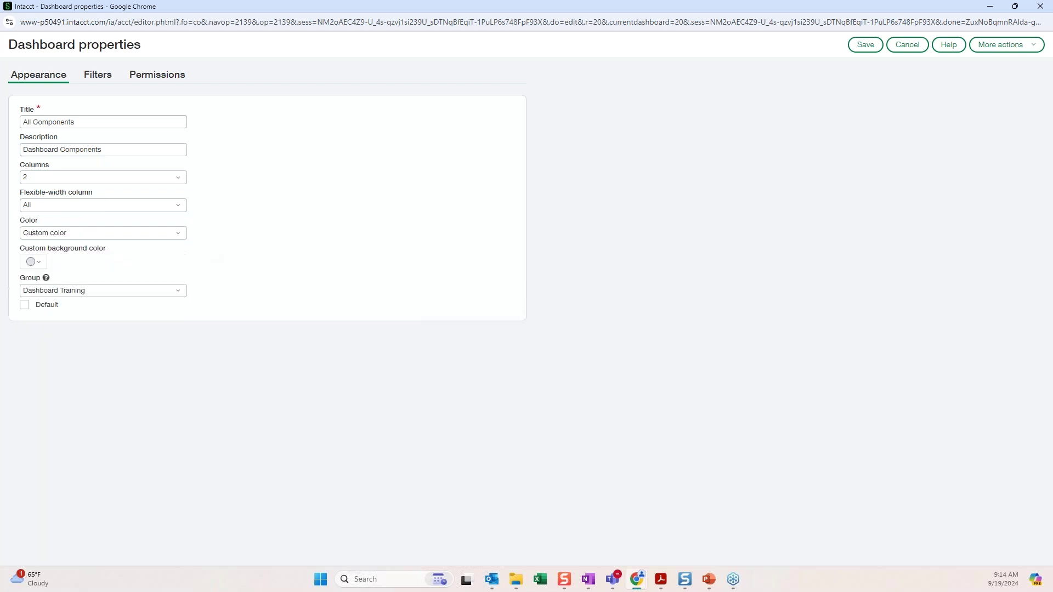
{"action": "left_click", "coordinate": [43, 265]}
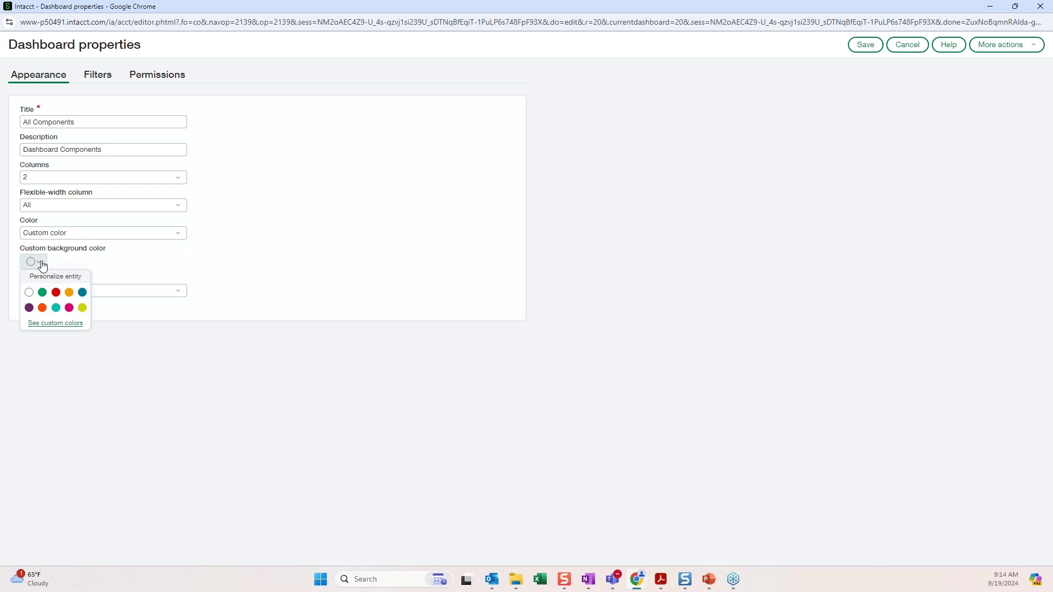
{"action": "left_click", "coordinate": [59, 325]}
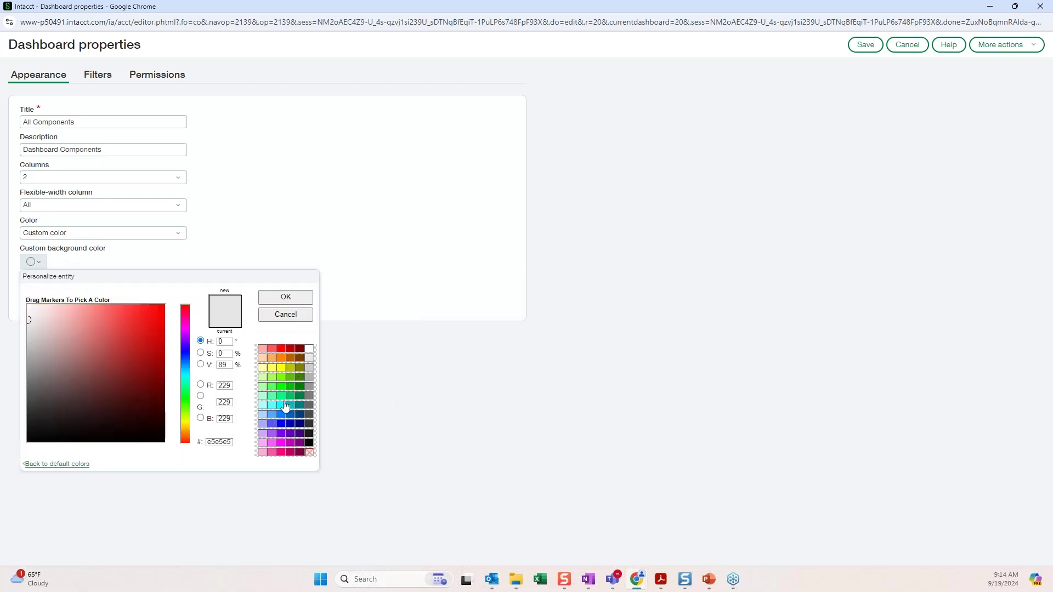
{"action": "left_click", "coordinate": [265, 387]}
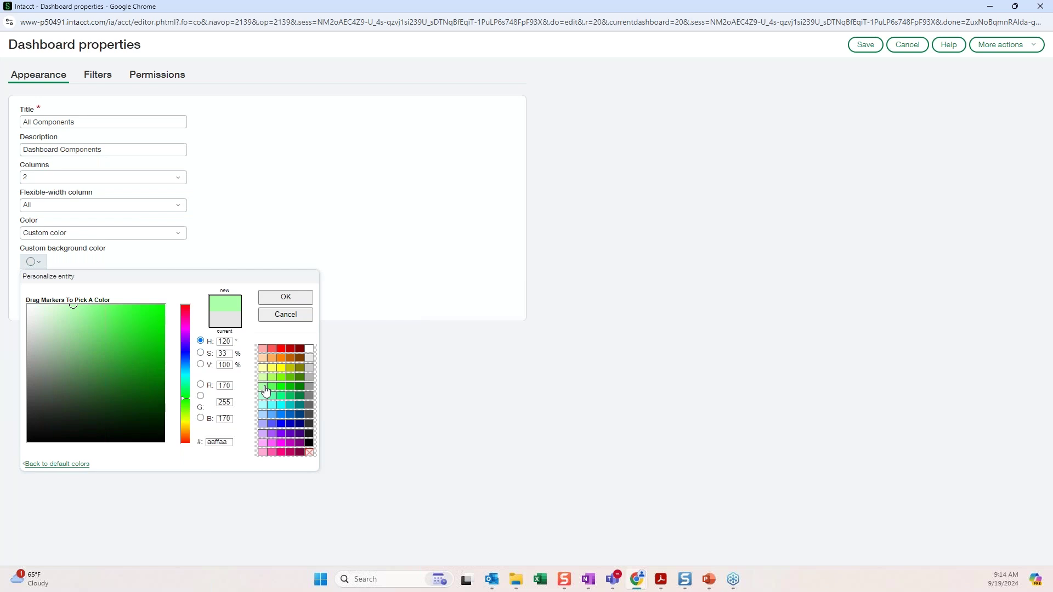
{"action": "left_click", "coordinate": [302, 305]}
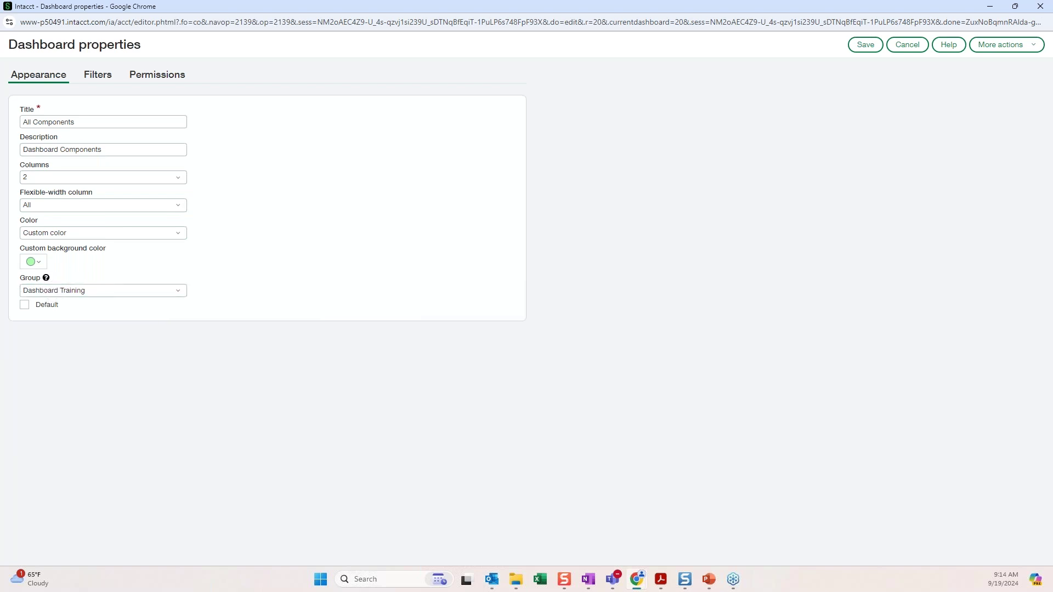
{"action": "left_click", "coordinate": [59, 295]}
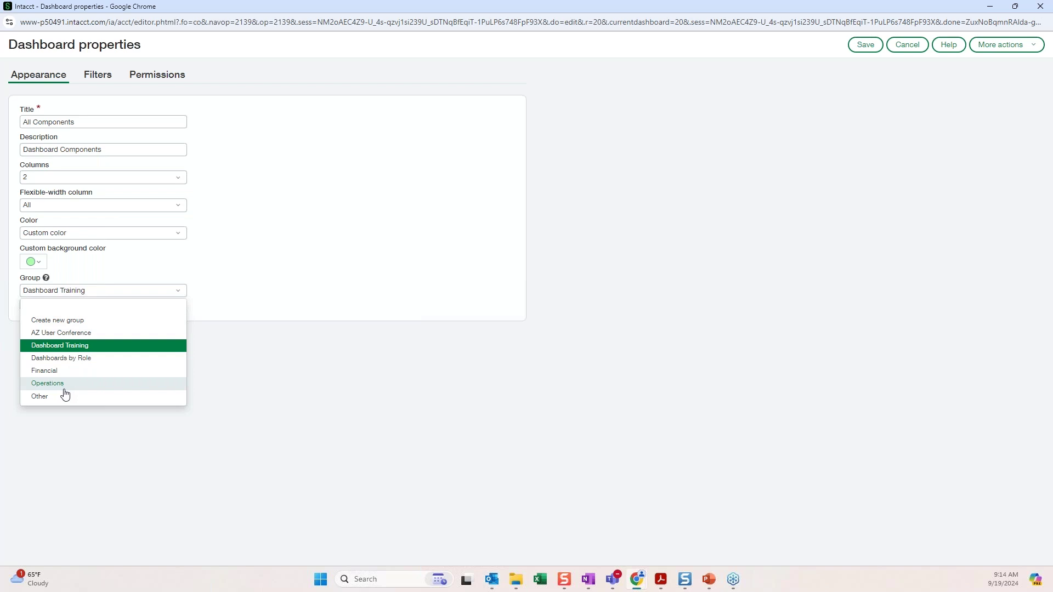
{"action": "left_click", "coordinate": [237, 141]}
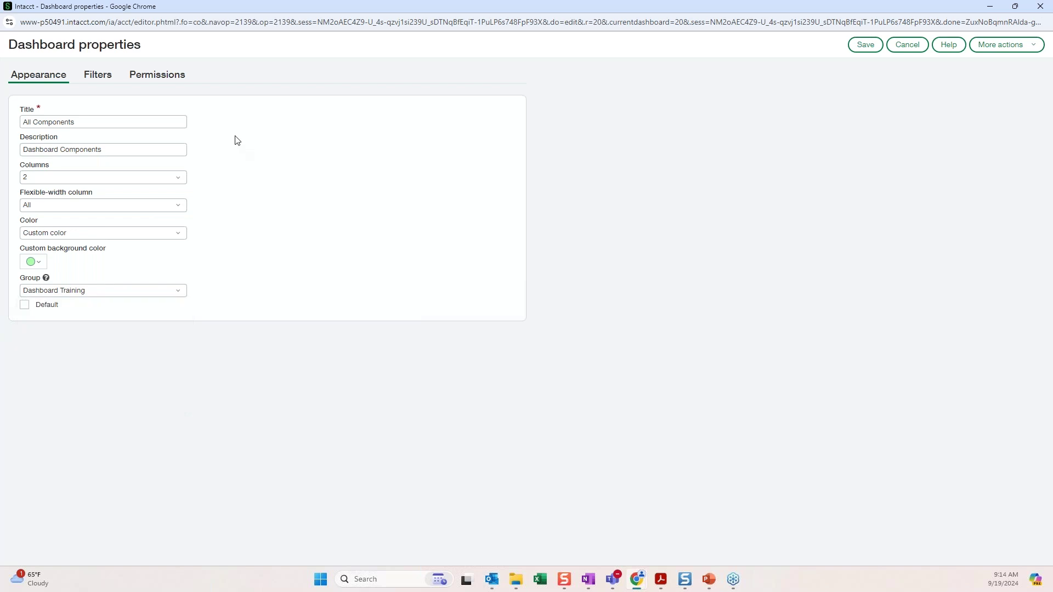
Step: Examine the dashboard's filter options, switching Project off and on again, and its permissions, and discard the property changes
{"action": "left_click", "coordinate": [97, 78]}
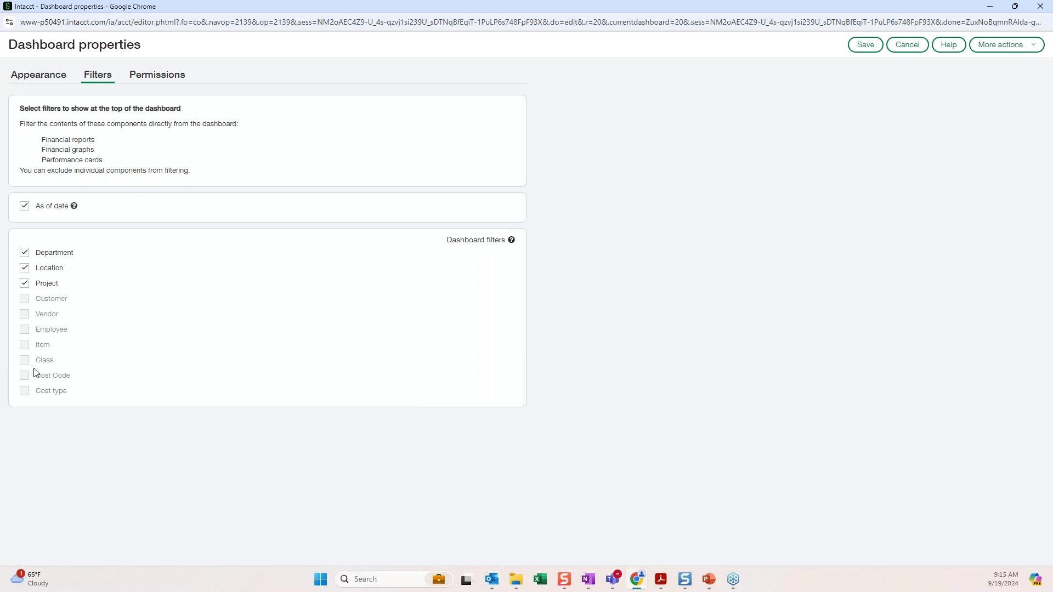
{"action": "left_click", "coordinate": [25, 283]}
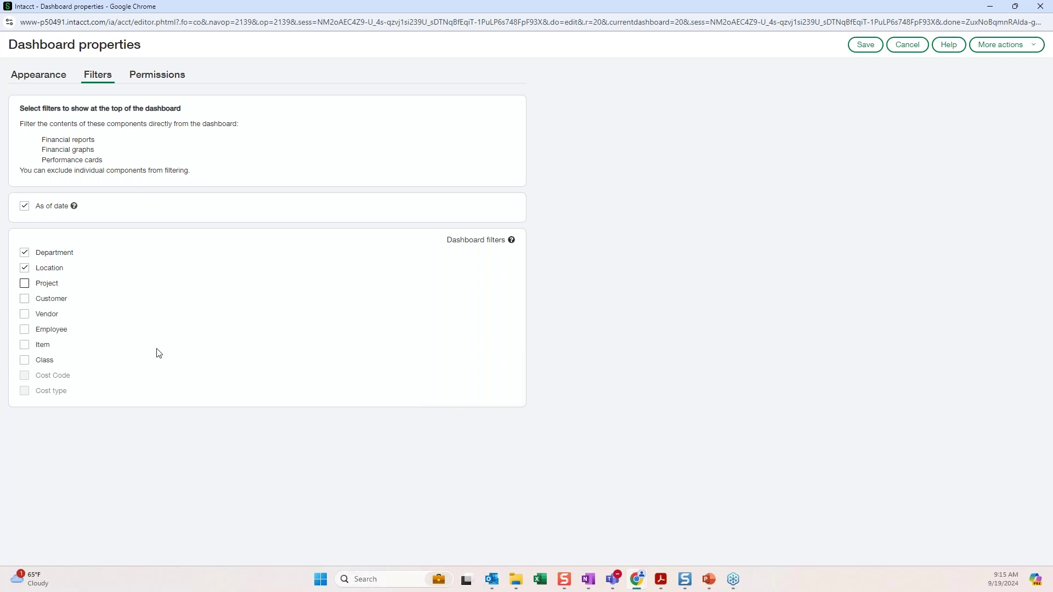
{"action": "left_click", "coordinate": [24, 284]}
{"action": "left_click", "coordinate": [167, 72]}
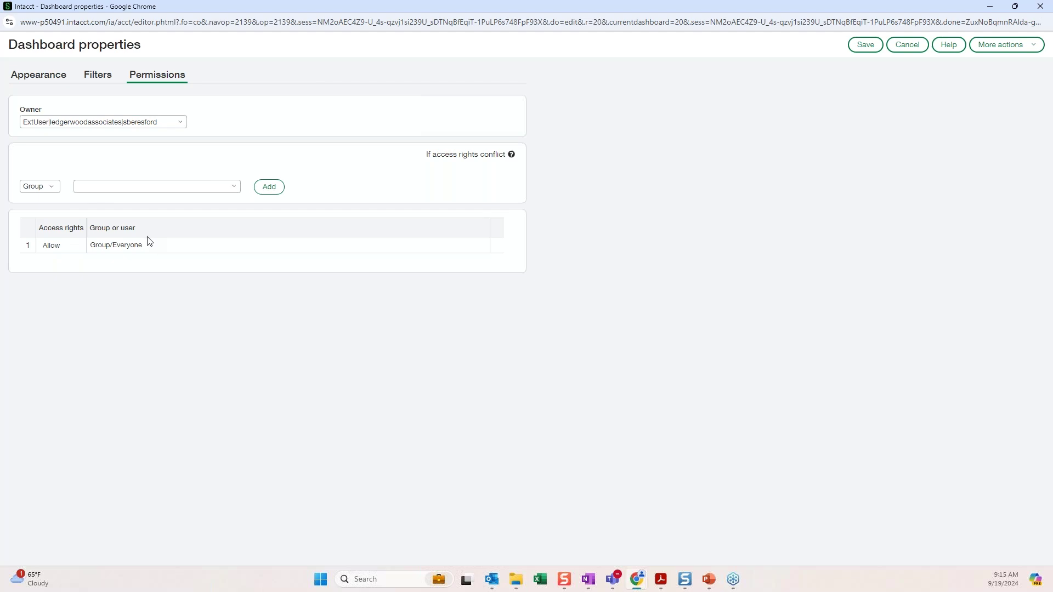
{"action": "left_click", "coordinate": [908, 45]}
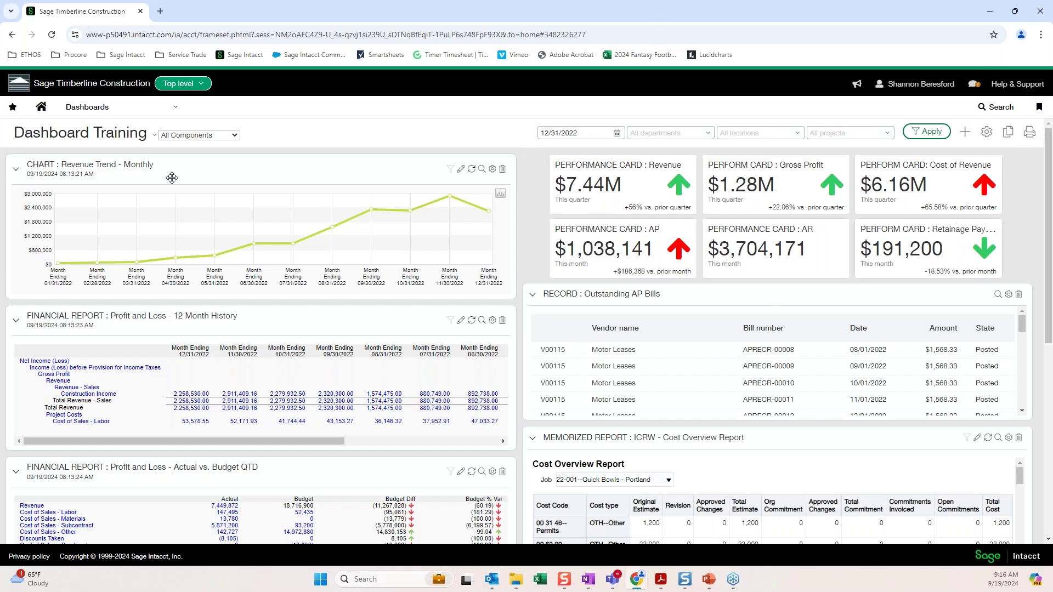
Step: Examine the component properties of the Revenue Trend - Monthly chart and leave them without saving
{"action": "mouse_move", "coordinate": [213, 211]}
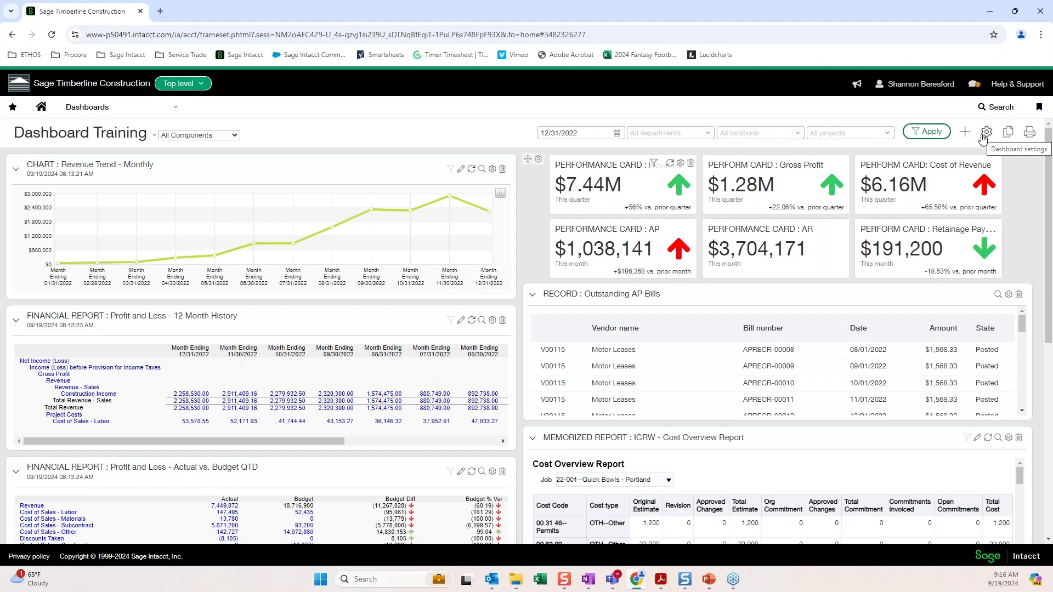
{"action": "left_click", "coordinate": [493, 171]}
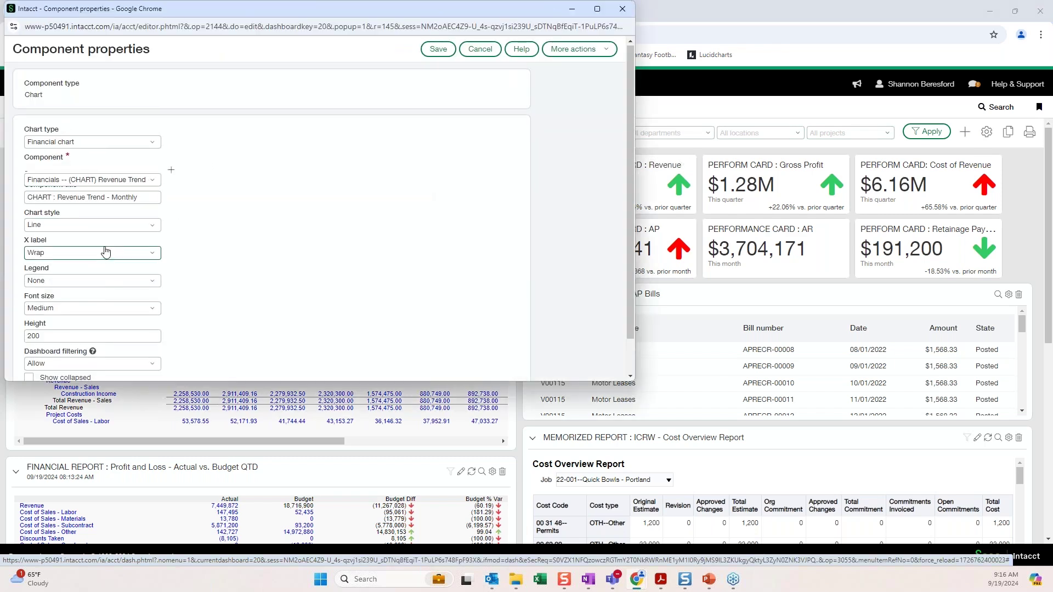
{"action": "scroll", "coordinate": [103, 257], "scroll_direction": "down", "scroll_amount": 1}
{"action": "scroll", "coordinate": [104, 252], "scroll_direction": "up", "scroll_amount": 1}
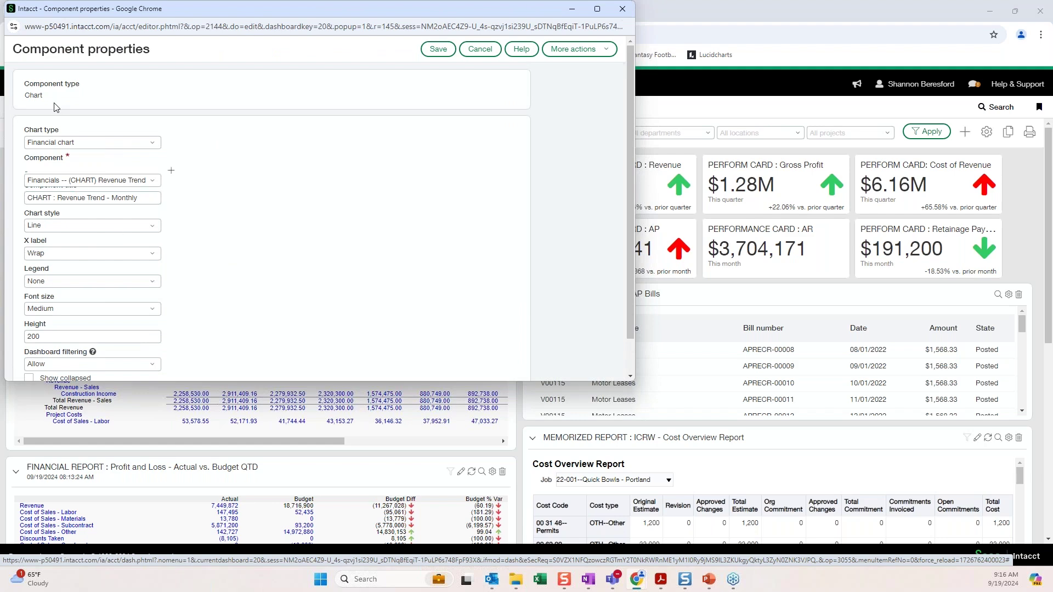
{"action": "left_click", "coordinate": [480, 49]}
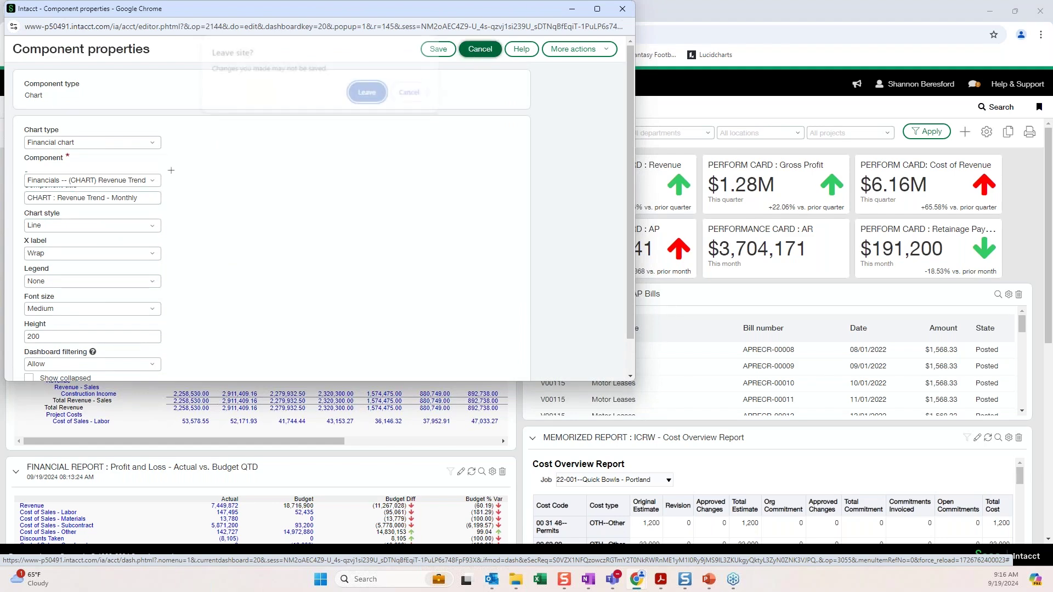
{"action": "left_click", "coordinate": [369, 93]}
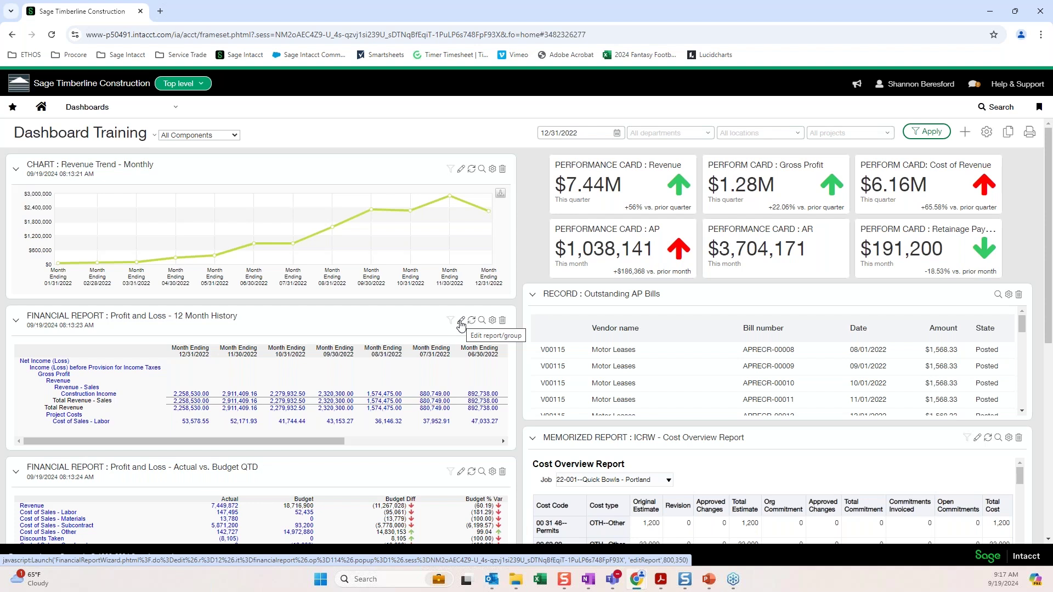
{"action": "mouse_move", "coordinate": [503, 231]}
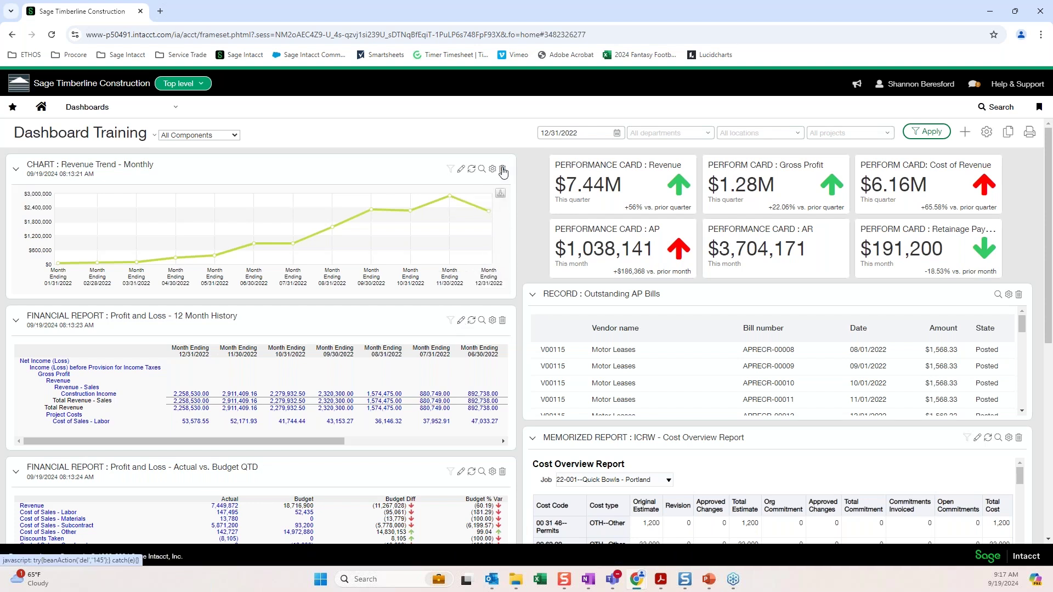
{"action": "mouse_move", "coordinate": [895, 261]}
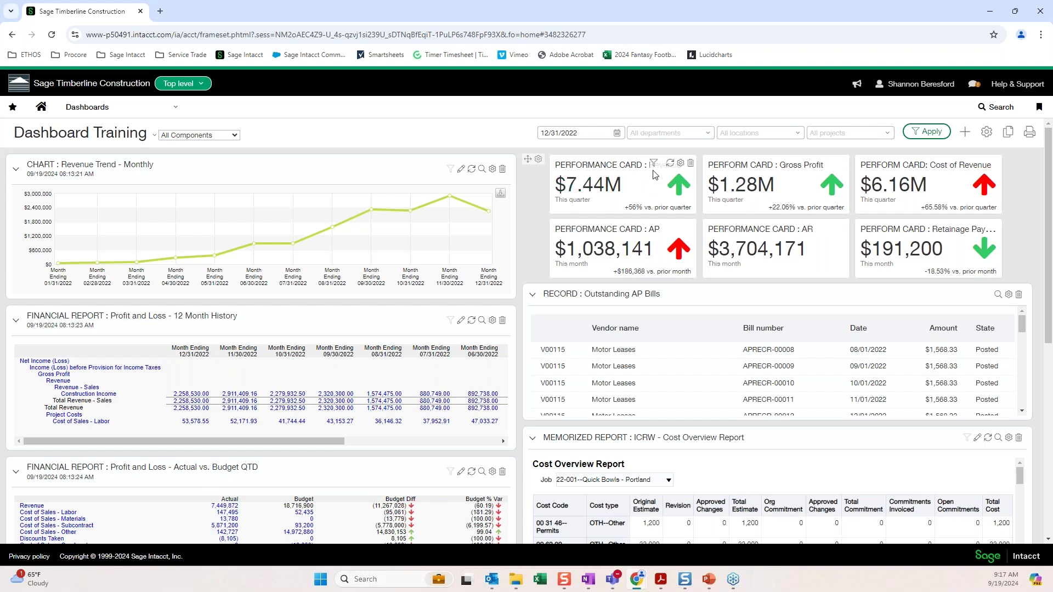
Step: Open the settings of the Revenue performance card and examine its account group and the available reporting periods, leaving them as they are
{"action": "left_click", "coordinate": [681, 166]}
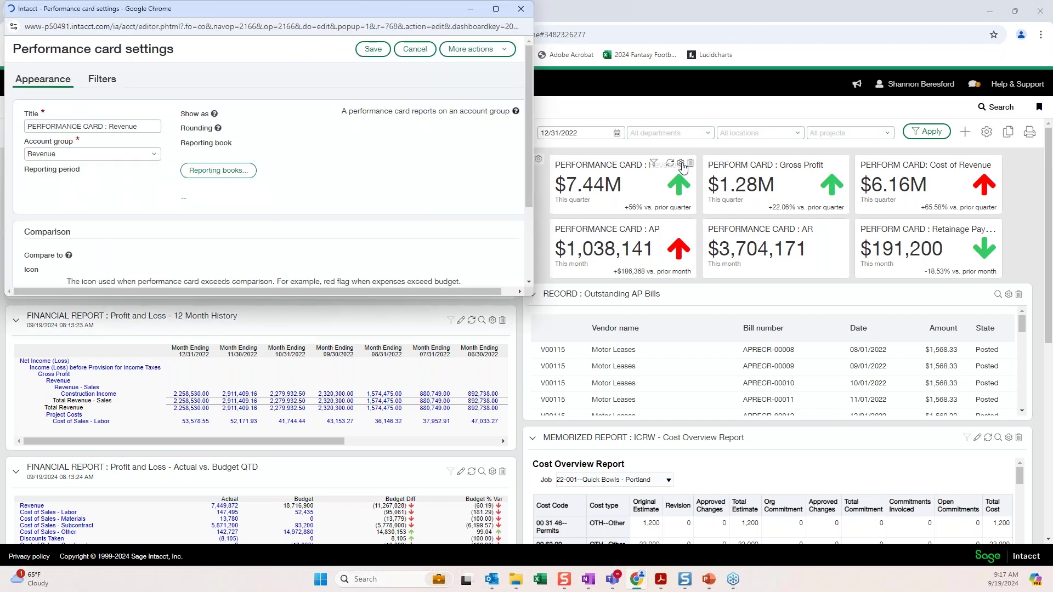
{"action": "left_click", "coordinate": [86, 151]}
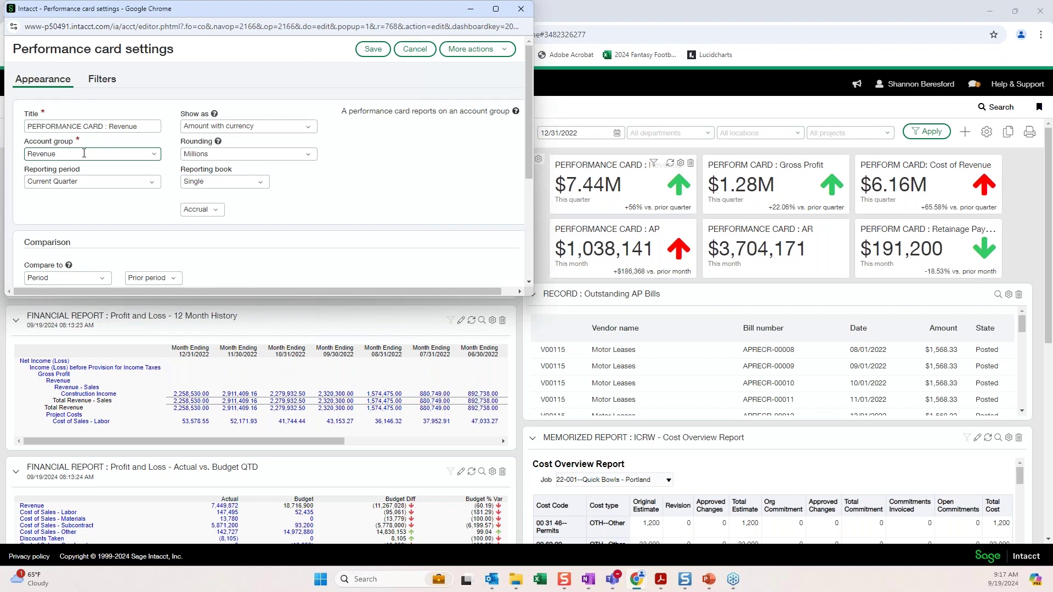
{"action": "left_click", "coordinate": [144, 184]}
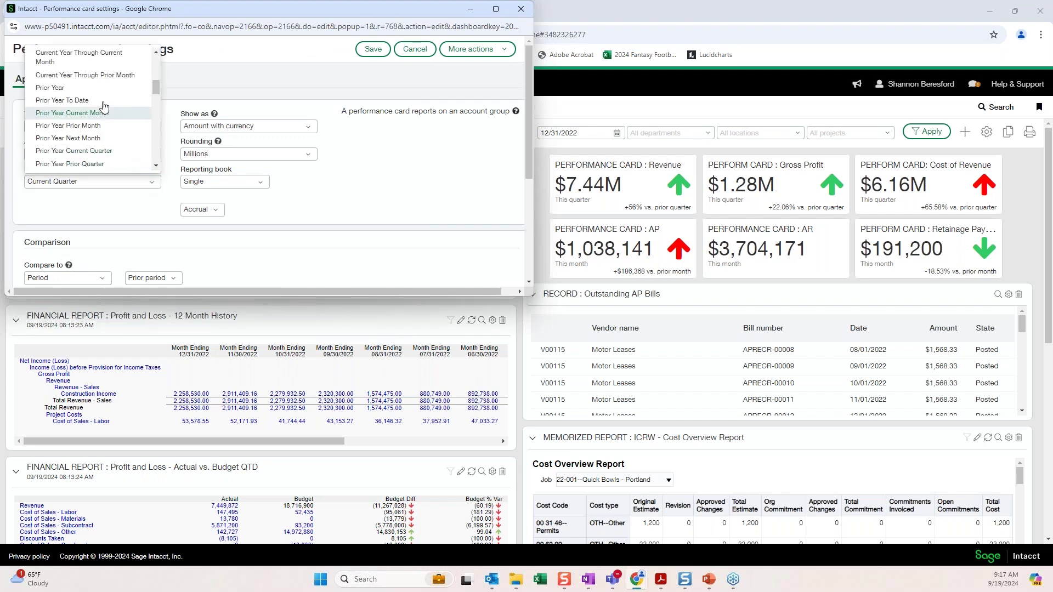
{"action": "scroll", "coordinate": [104, 114], "scroll_direction": "down", "scroll_amount": 1}
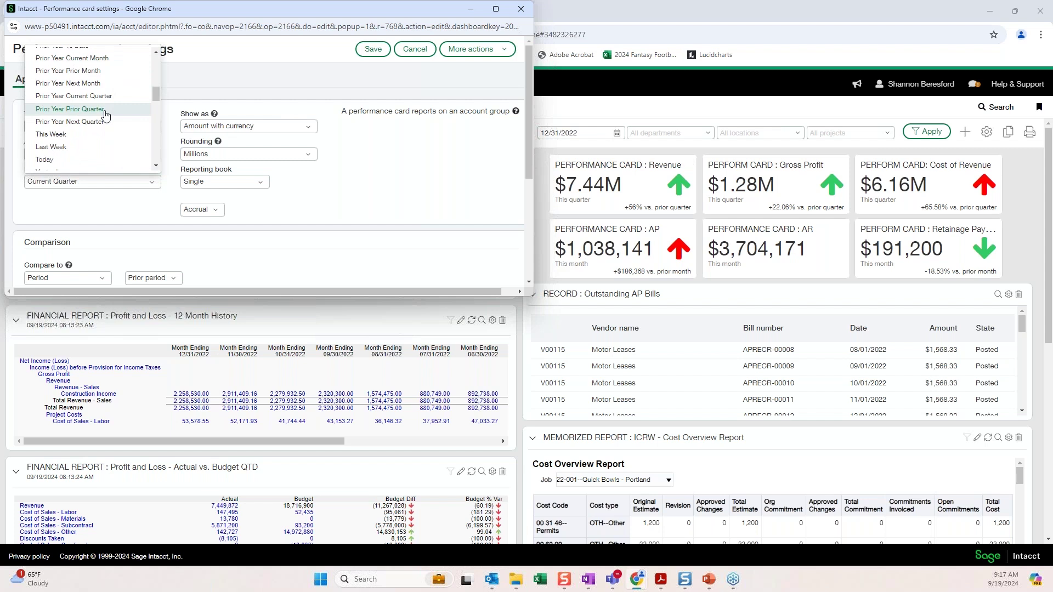
{"action": "scroll", "coordinate": [106, 115], "scroll_direction": "down", "scroll_amount": 1}
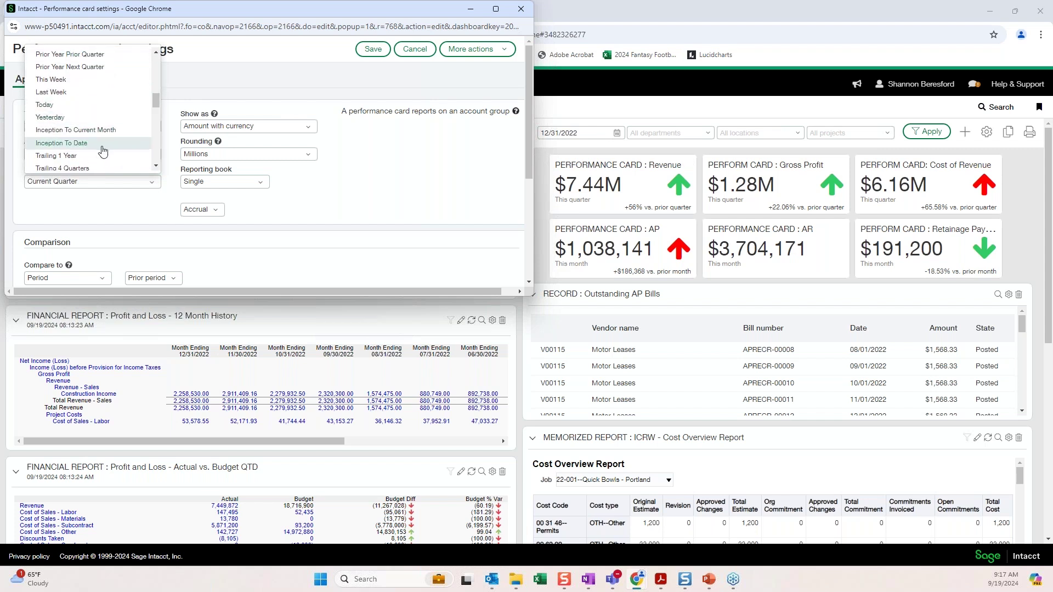
{"action": "left_click", "coordinate": [351, 203]}
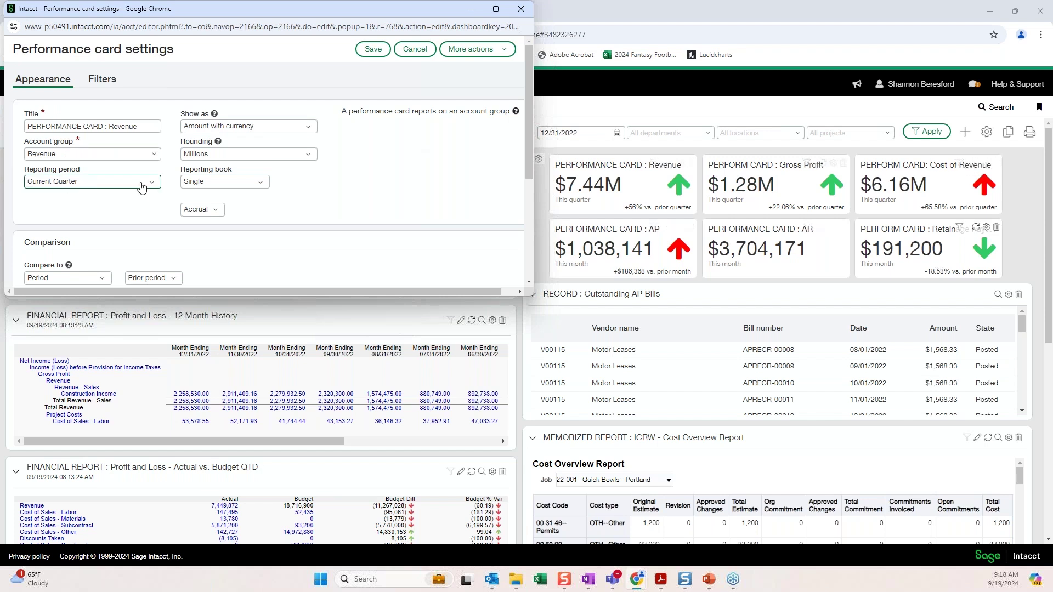
Step: Review the Revenue card's comparison, icon and grouping settings and close the card settings without saving
{"action": "scroll", "coordinate": [170, 187], "scroll_direction": "down", "scroll_amount": 2}
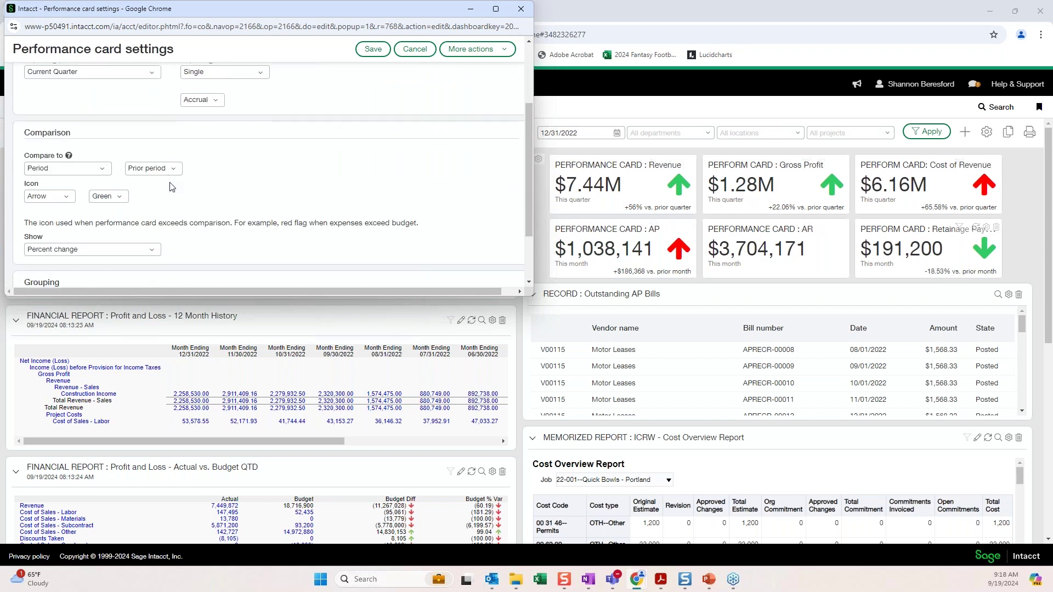
{"action": "scroll", "coordinate": [170, 187], "scroll_direction": "down", "scroll_amount": 3}
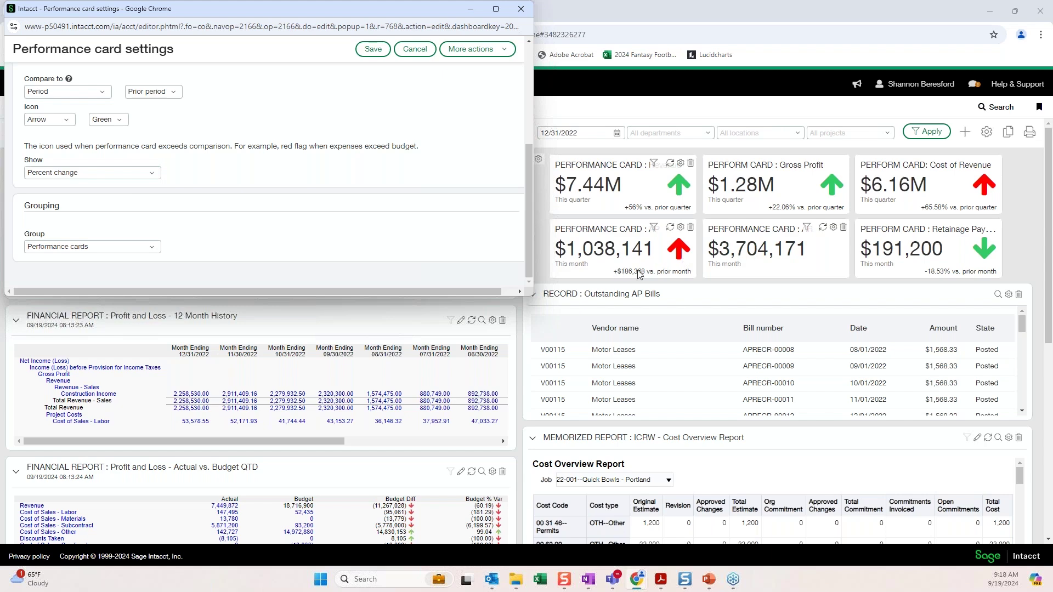
{"action": "left_click", "coordinate": [516, 12]}
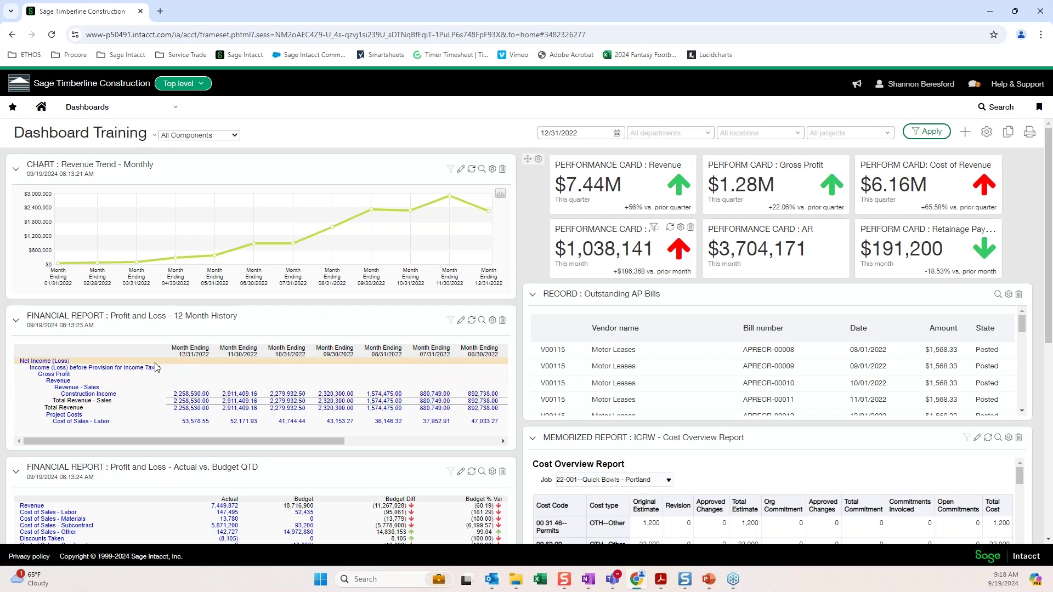
Step: Open the component properties of the Profit and Loss - 12 Month History report and view the report source choices
{"action": "scroll", "coordinate": [131, 340], "scroll_direction": "down", "scroll_amount": 2}
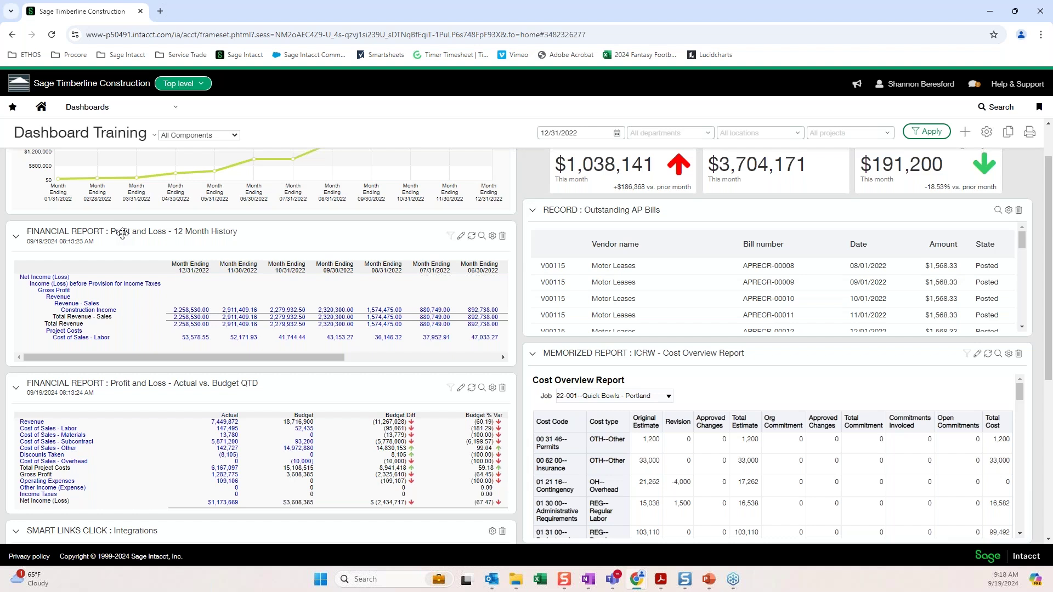
{"action": "left_click", "coordinate": [492, 236]}
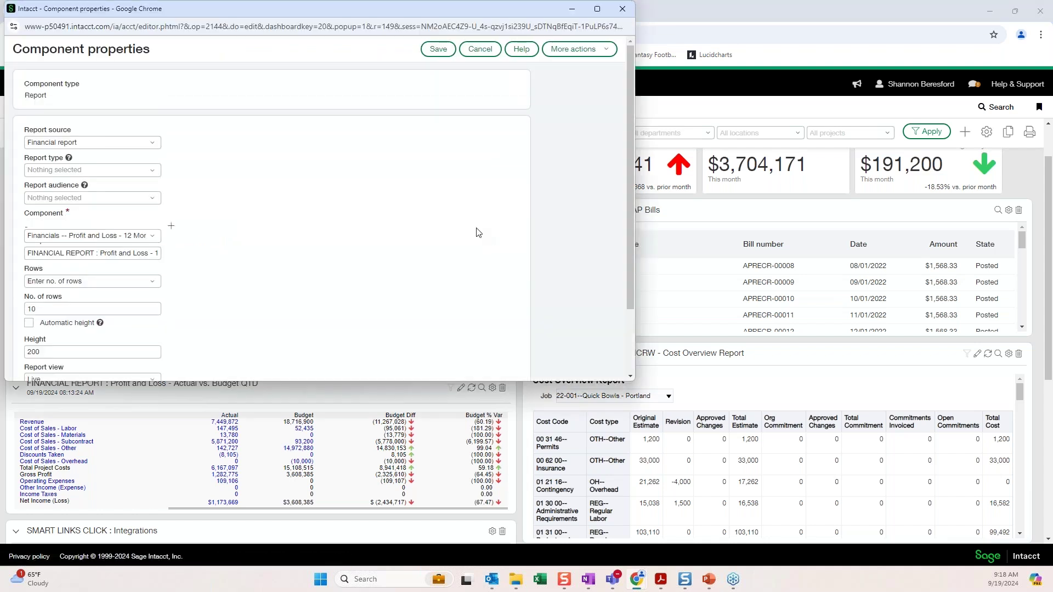
{"action": "left_click", "coordinate": [141, 145]}
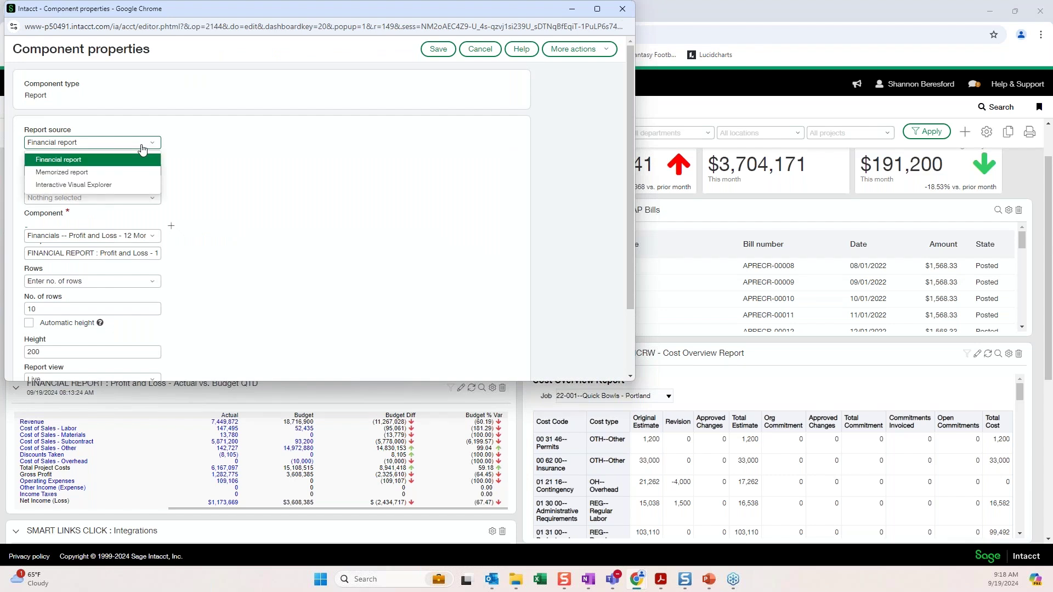
{"action": "left_click", "coordinate": [388, 244]}
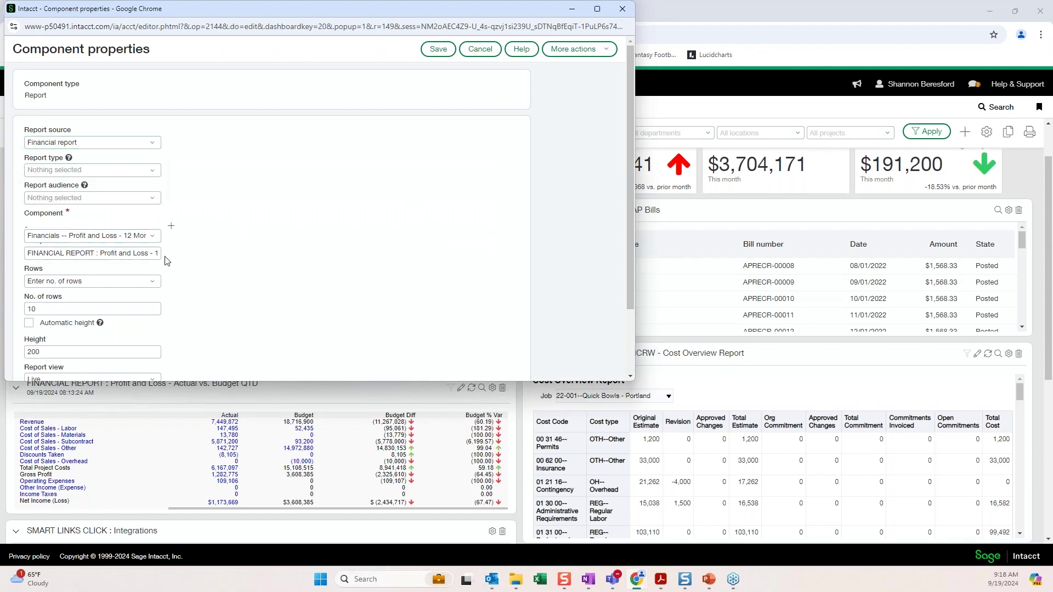
Step: Switch the report source to Memorized report and look through the reports available as components
{"action": "left_click", "coordinate": [138, 145]}
{"action": "left_click", "coordinate": [122, 172]}
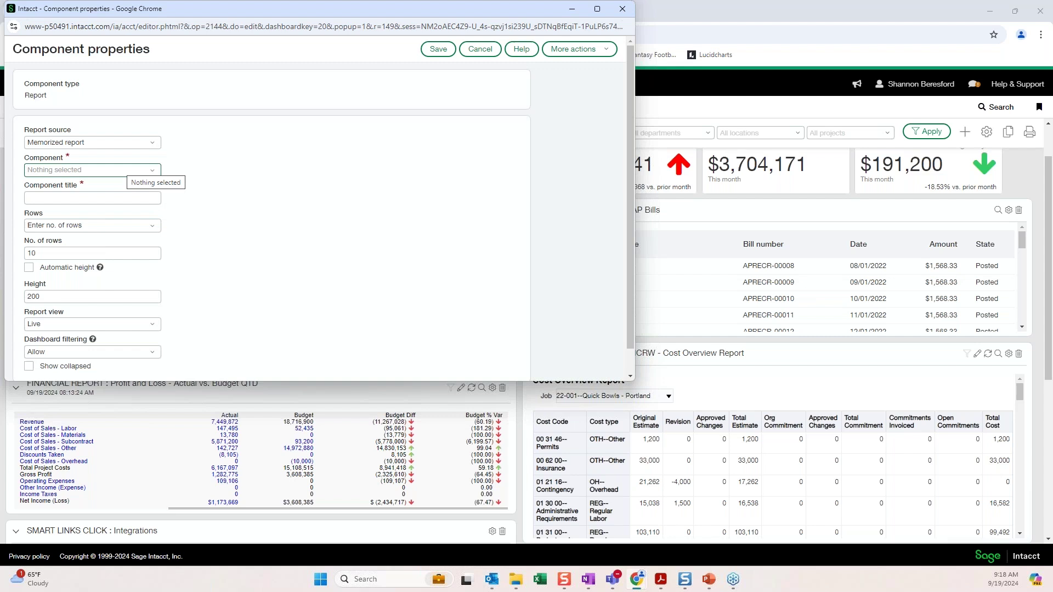
{"action": "left_click", "coordinate": [122, 171]}
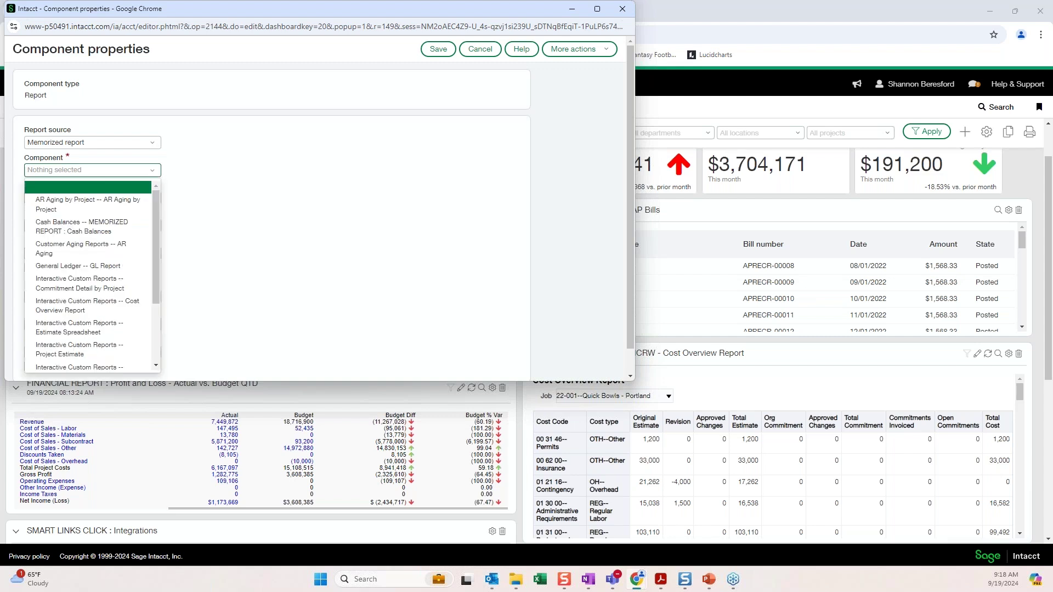
{"action": "scroll", "coordinate": [104, 264], "scroll_direction": "down", "scroll_amount": 5}
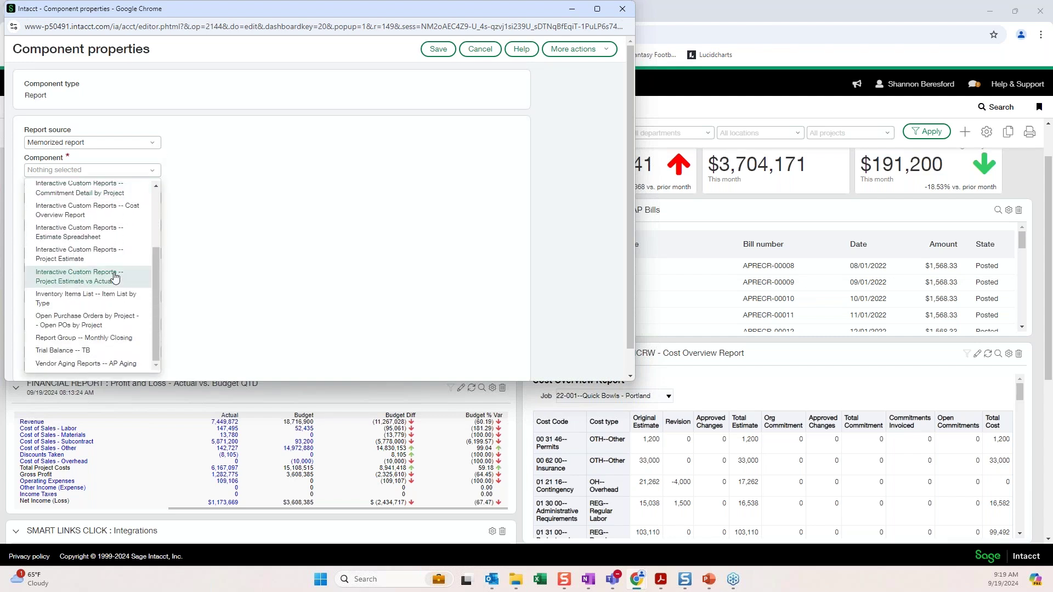
{"action": "scroll", "coordinate": [113, 275], "scroll_direction": "up", "scroll_amount": 5}
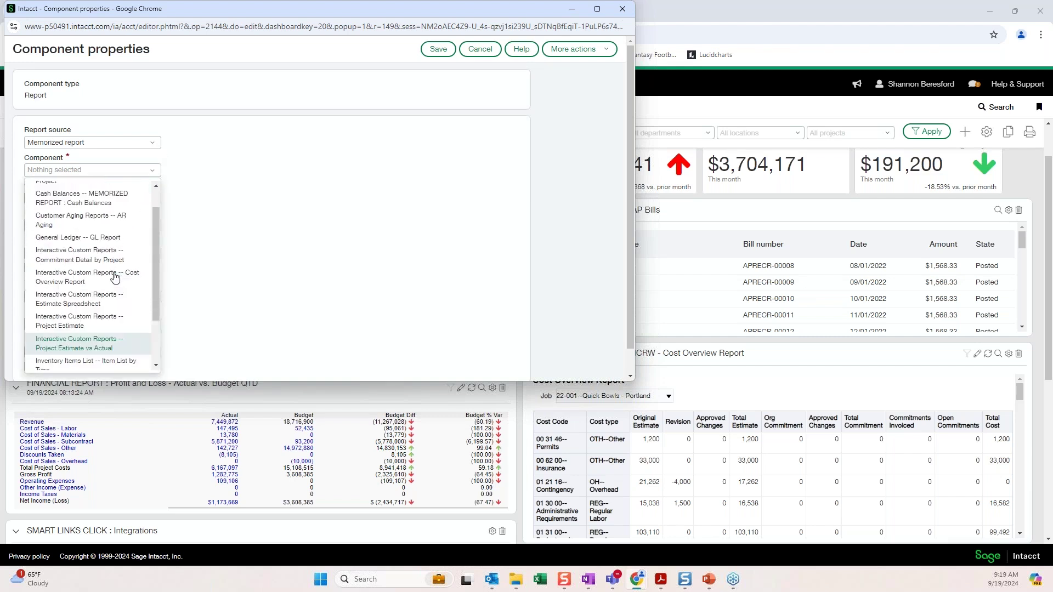
Step: Set the report source back to Financial report and leave the component properties, discarding the changes
{"action": "left_click", "coordinate": [145, 145]}
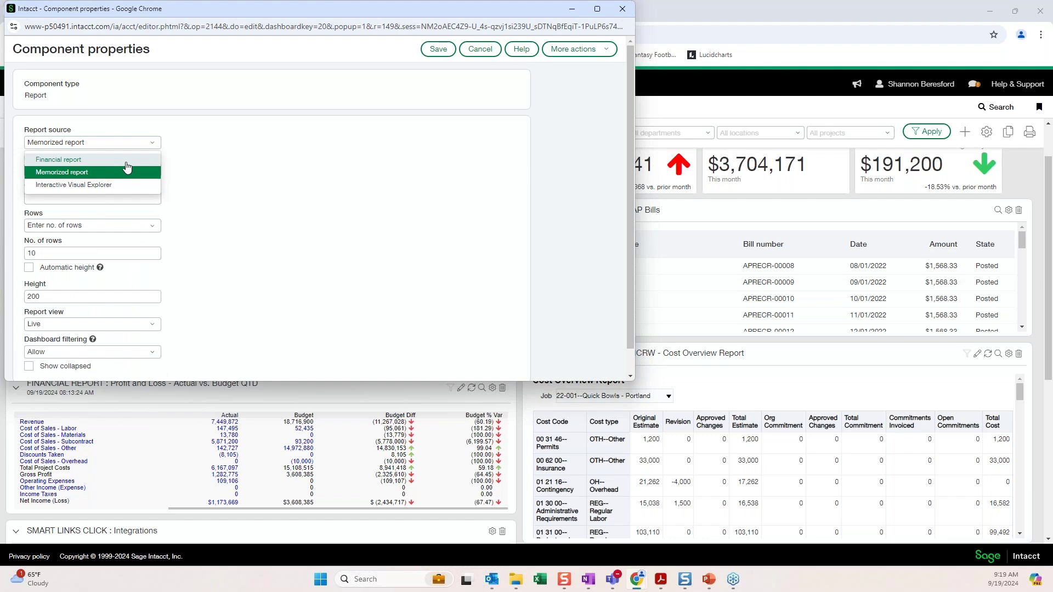
{"action": "left_click", "coordinate": [127, 167]}
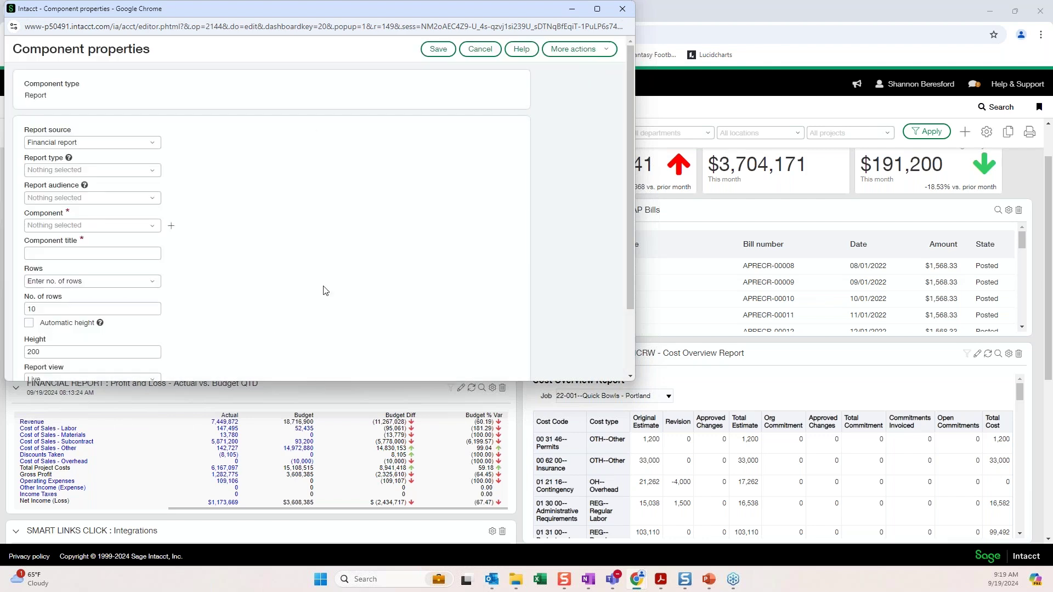
{"action": "left_click", "coordinate": [480, 49]}
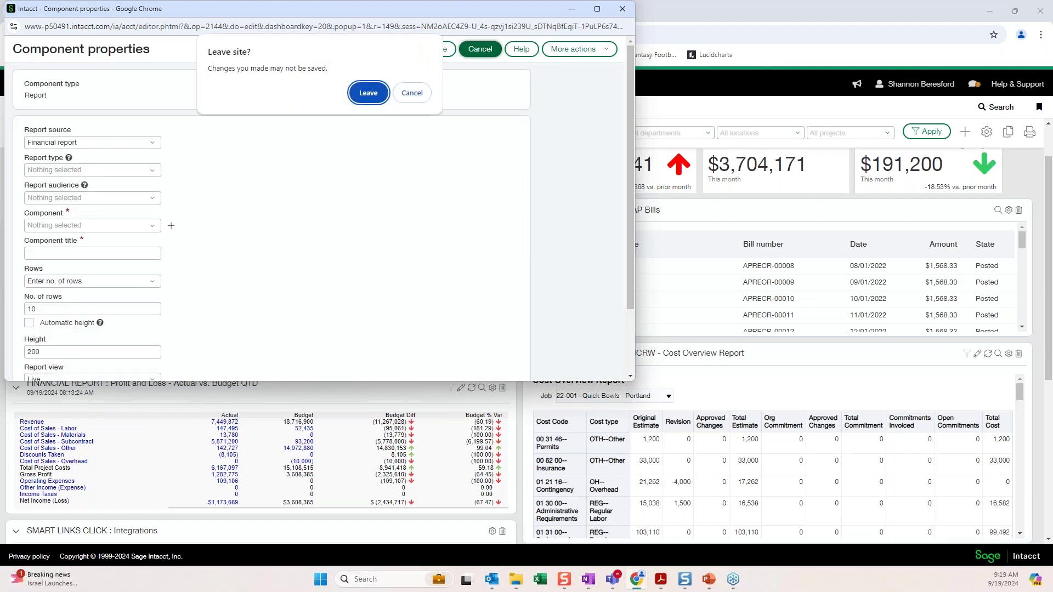
{"action": "left_click", "coordinate": [366, 94]}
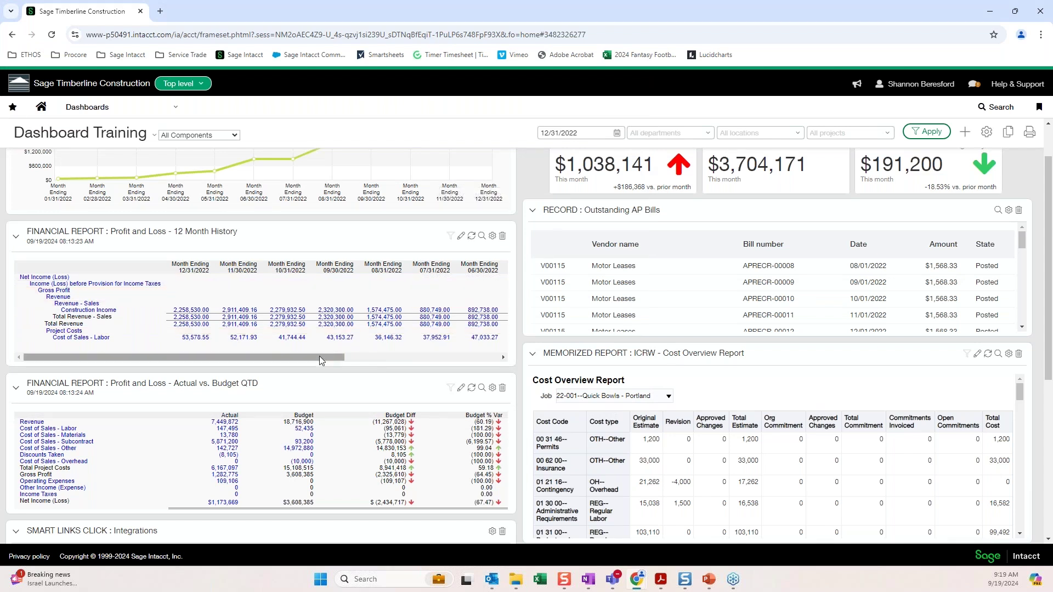
Step: Drill into the 12/31/2022 Construction Income amount and its first credit entry in the General Ledger report, and close both windows
{"action": "mouse_move", "coordinate": [319, 357]}
{"action": "left_mouse_down"}
{"action": "mouse_move", "coordinate": [416, 357]}
{"action": "mouse_move", "coordinate": [316, 358]}
{"action": "left_mouse_up"}
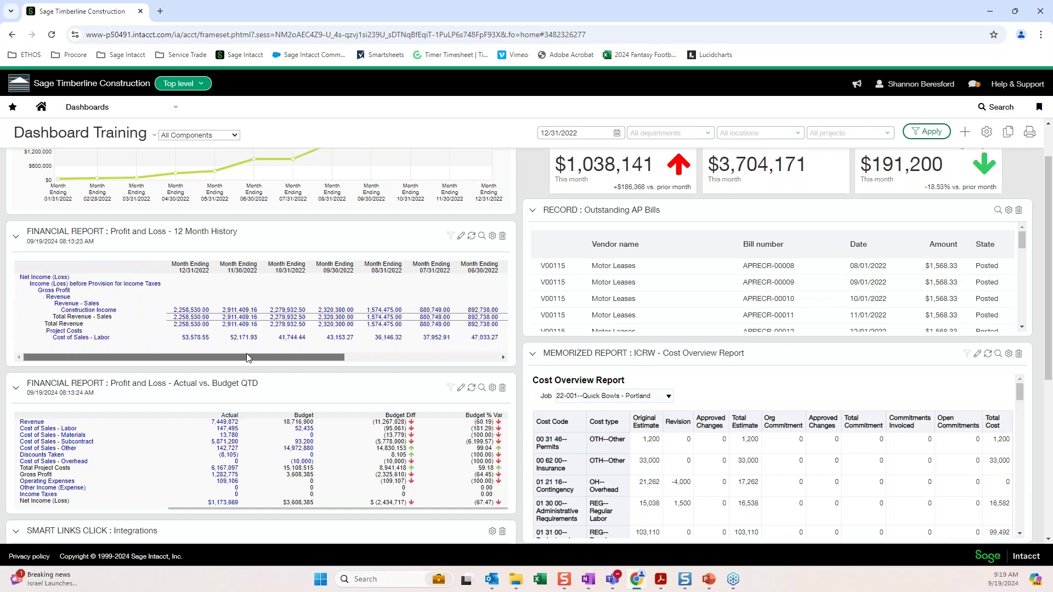
{"action": "left_click", "coordinate": [201, 311]}
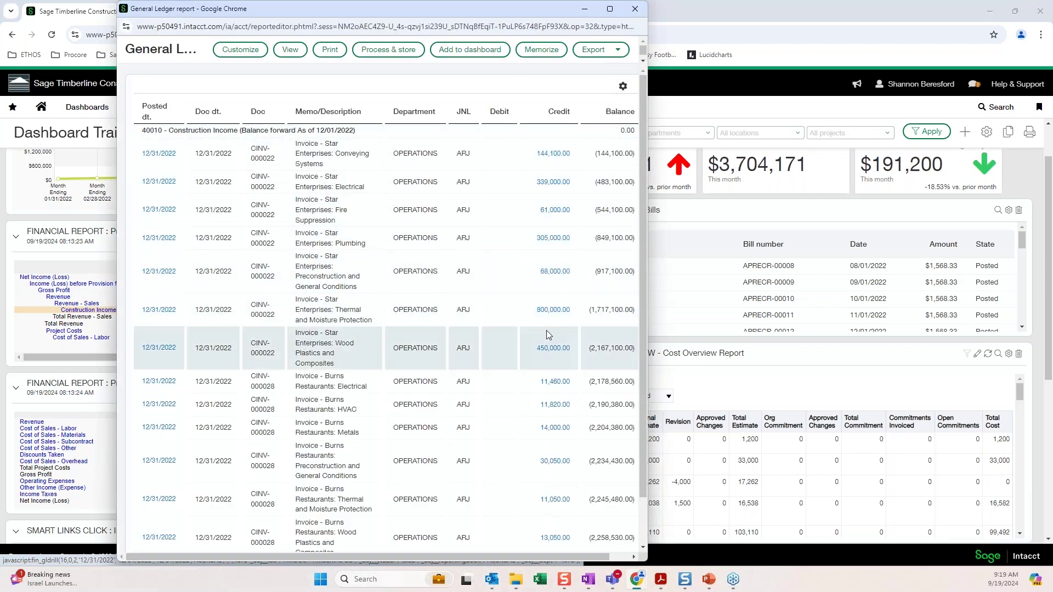
{"action": "left_click", "coordinate": [560, 158]}
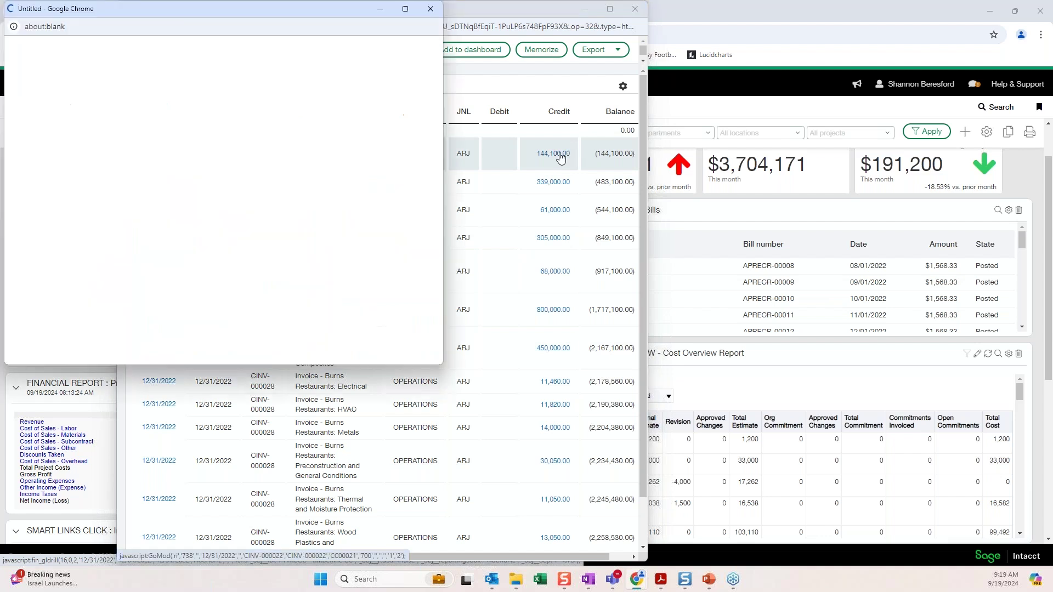
{"action": "left_click", "coordinate": [431, 9]}
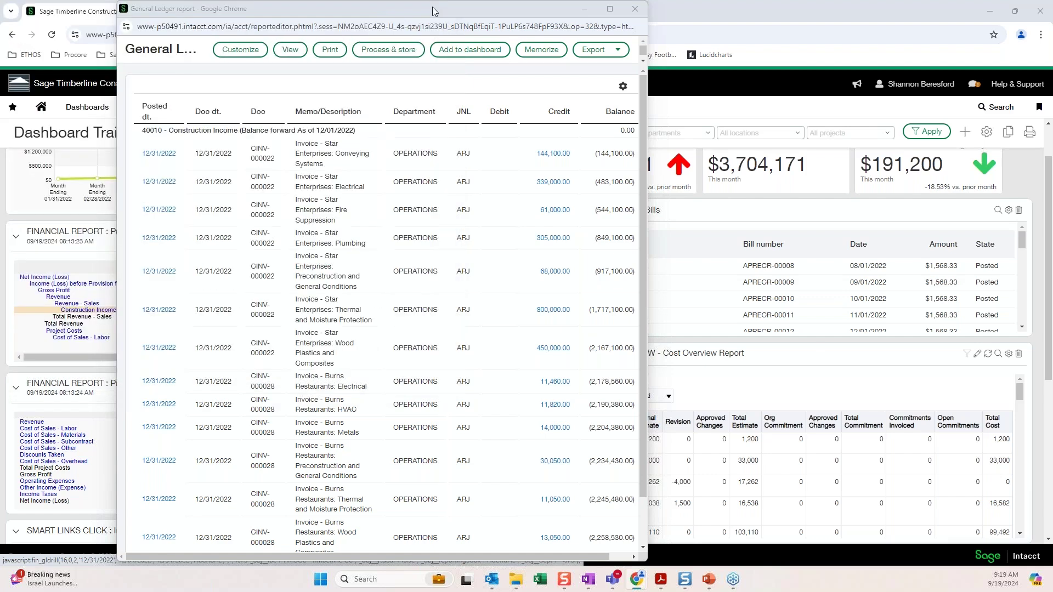
{"action": "left_click", "coordinate": [635, 10]}
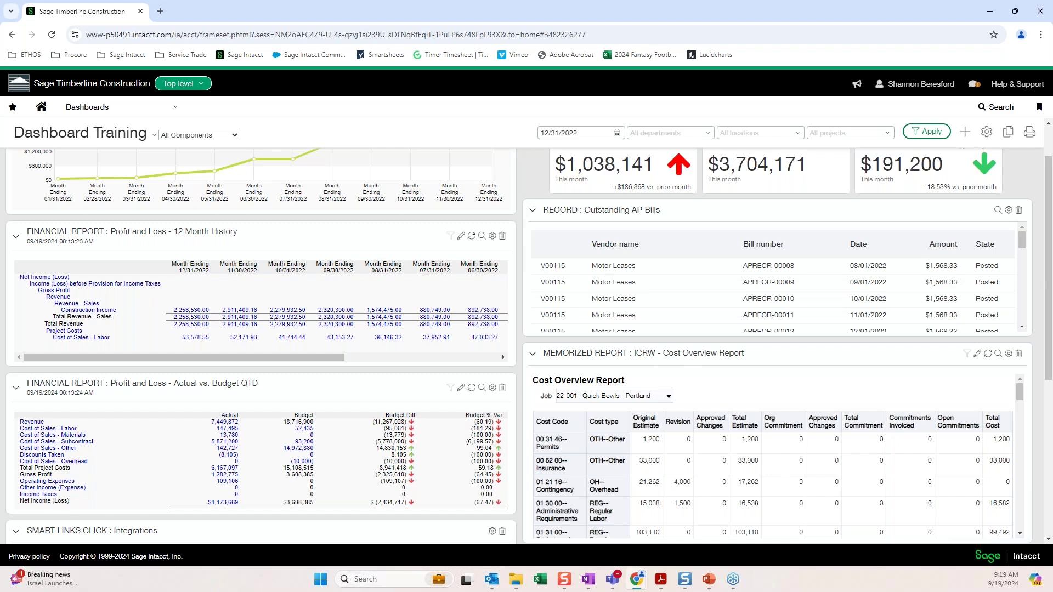
Step: Duplicate the dashboard's browser tab, show the Applications menu in the copy, and return to the original tab
{"action": "scroll", "coordinate": [277, 235], "scroll_direction": "up", "scroll_amount": 2}
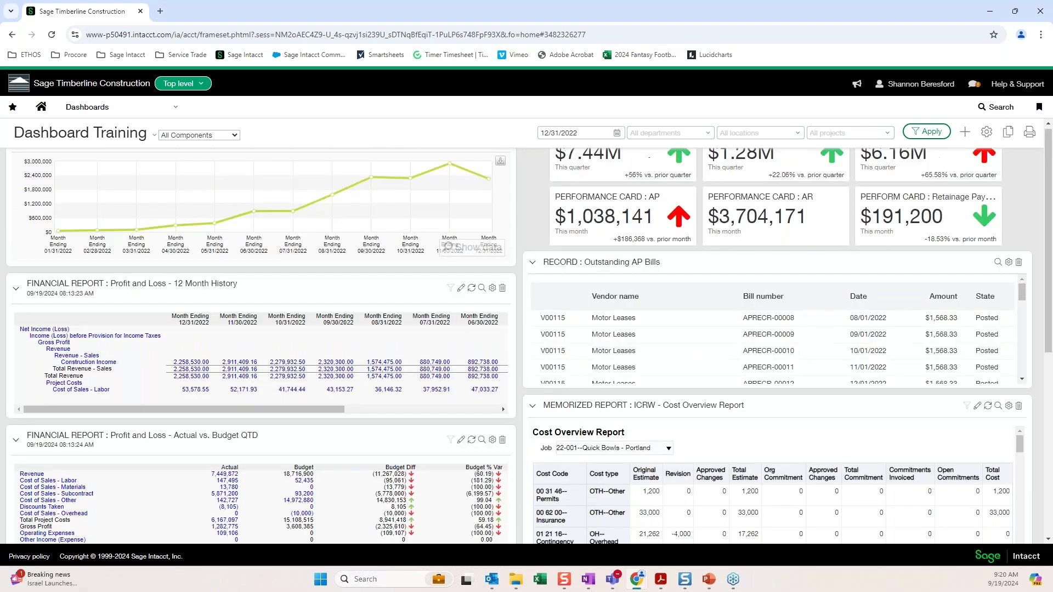
{"action": "right_click", "coordinate": [80, 13]}
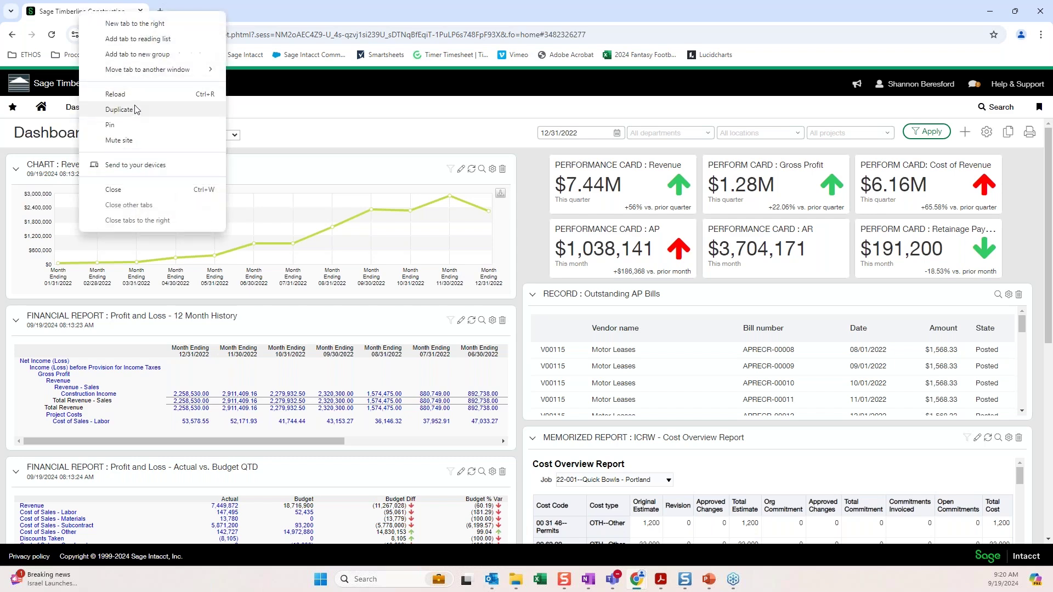
{"action": "left_click", "coordinate": [136, 111]}
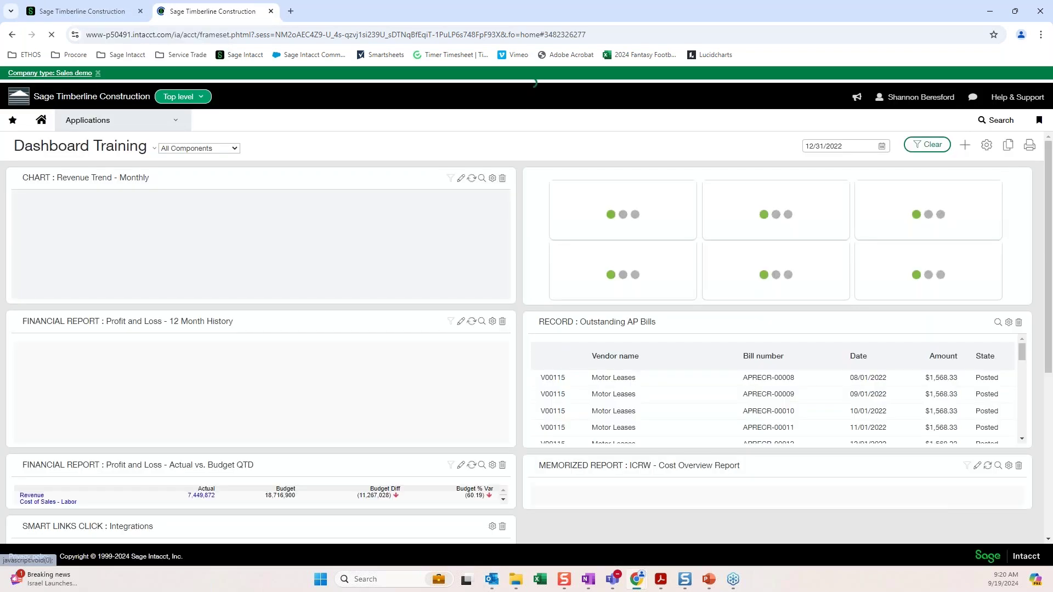
{"action": "mouse_move", "coordinate": [131, 117]}
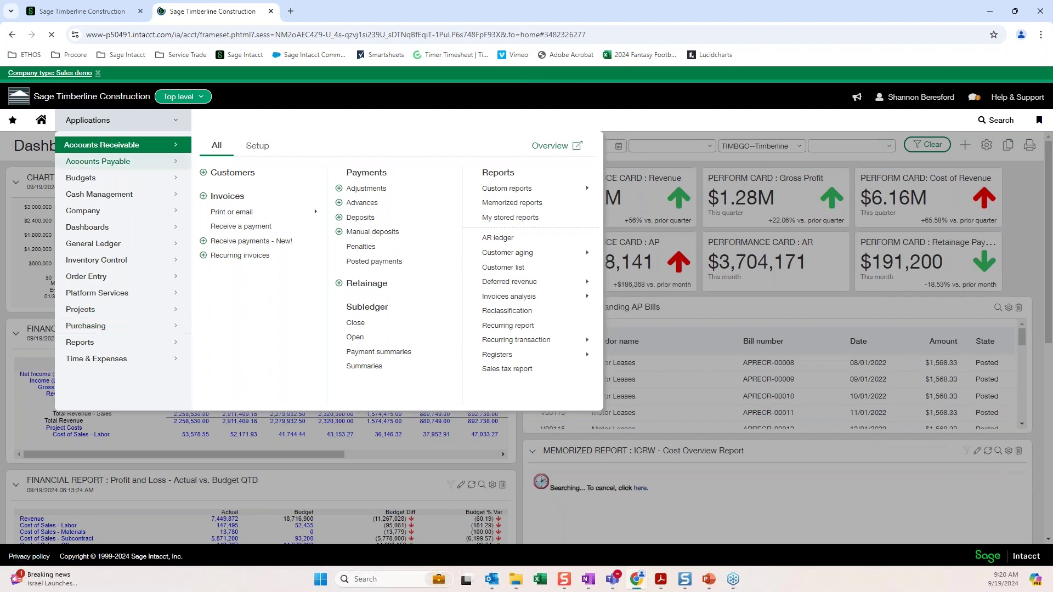
{"action": "left_click", "coordinate": [79, 5]}
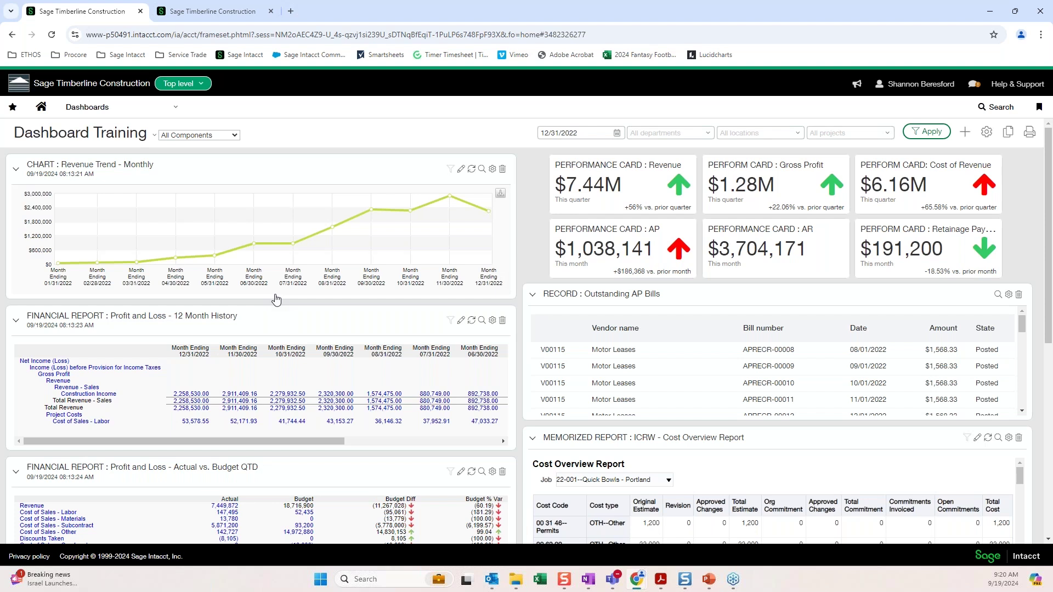
Step: Move the Profit and Loss - 12 Month History report above the Revenue Trend chart so it spans the dashboard's full width
{"action": "mouse_move", "coordinate": [266, 297]}
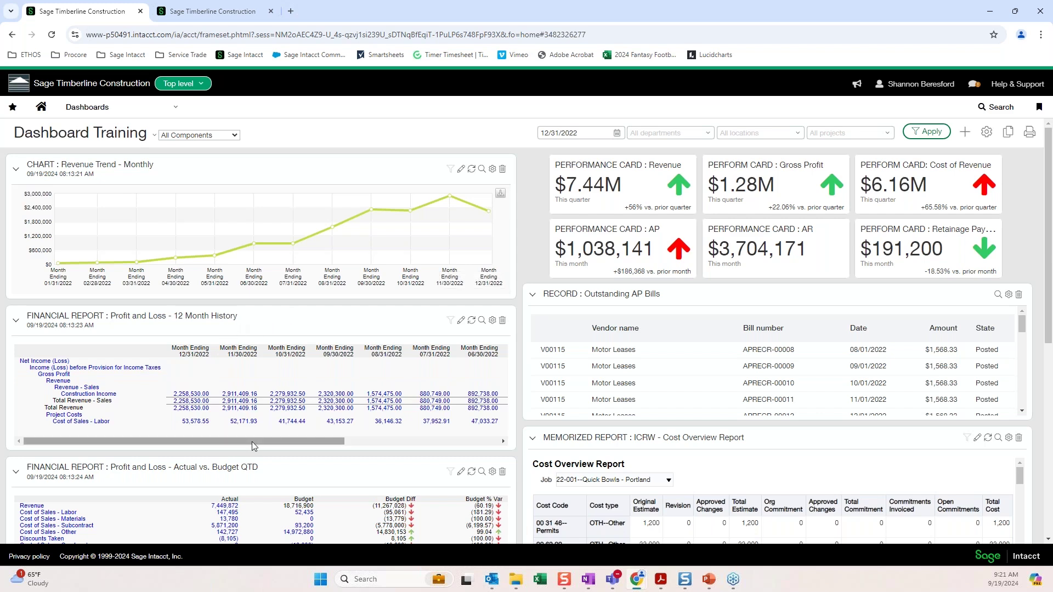
{"action": "left_click_drag", "start_coordinate": [252, 442], "coordinate": [1, 473]}
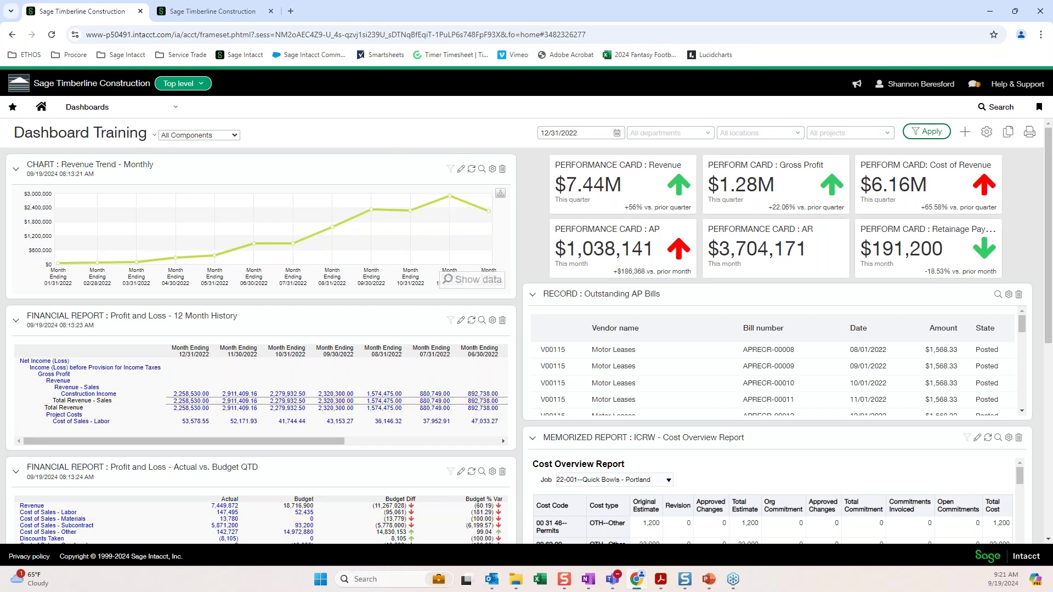
{"action": "scroll", "coordinate": [729, 312], "scroll_direction": "down", "scroll_amount": 2}
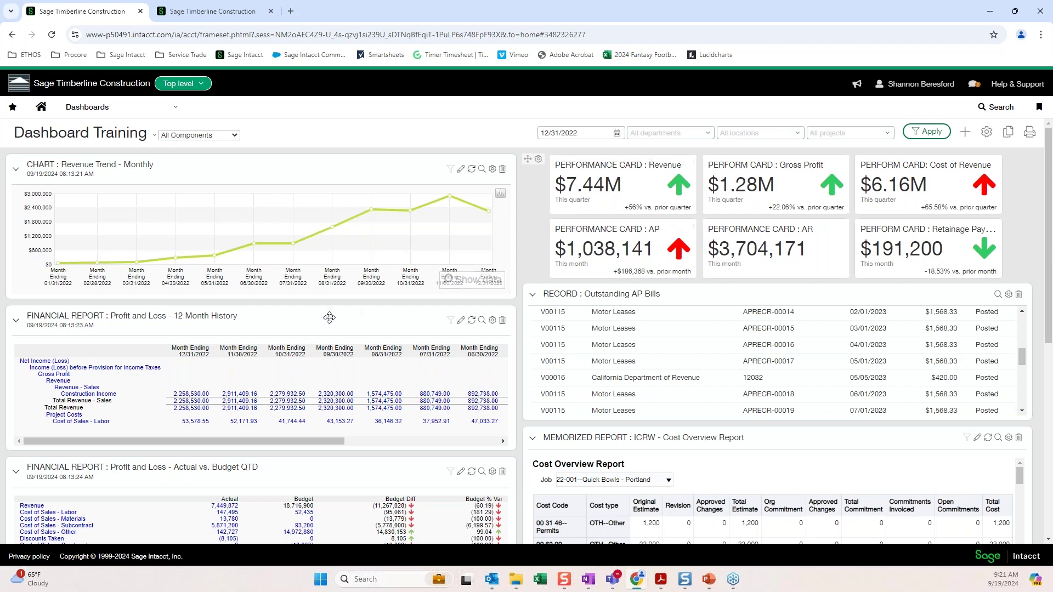
{"action": "left_click_drag", "start_coordinate": [329, 317], "coordinate": [343, 167]}
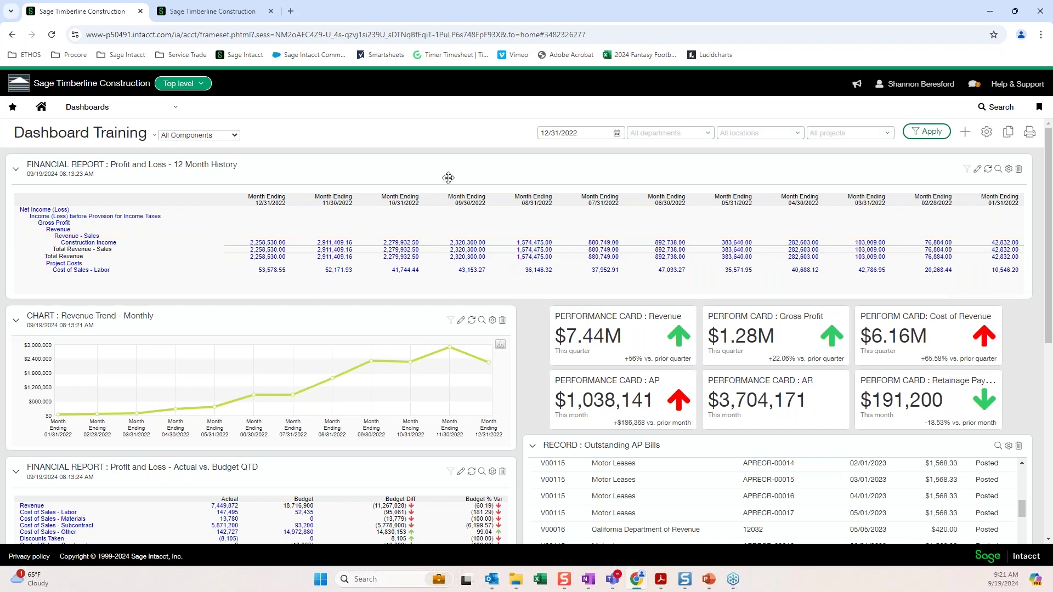
Step: Start adding a dashboard component, show the available component types, and close the component properties without saving
{"action": "scroll", "coordinate": [448, 177], "scroll_direction": "down", "scroll_amount": 3}
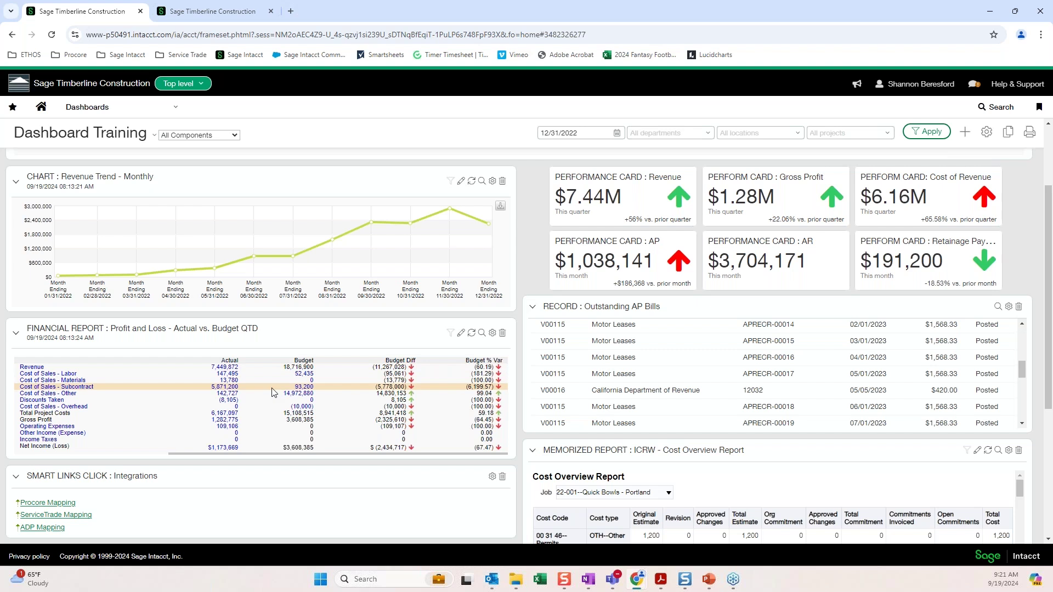
{"action": "left_click", "coordinate": [965, 134]}
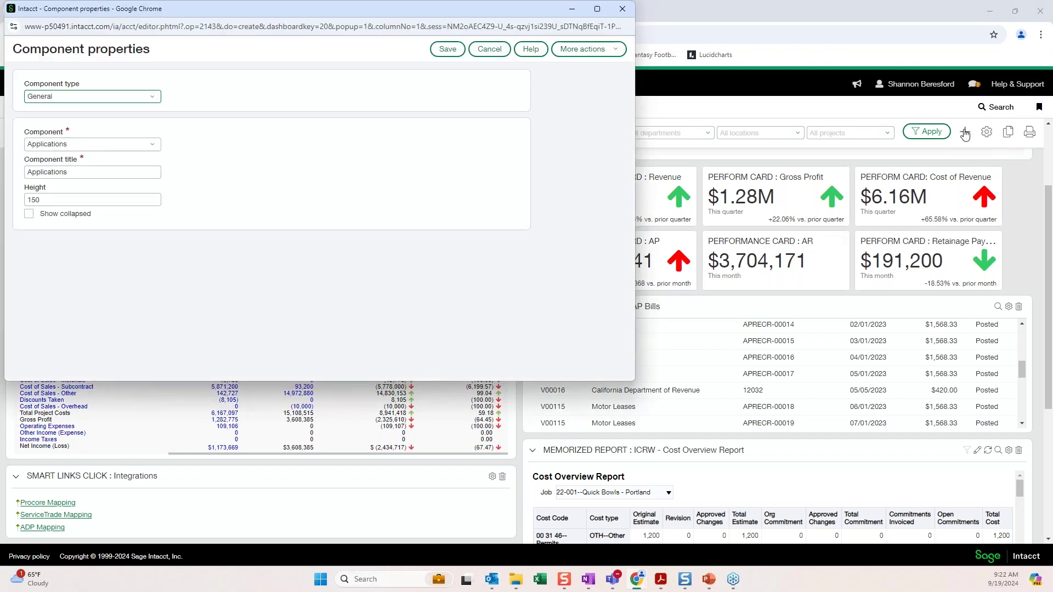
{"action": "left_click", "coordinate": [67, 97]}
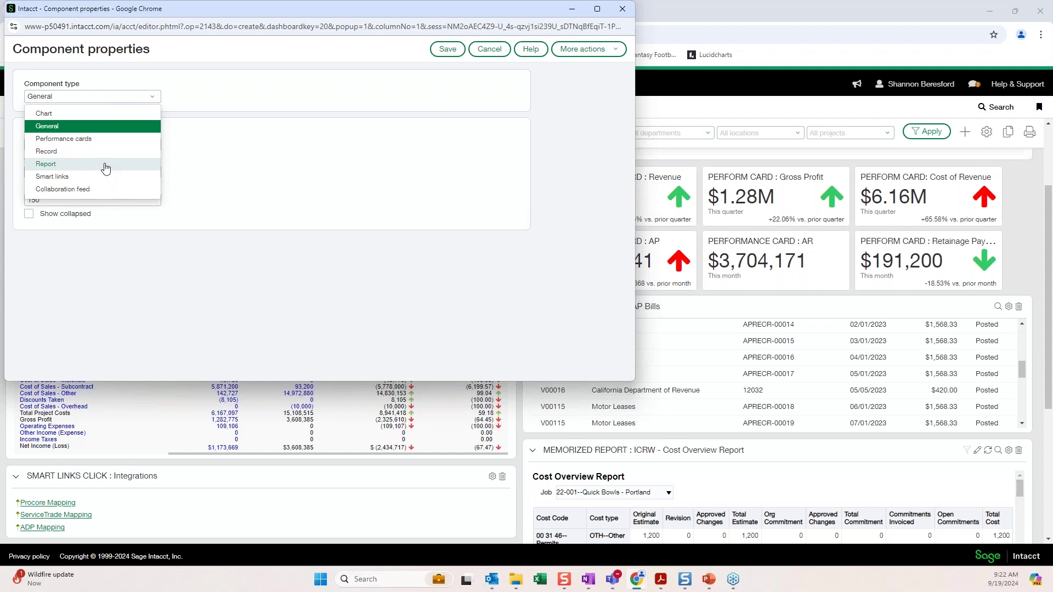
{"action": "left_click", "coordinate": [463, 221]}
{"action": "left_click", "coordinate": [74, 197]}
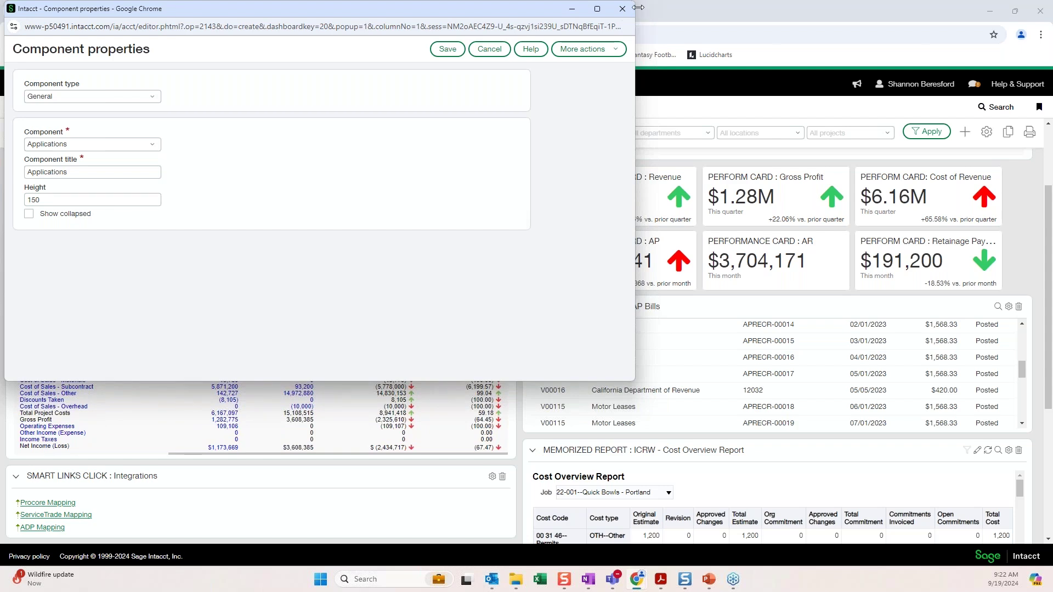
{"action": "left_click", "coordinate": [622, 8]}
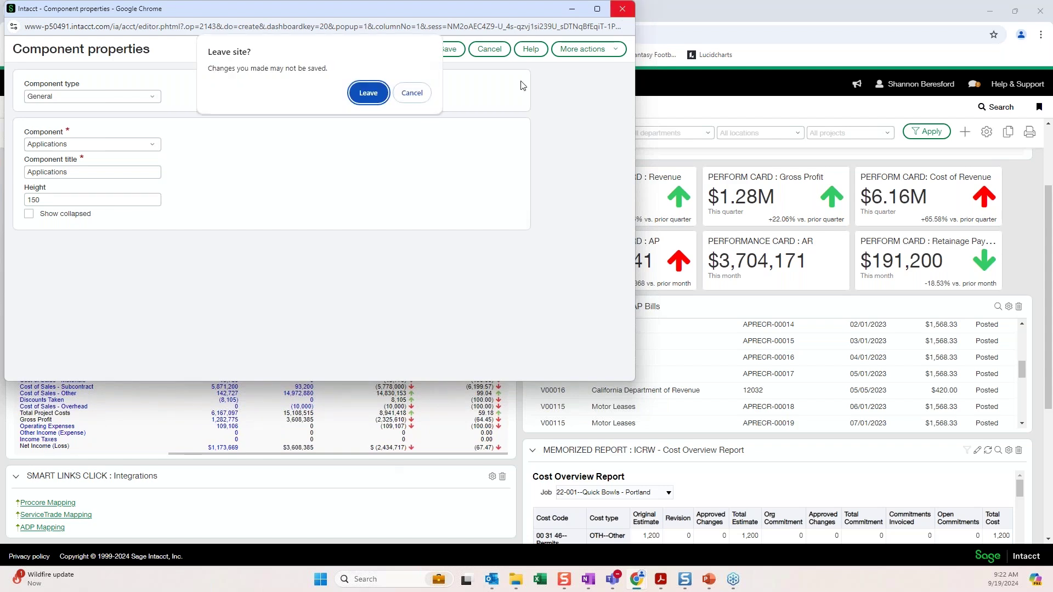
{"action": "left_click", "coordinate": [362, 94]}
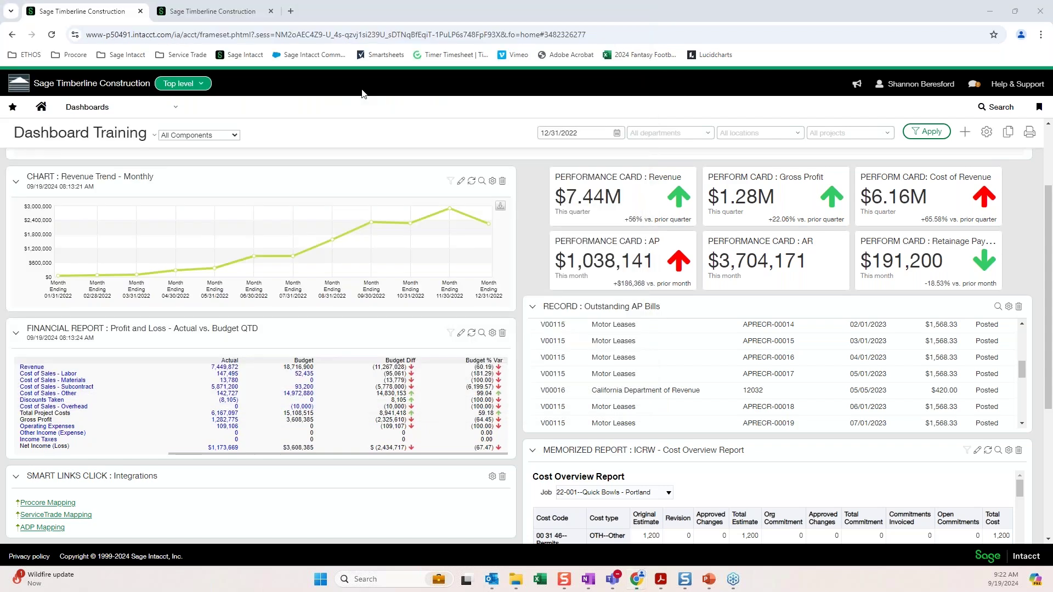
Step: Turn off automatic height for the Profit and Loss - Actual vs. Budget QTD report, give it a taller fixed height, and save
{"action": "left_click", "coordinate": [460, 335]}
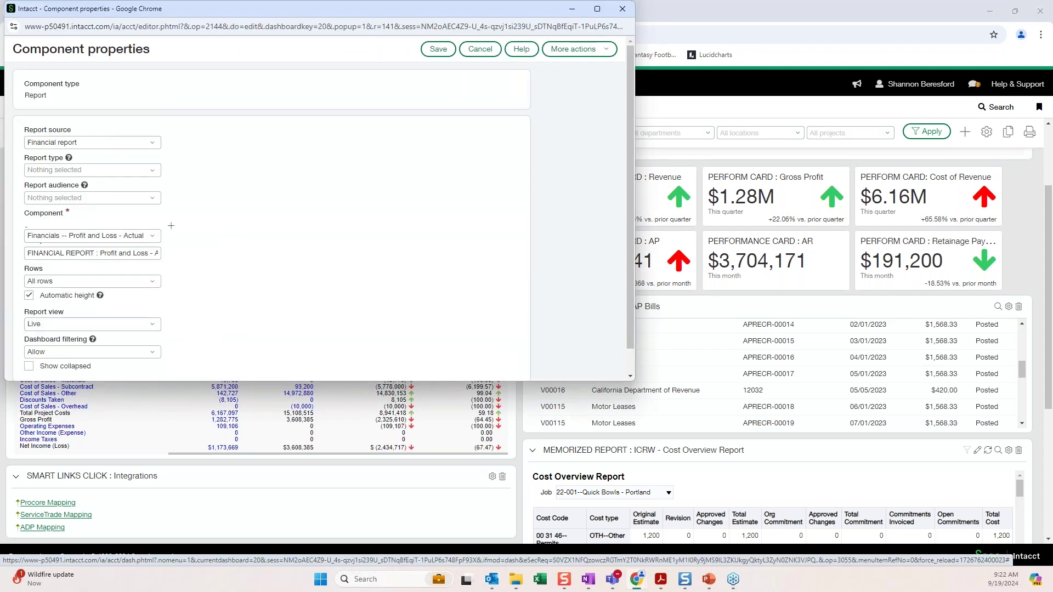
{"action": "scroll", "coordinate": [192, 306], "scroll_direction": "down", "scroll_amount": 1}
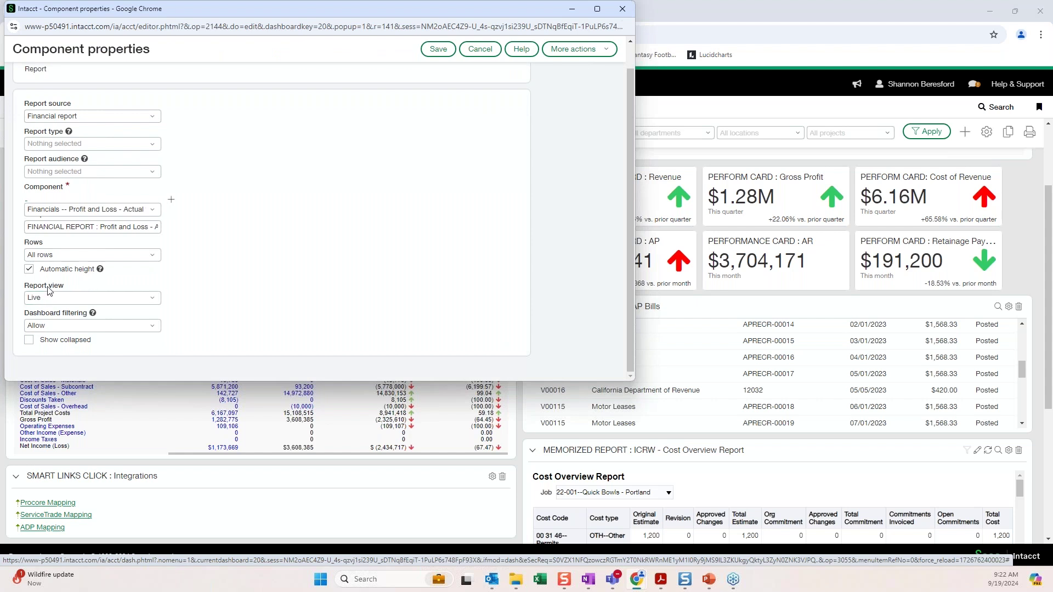
{"action": "left_click", "coordinate": [29, 269]}
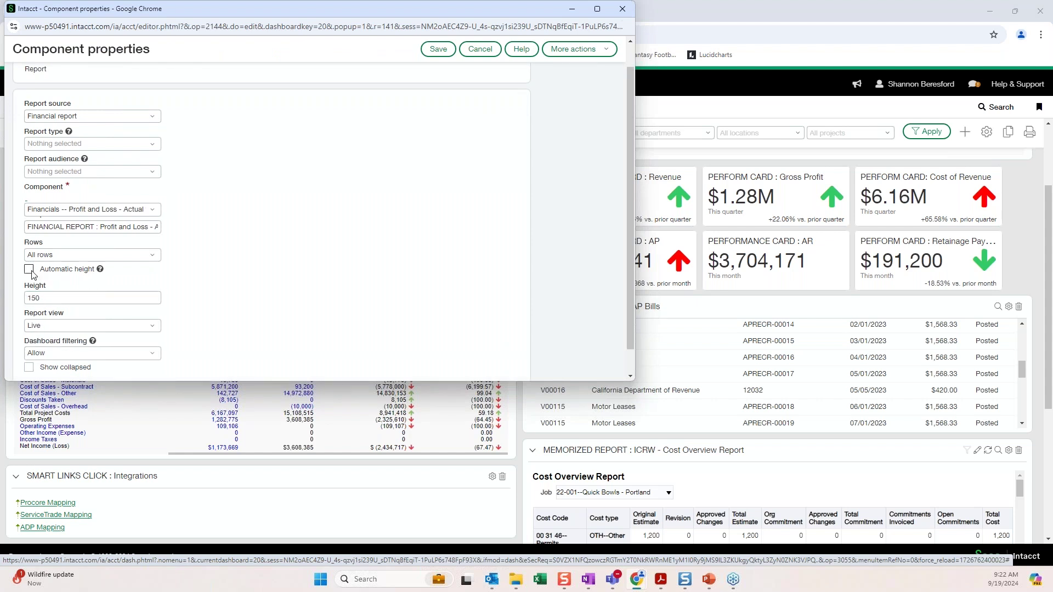
{"action": "key", "text": "Tab"}
{"action": "type", "text": "50"}
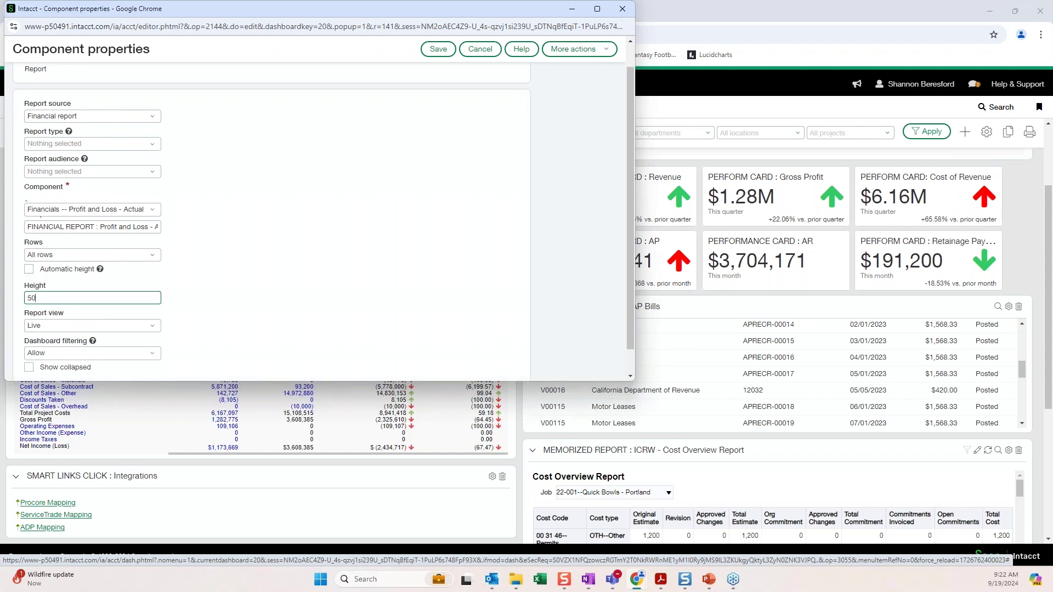
{"action": "left_click", "coordinate": [441, 49]}
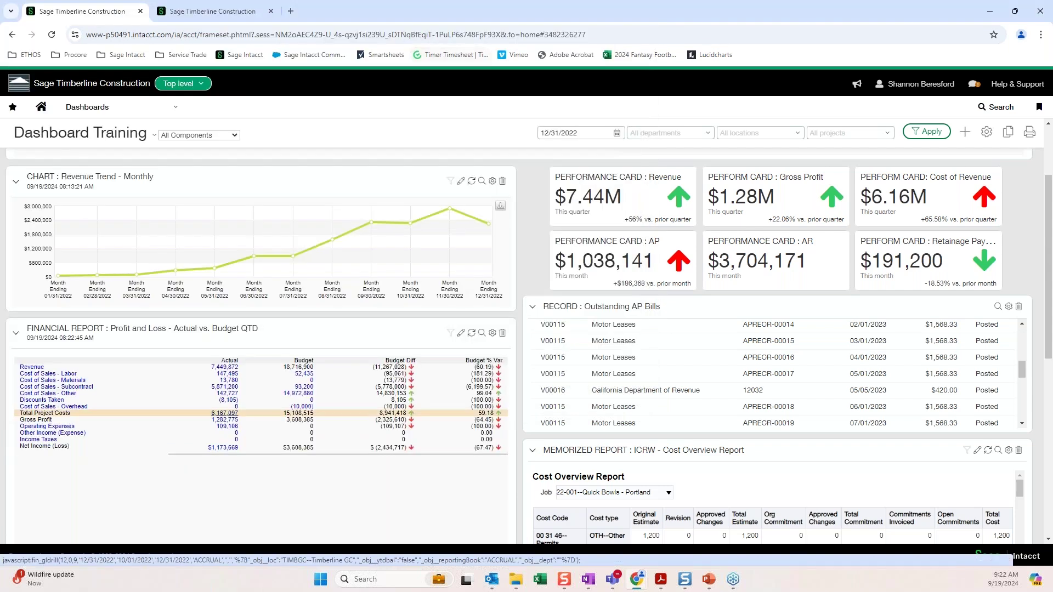
{"action": "scroll", "coordinate": [216, 378], "scroll_direction": "down", "scroll_amount": 3}
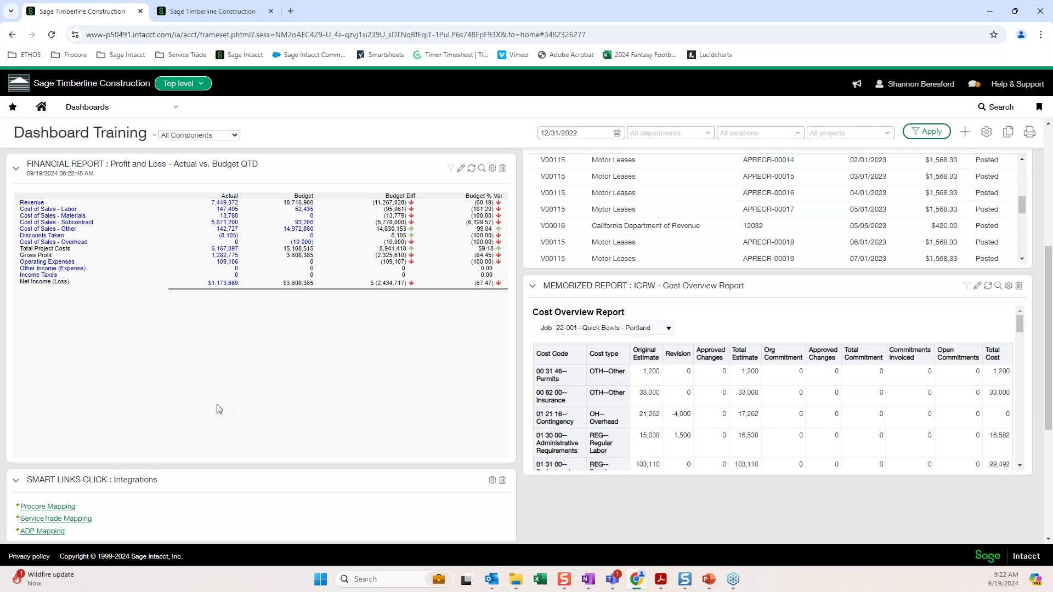
Step: Review the list, sort and filter settings in the Outstanding AP Bills component's record details, and leave without saving
{"action": "scroll", "coordinate": [219, 409], "scroll_direction": "up", "scroll_amount": 4}
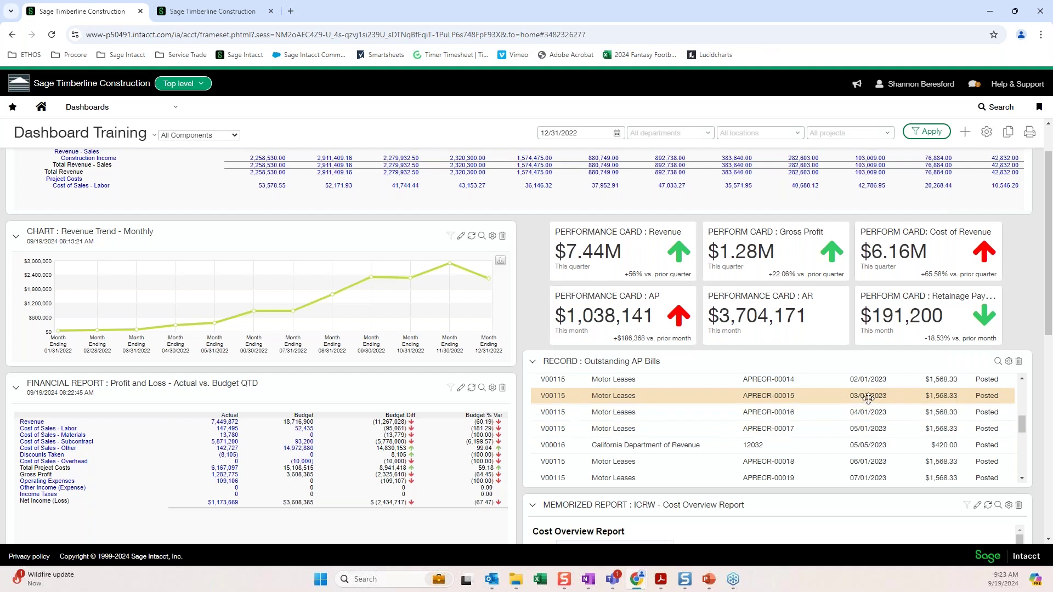
{"action": "left_click", "coordinate": [1009, 362]}
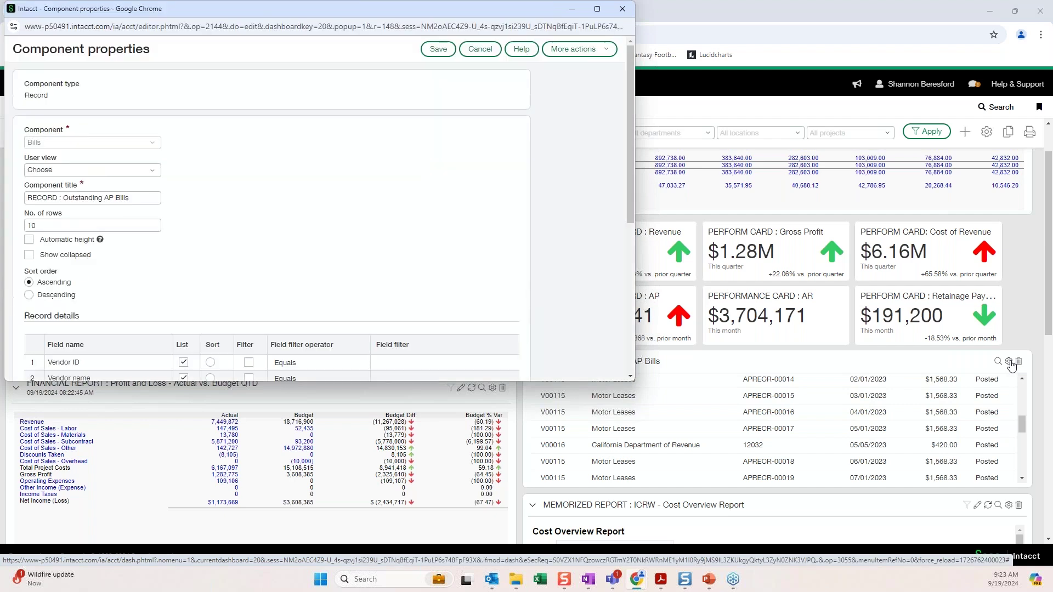
{"action": "scroll", "coordinate": [276, 254], "scroll_direction": "down", "scroll_amount": 1}
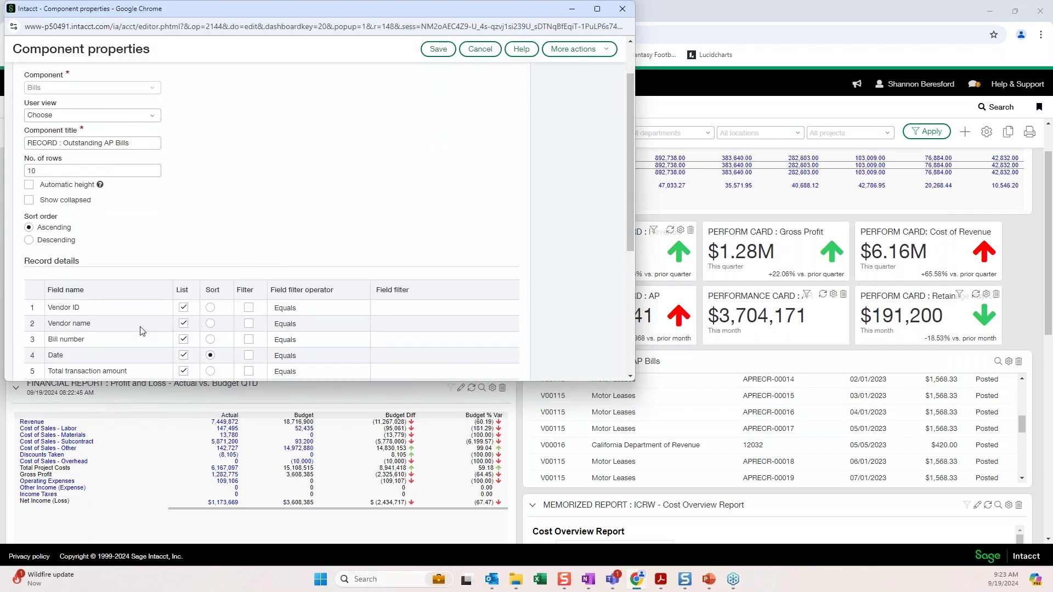
{"action": "scroll", "coordinate": [142, 331], "scroll_direction": "down", "scroll_amount": 1}
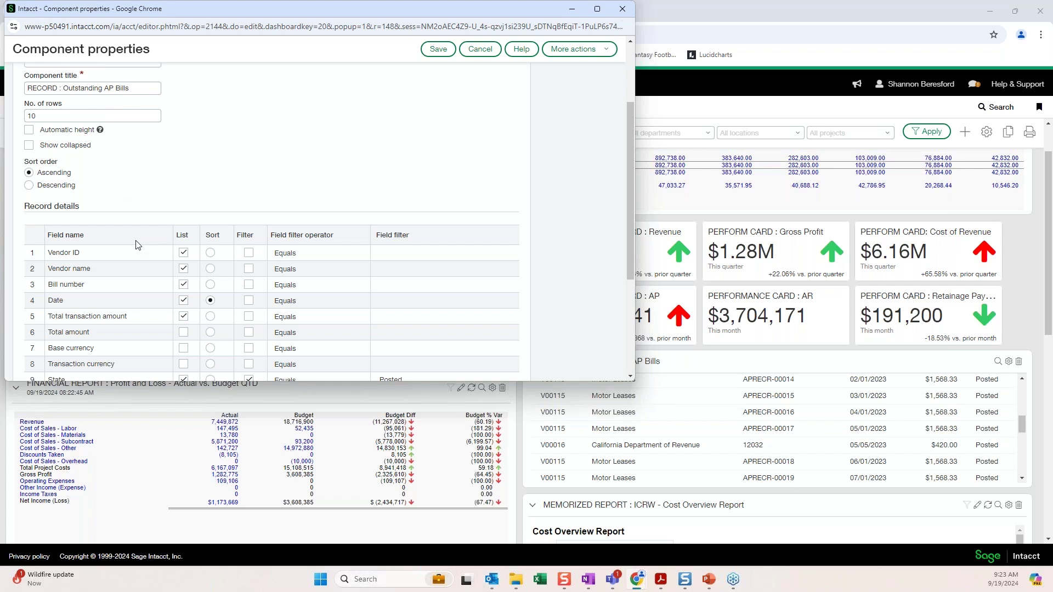
{"action": "scroll", "coordinate": [136, 245], "scroll_direction": "down", "scroll_amount": 1}
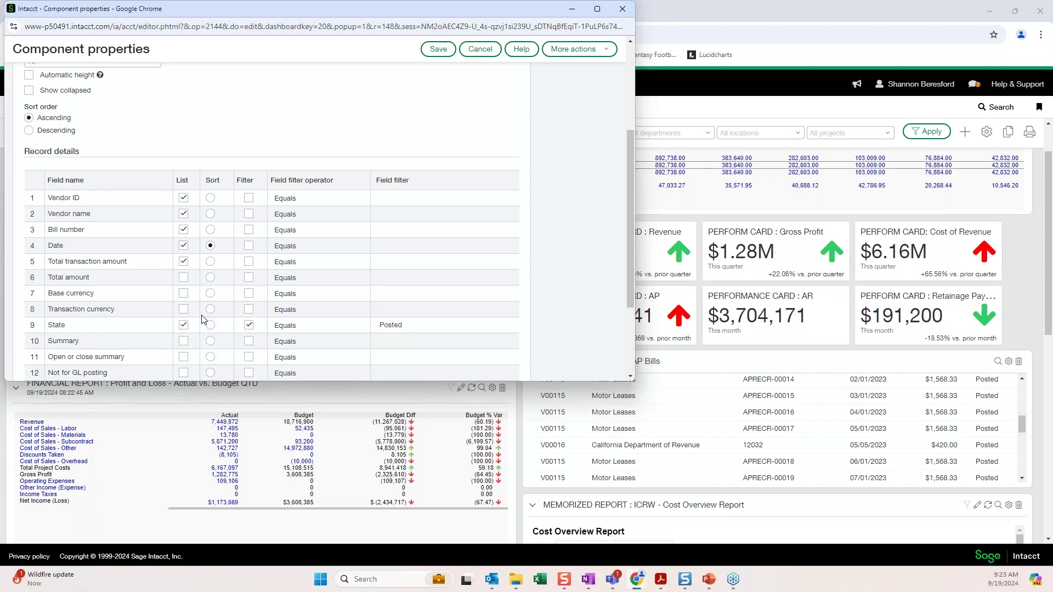
{"action": "left_click", "coordinate": [479, 49]}
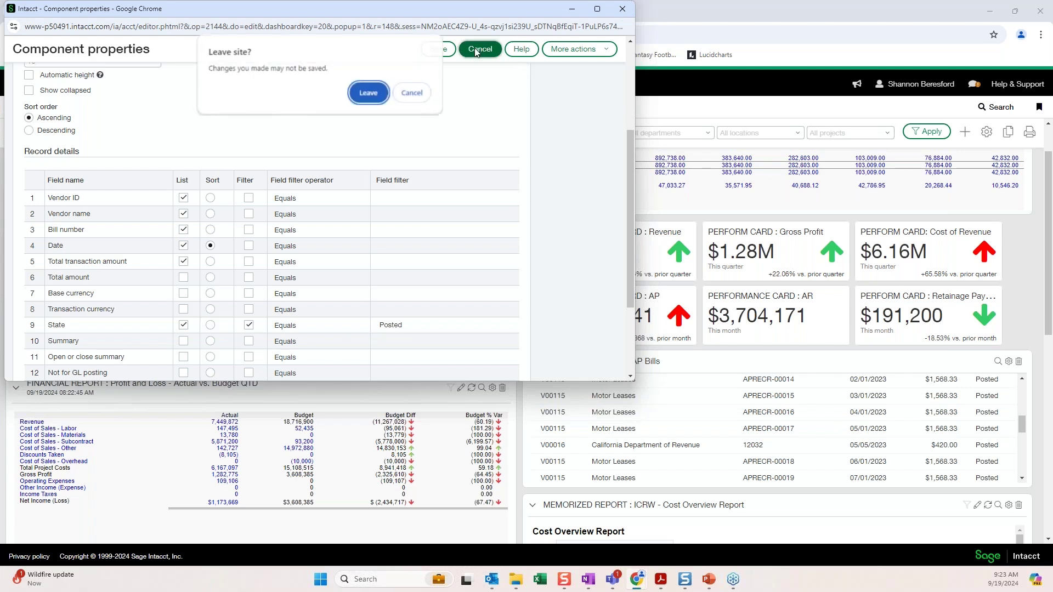
{"action": "left_click", "coordinate": [369, 93]}
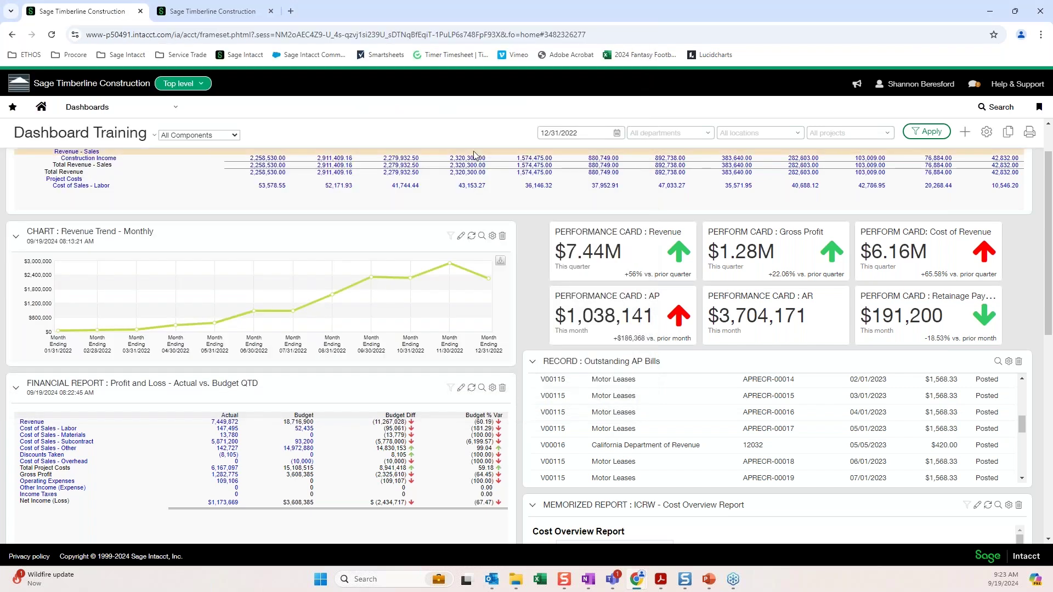
Step: Move the Integrations smart links component between the Revenue Trend chart and the Profit and Loss - Actual vs. Budget QTD report
{"action": "scroll", "coordinate": [848, 393], "scroll_direction": "down", "scroll_amount": 3}
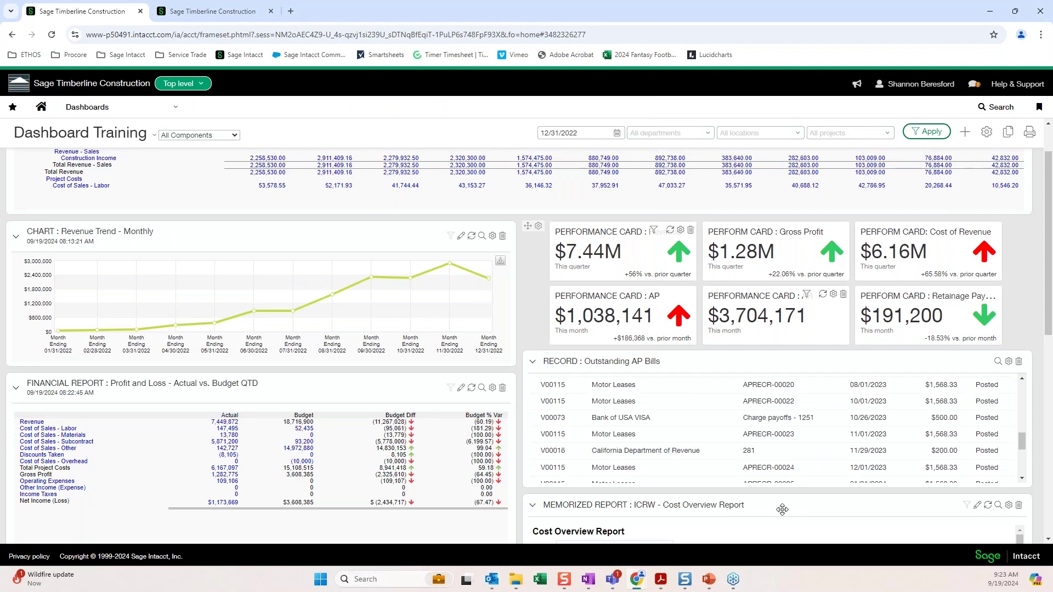
{"action": "scroll", "coordinate": [783, 510], "scroll_direction": "down", "scroll_amount": 1}
{"action": "scroll", "coordinate": [782, 509], "scroll_direction": "down", "scroll_amount": 3}
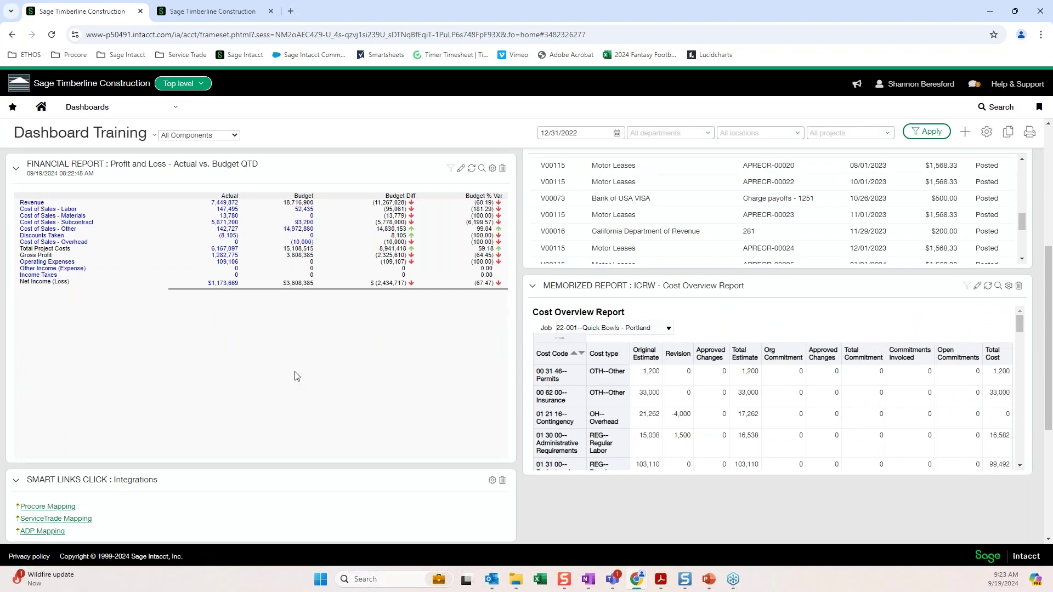
{"action": "scroll", "coordinate": [295, 376], "scroll_direction": "down", "scroll_amount": 3}
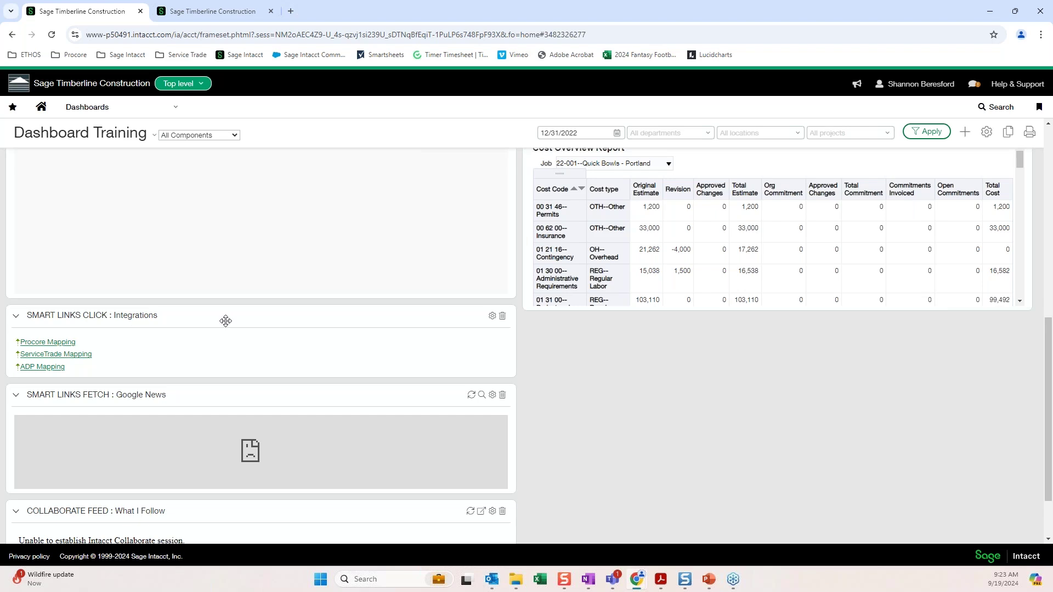
{"action": "left_click_drag", "start_coordinate": [225, 321], "coordinate": [204, 299]}
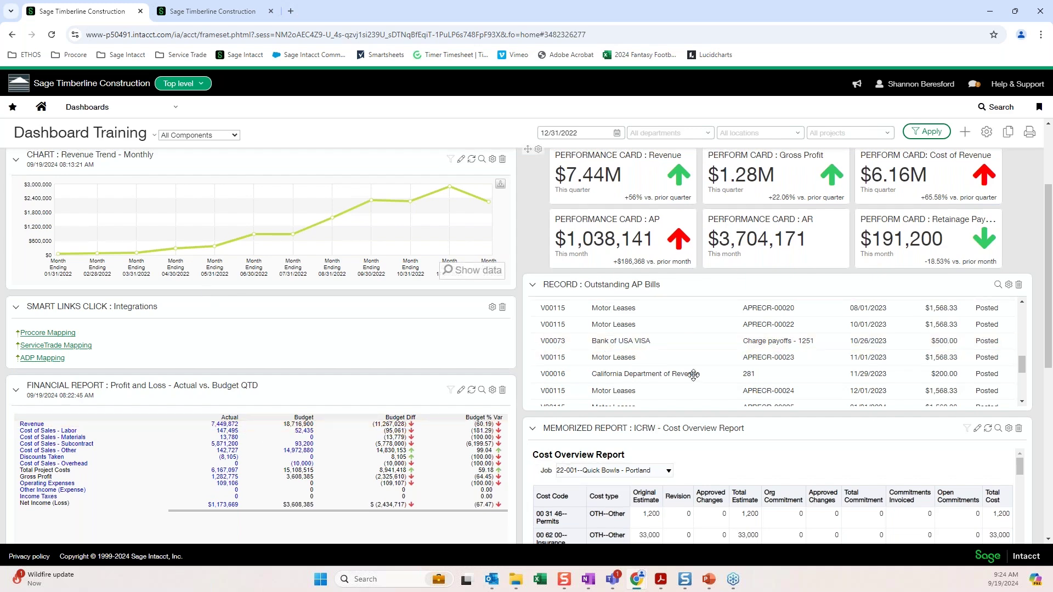
Step: Drill into the amount on the AP performance card and close the detail window
{"action": "left_click", "coordinate": [613, 243]}
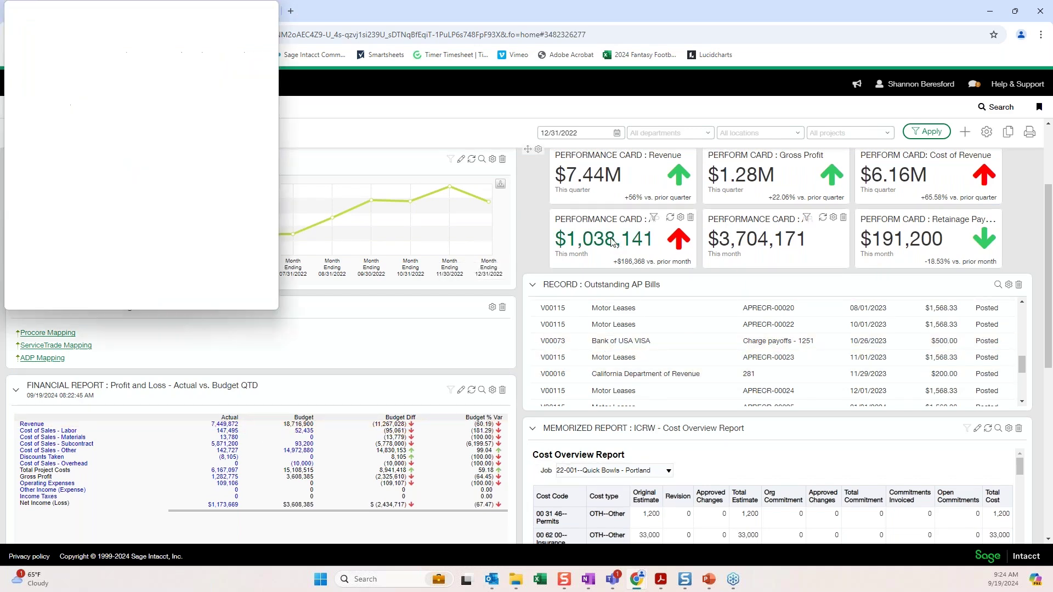
{"action": "left_click", "coordinate": [269, 11]}
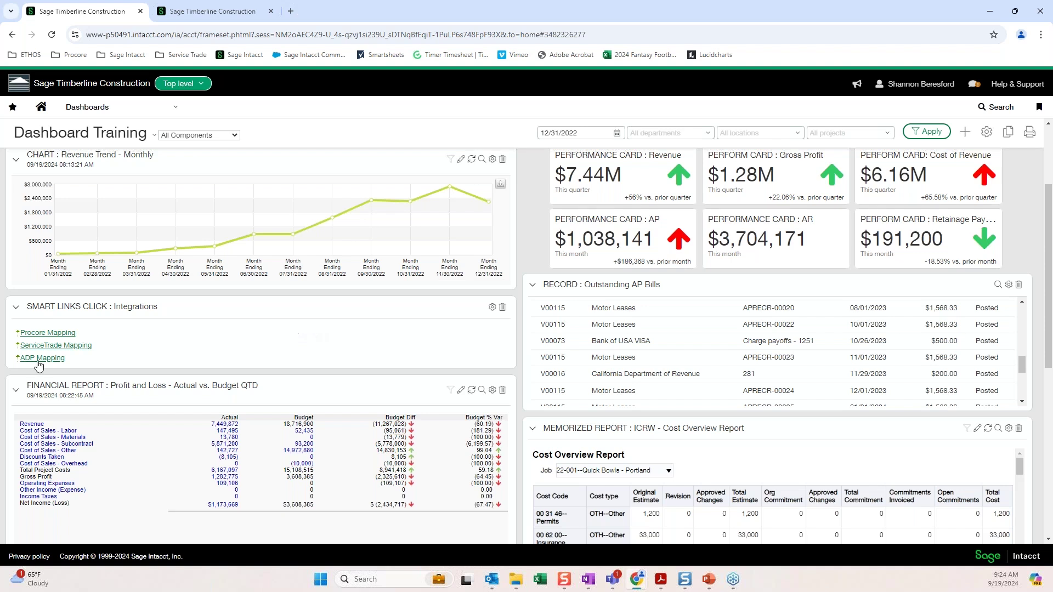
Step: Open the Procore Mapping and ServiceTrade Mapping smart links from the Integrations component, closing each page after viewing it
{"action": "left_click", "coordinate": [48, 333]}
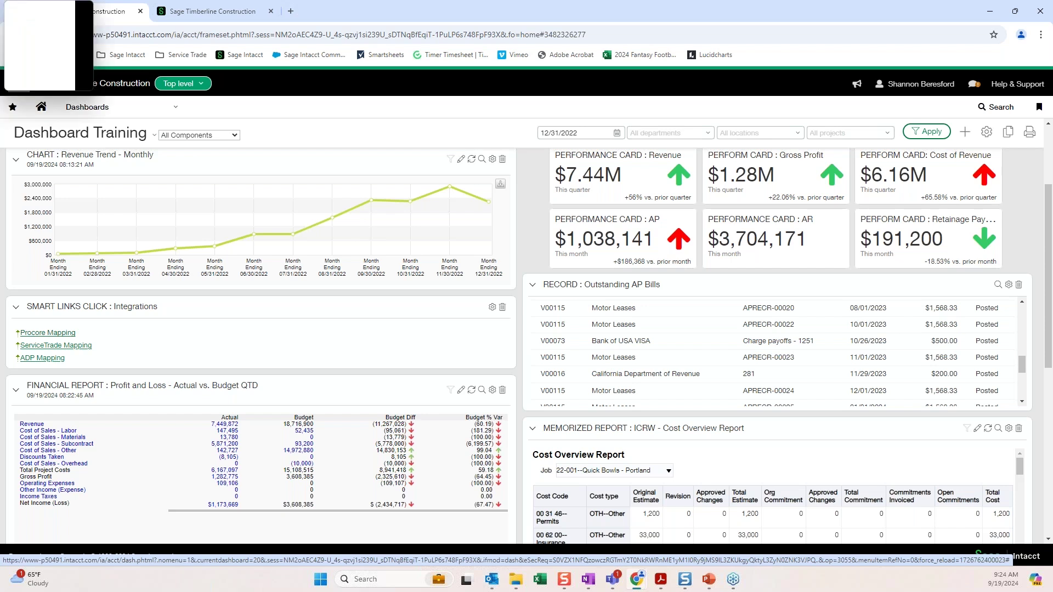
{"action": "left_click", "coordinate": [55, 10]}
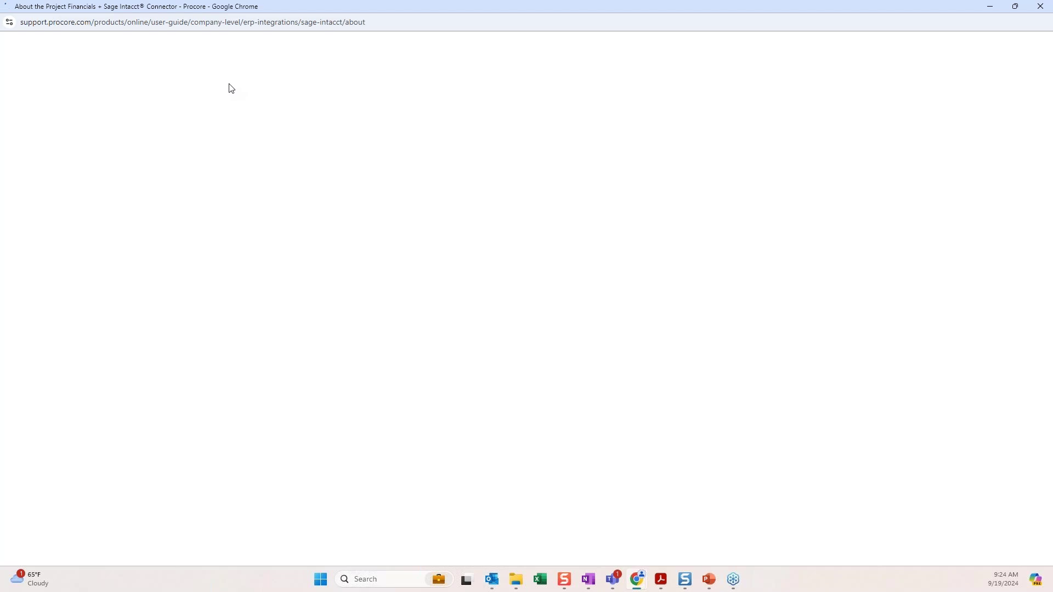
{"action": "left_click", "coordinate": [1049, 5]}
{"action": "left_click", "coordinate": [72, 351]}
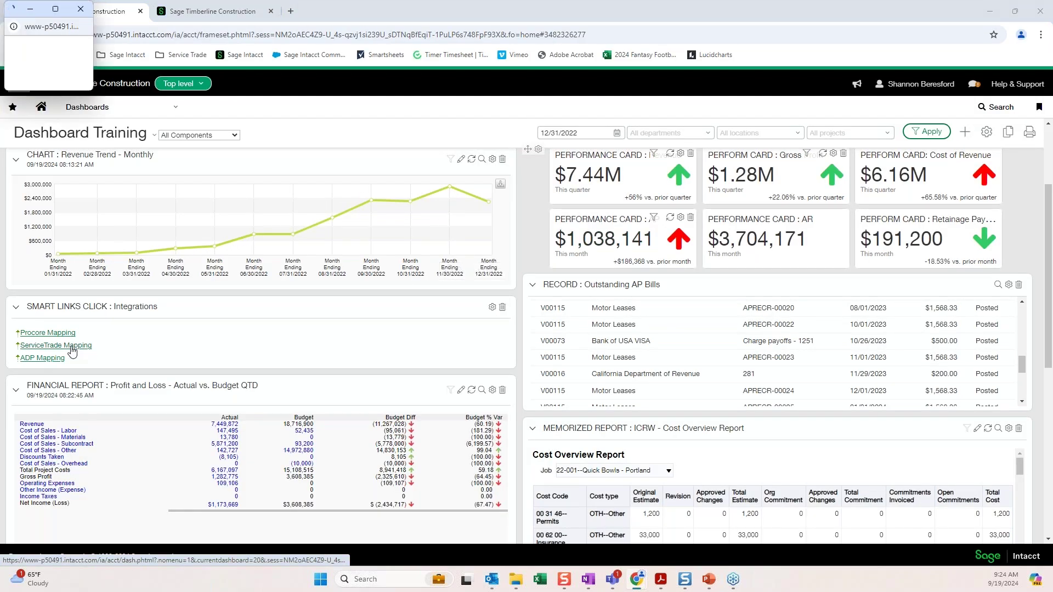
{"action": "mouse_move", "coordinate": [59, 11]}
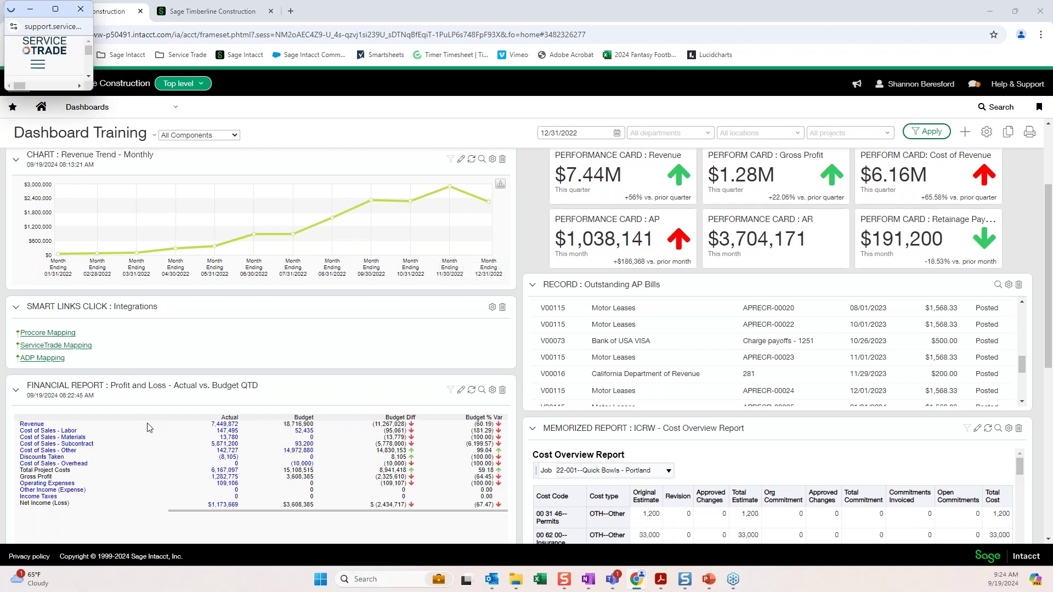
{"action": "left_click", "coordinate": [78, 9]}
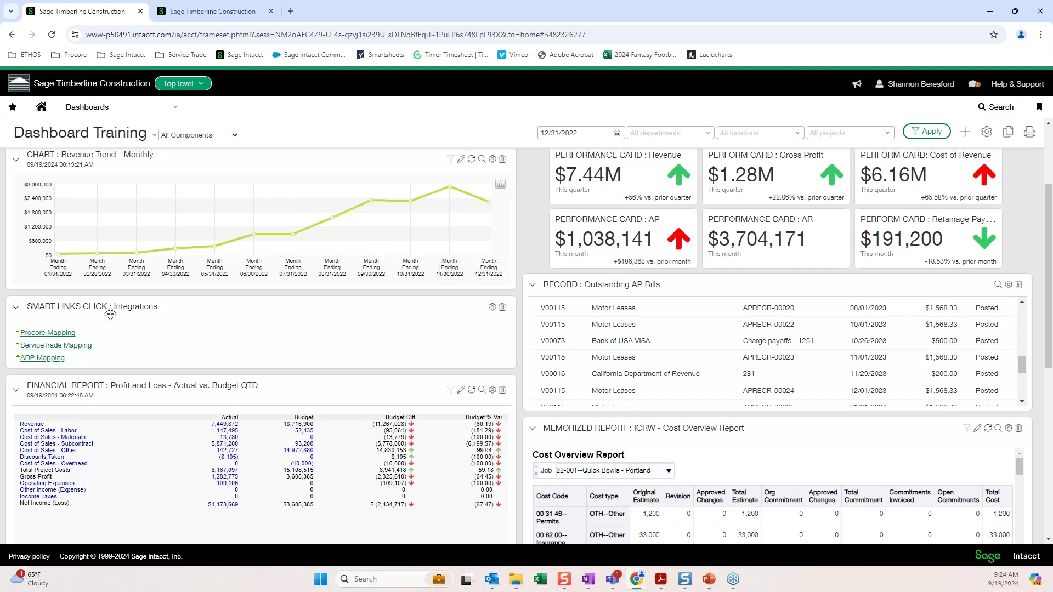
Step: Remove the Google News smart links fetch component from the dashboard and look over the remaining components
{"action": "scroll", "coordinate": [243, 341], "scroll_direction": "down", "scroll_amount": 7}
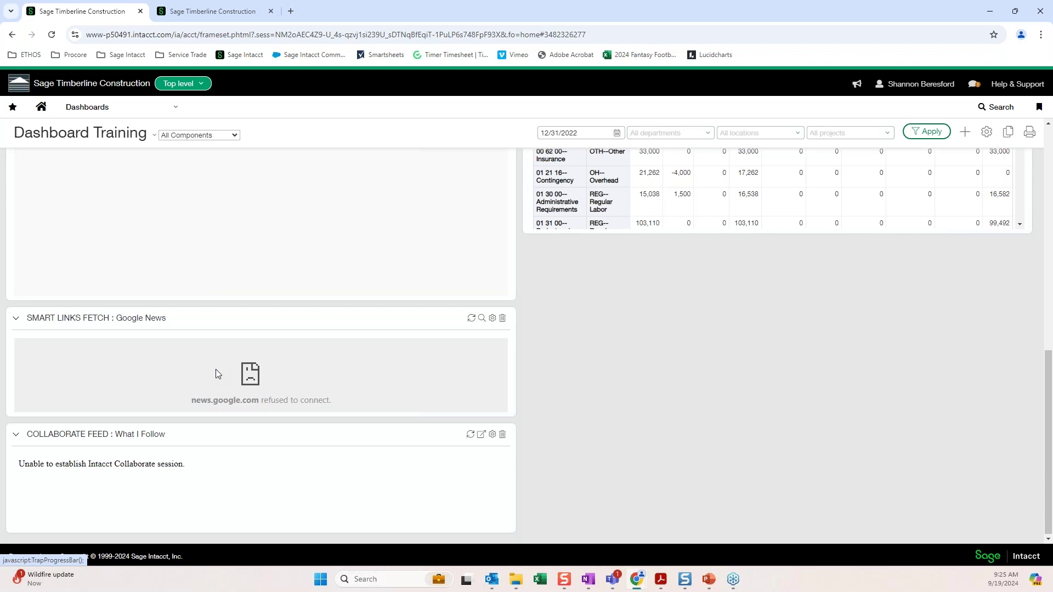
{"action": "left_click", "coordinate": [502, 320]}
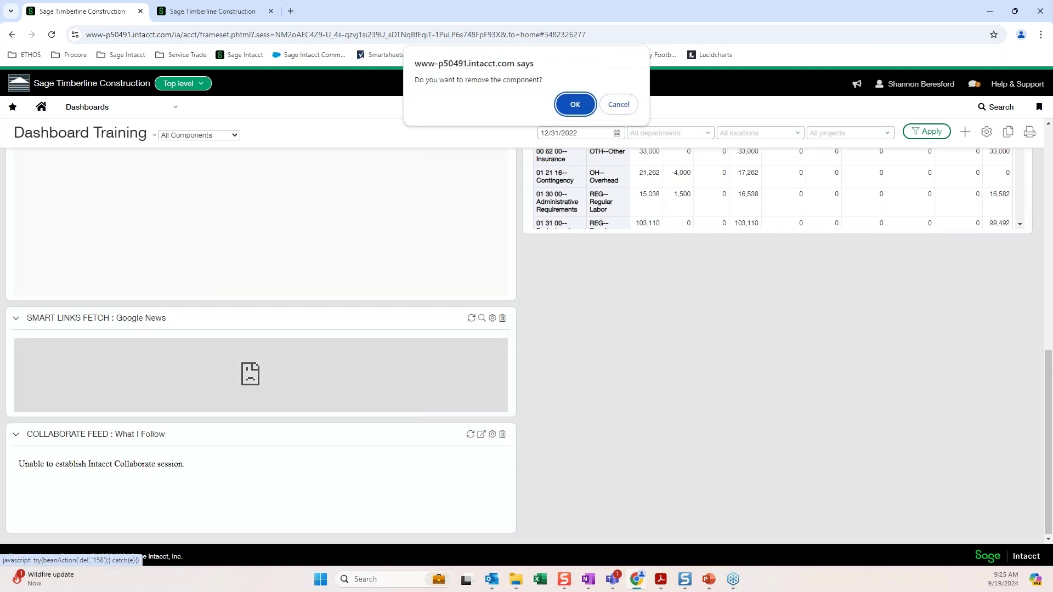
{"action": "left_click", "coordinate": [575, 104]}
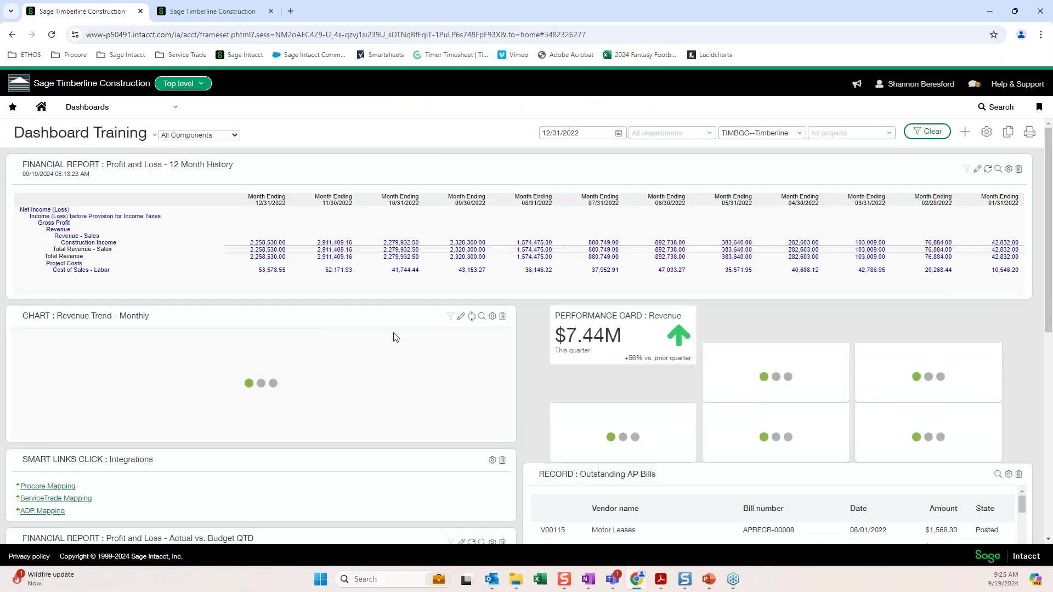
{"action": "scroll", "coordinate": [395, 335], "scroll_direction": "down", "scroll_amount": 8}
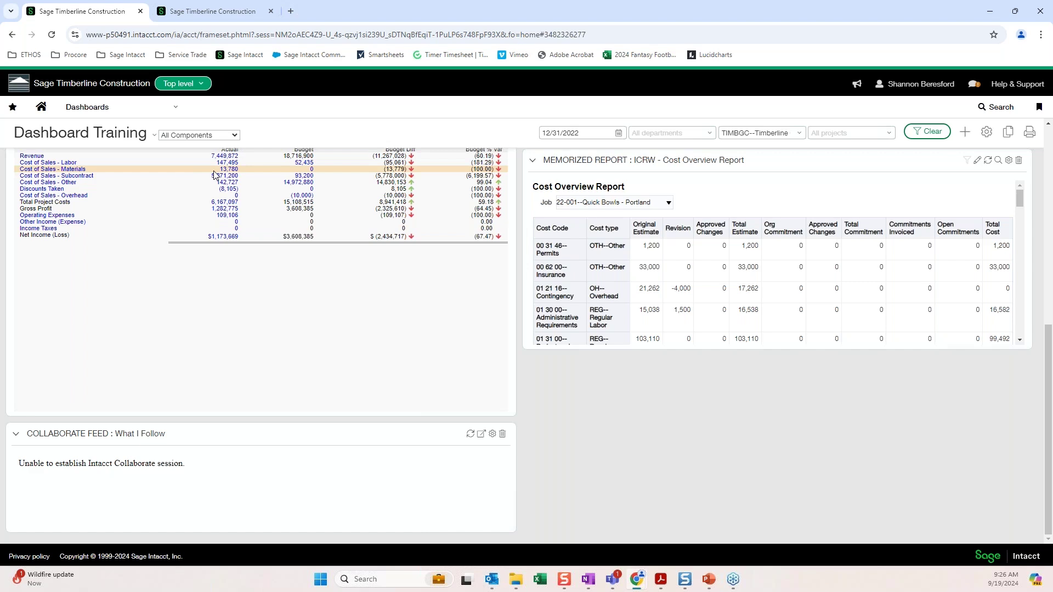
{"action": "scroll", "coordinate": [613, 402], "scroll_direction": "up", "scroll_amount": 1}
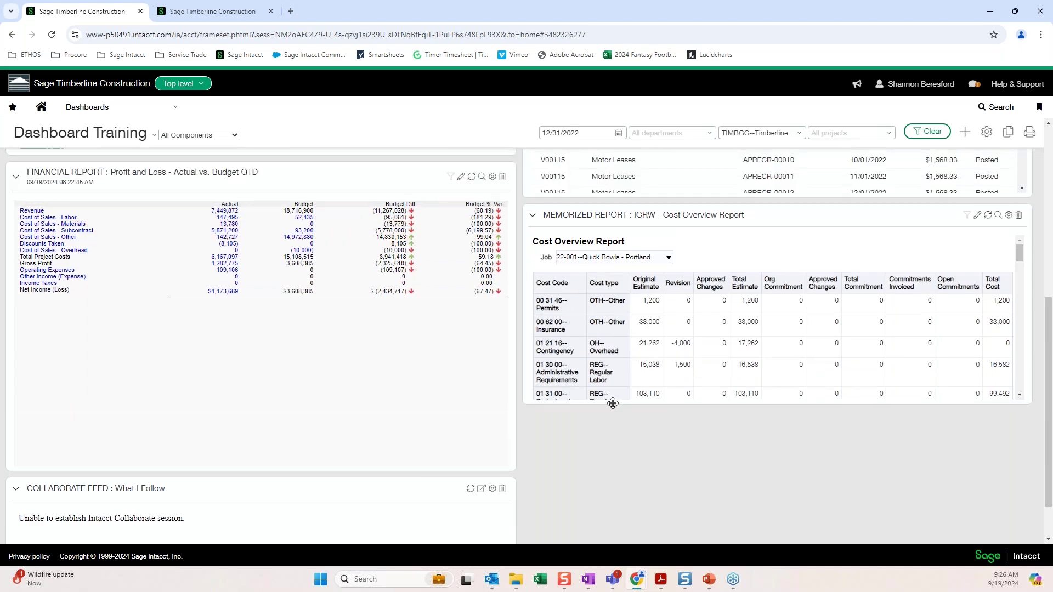
Step: Switch from the All Components dashboard to the General Components dashboard in the Dashboard Training group
{"action": "scroll", "coordinate": [613, 402], "scroll_direction": "up", "scroll_amount": 3}
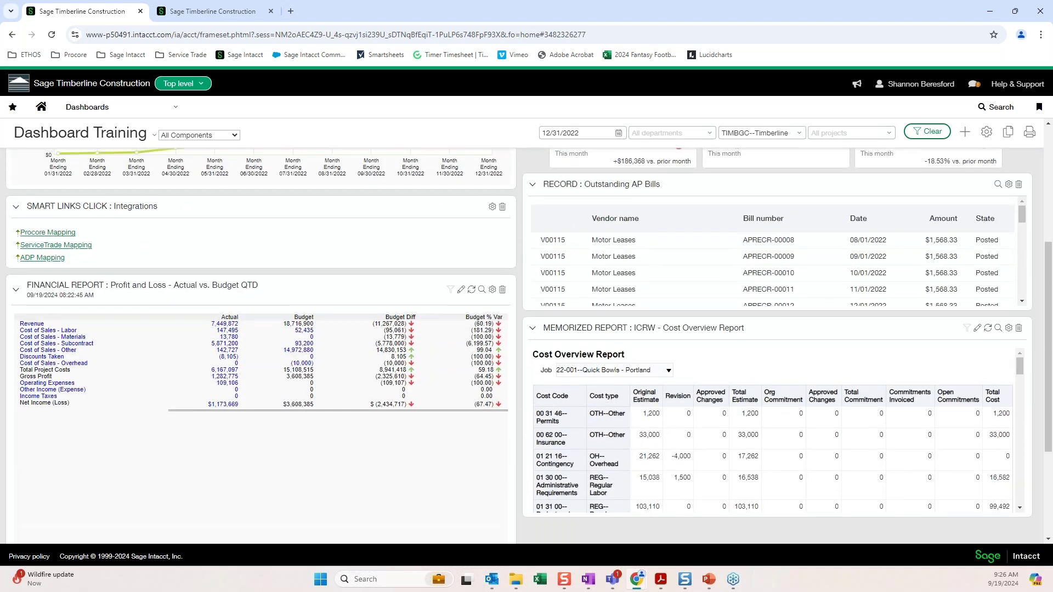
{"action": "scroll", "coordinate": [613, 403], "scroll_direction": "up", "scroll_amount": 3}
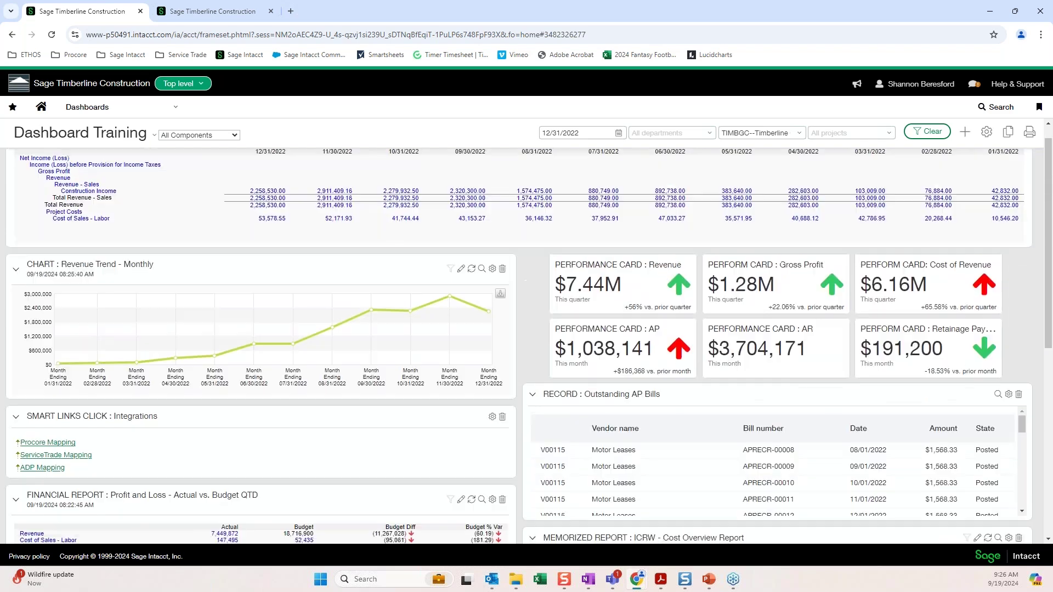
{"action": "scroll", "coordinate": [613, 403], "scroll_direction": "up", "scroll_amount": 1}
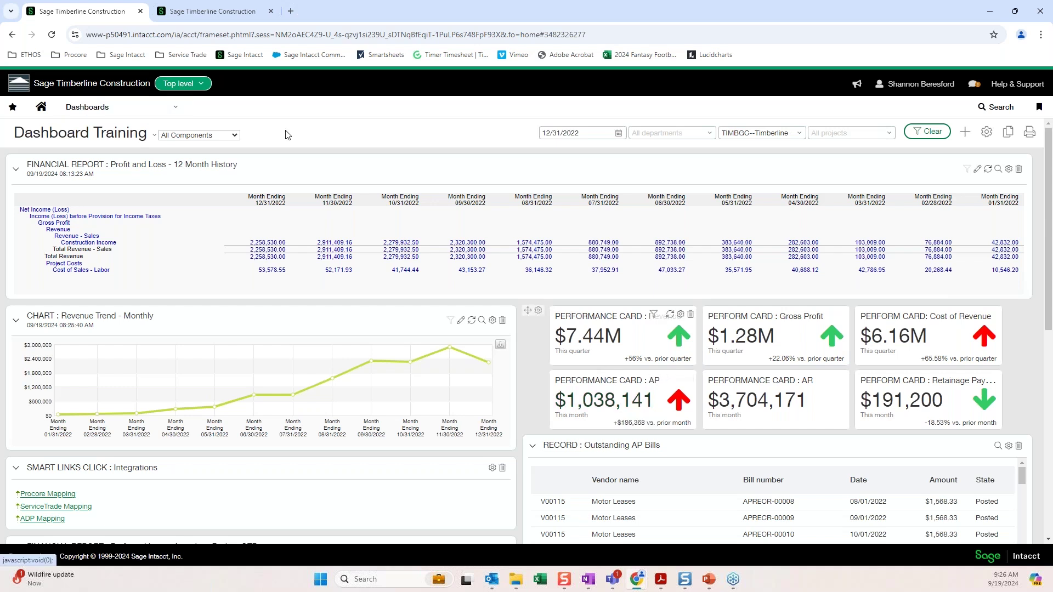
{"action": "left_click", "coordinate": [214, 137]}
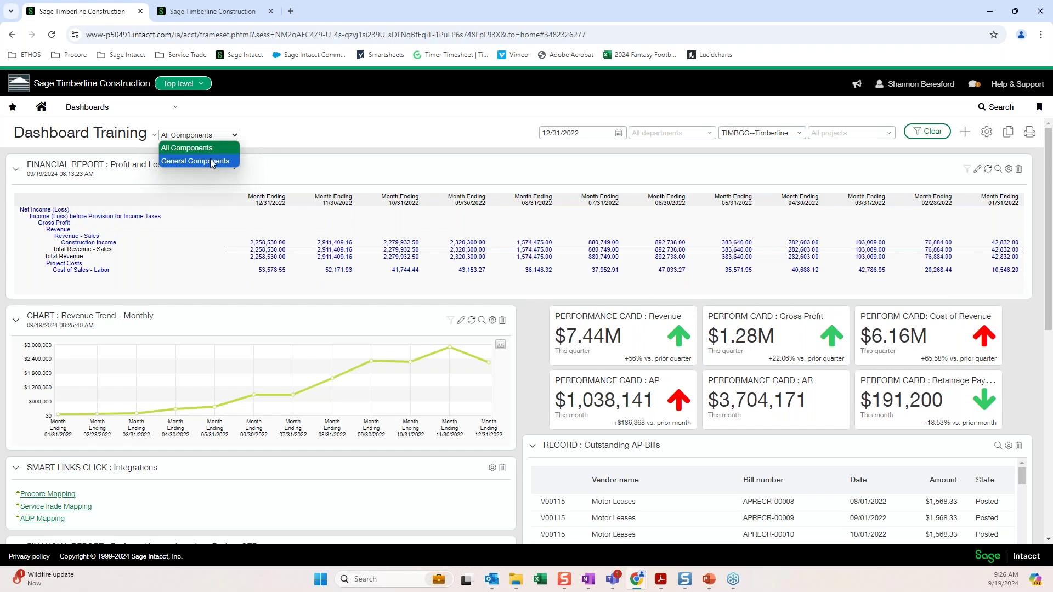
{"action": "left_click", "coordinate": [110, 108]}
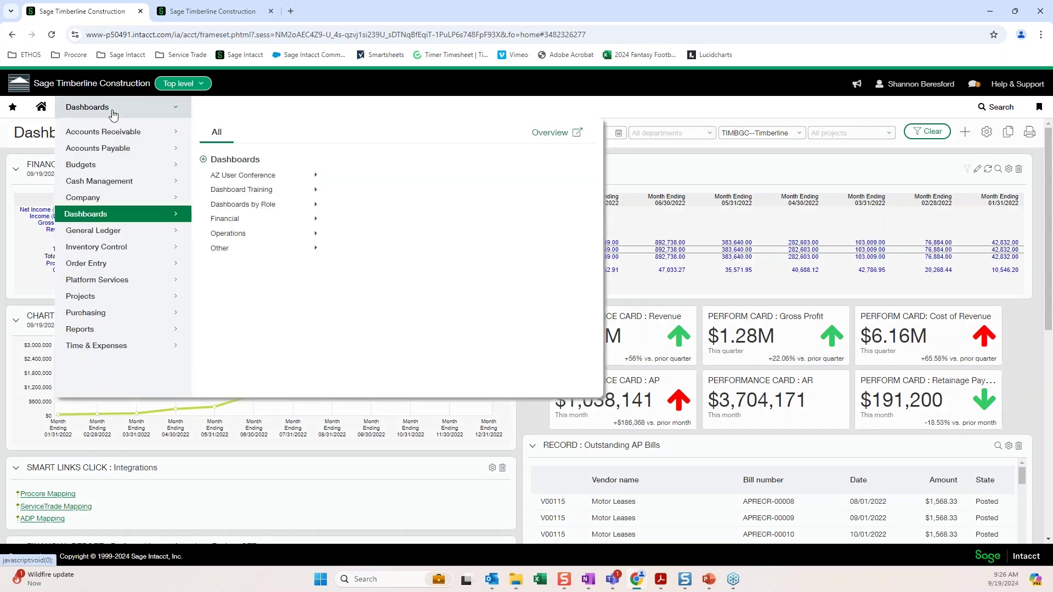
{"action": "mouse_move", "coordinate": [276, 196]}
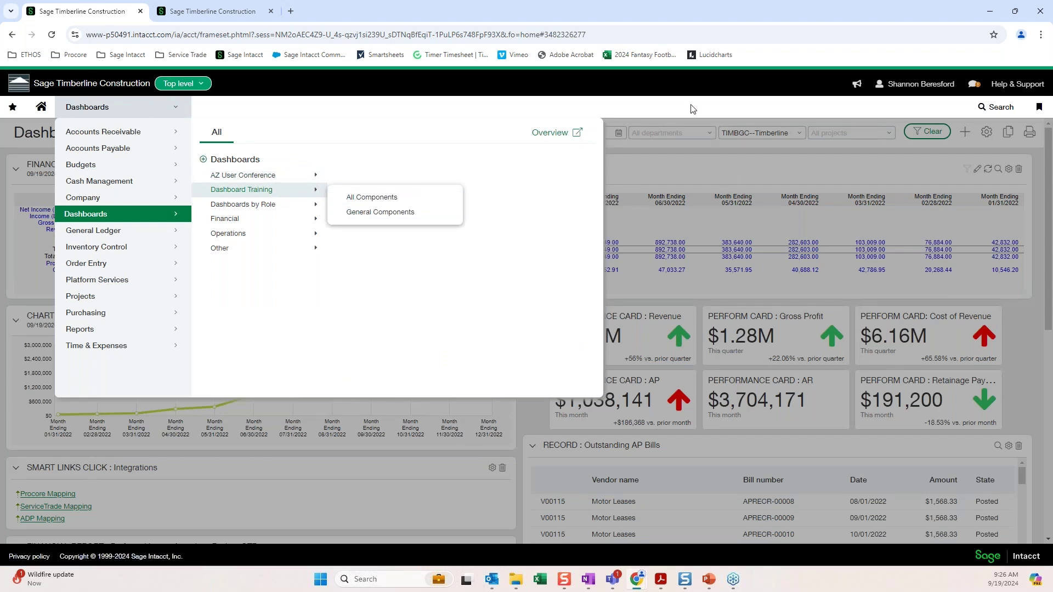
{"action": "left_click", "coordinate": [365, 213]}
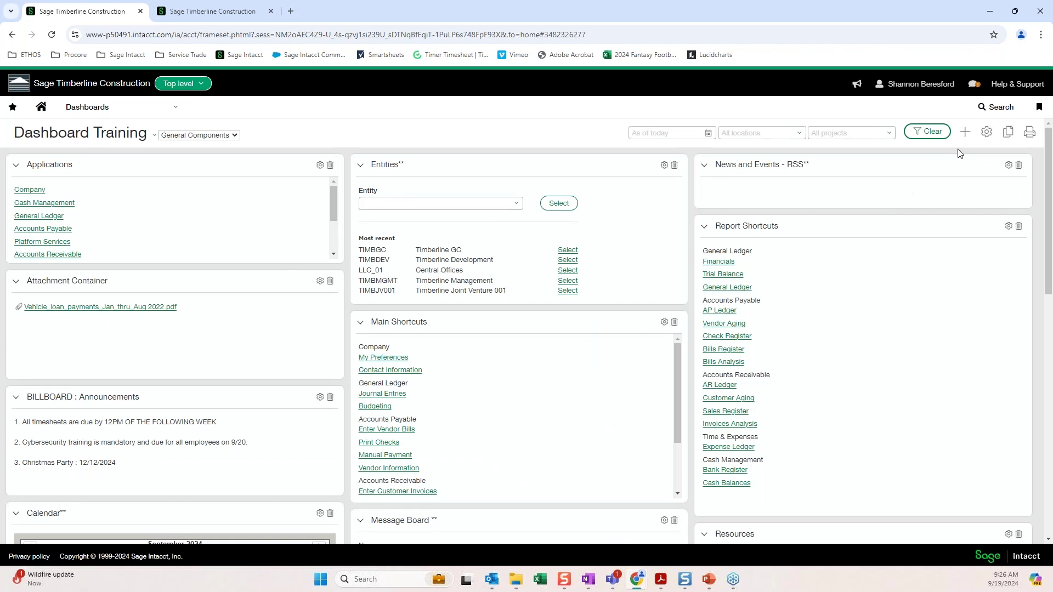
Step: Start adding a dashboard component and compare the settings of the General, Chart and Report component types
{"action": "left_click", "coordinate": [965, 133]}
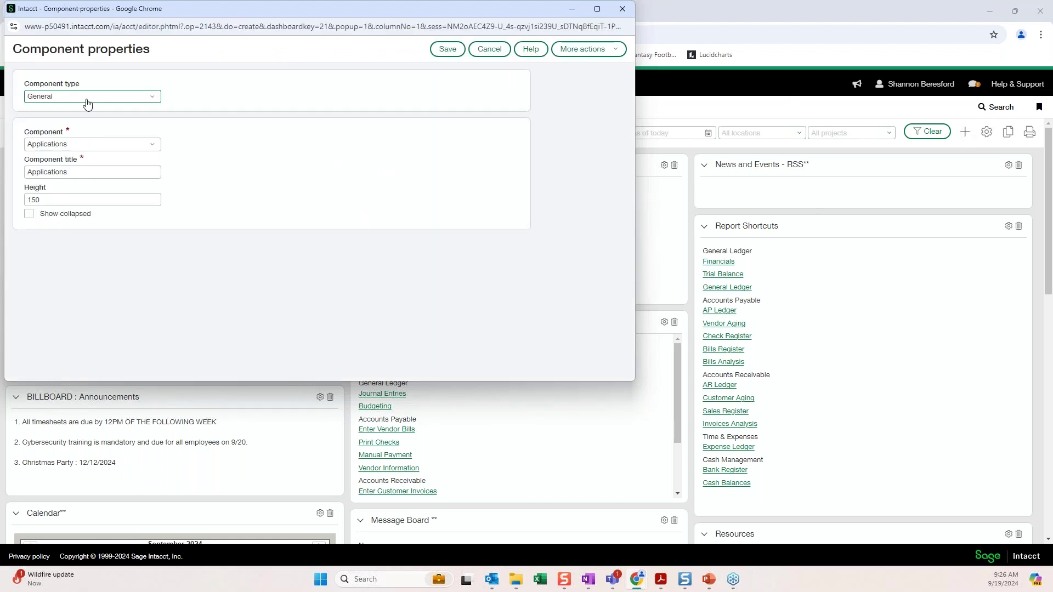
{"action": "left_click", "coordinate": [110, 146]}
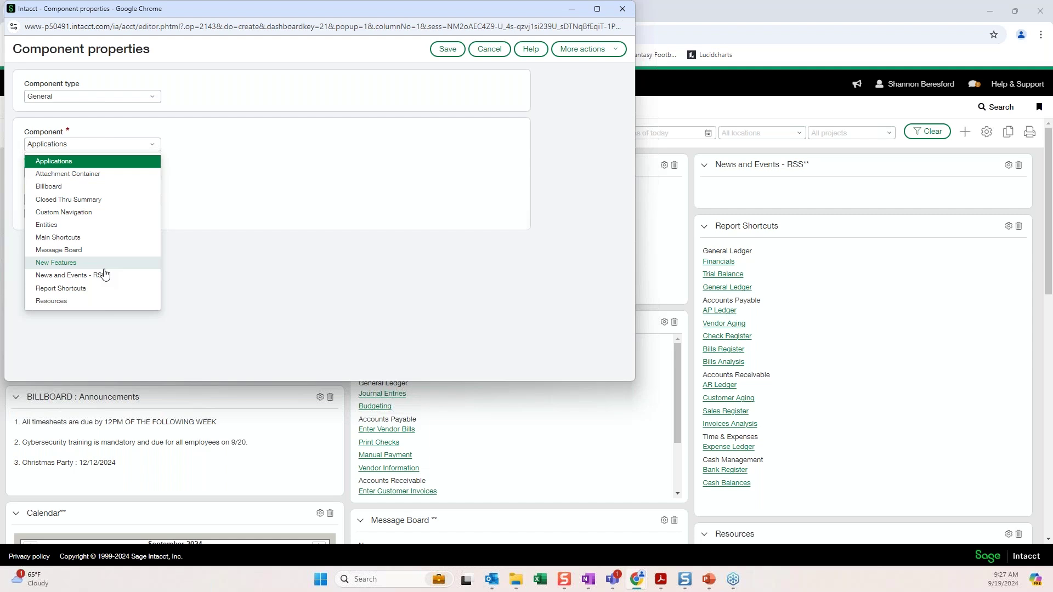
{"action": "left_click", "coordinate": [113, 97]}
{"action": "left_click", "coordinate": [110, 111]}
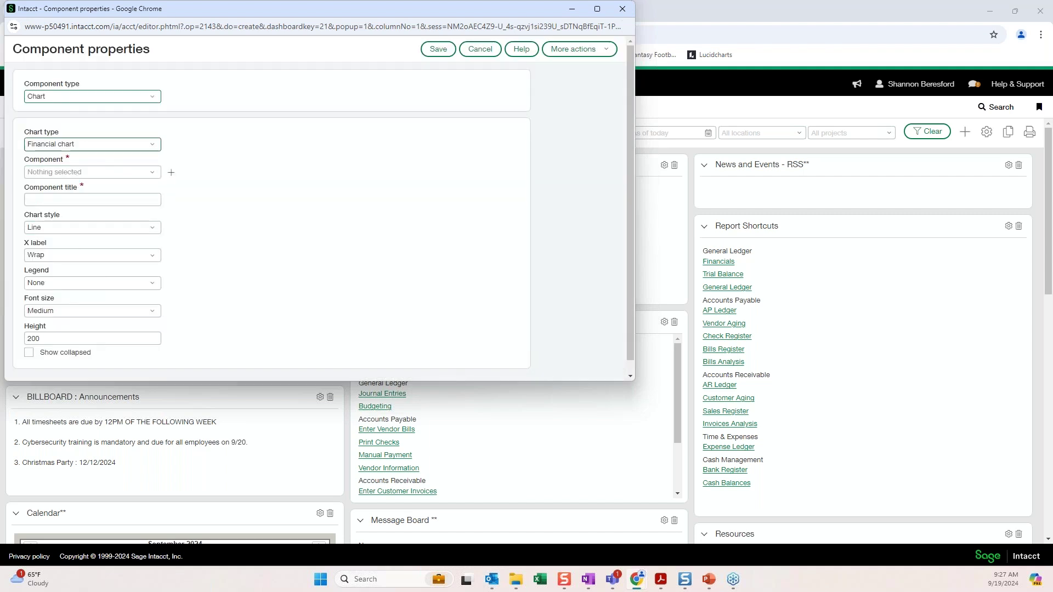
{"action": "left_click", "coordinate": [110, 98]}
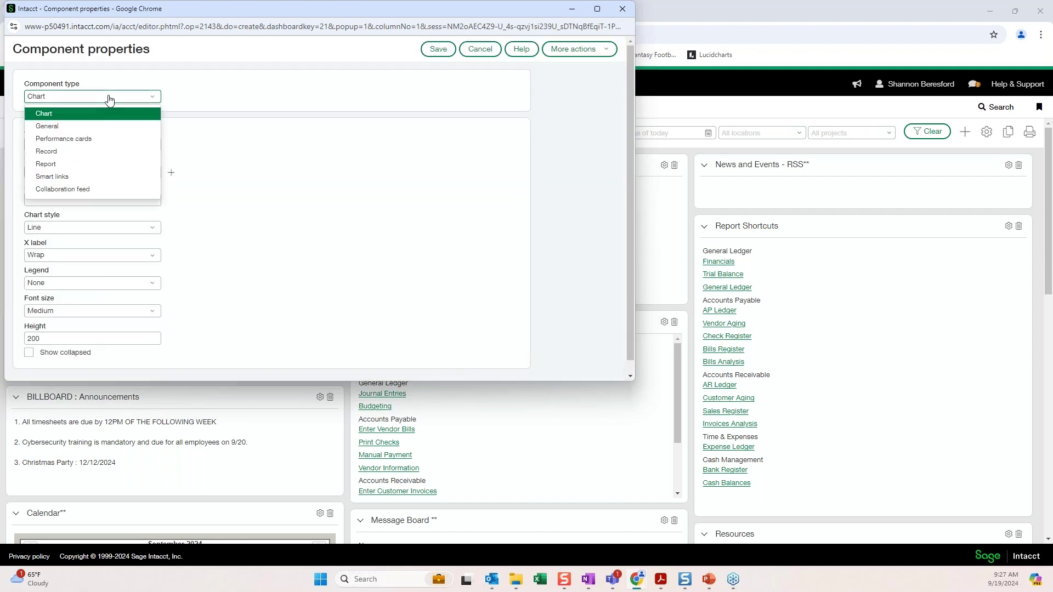
{"action": "left_click", "coordinate": [88, 169]}
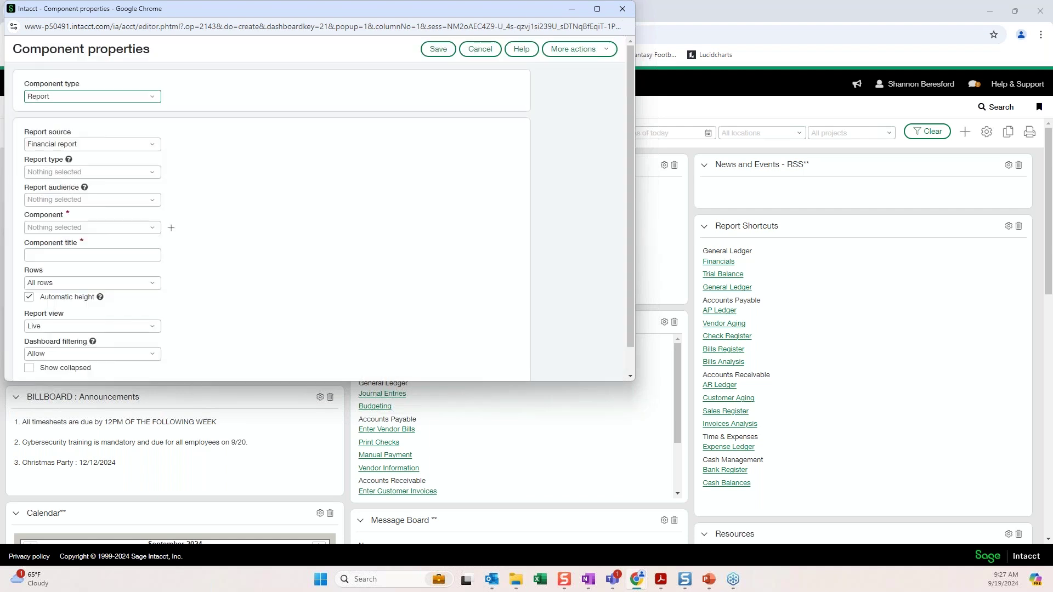
{"action": "left_click", "coordinate": [142, 96]}
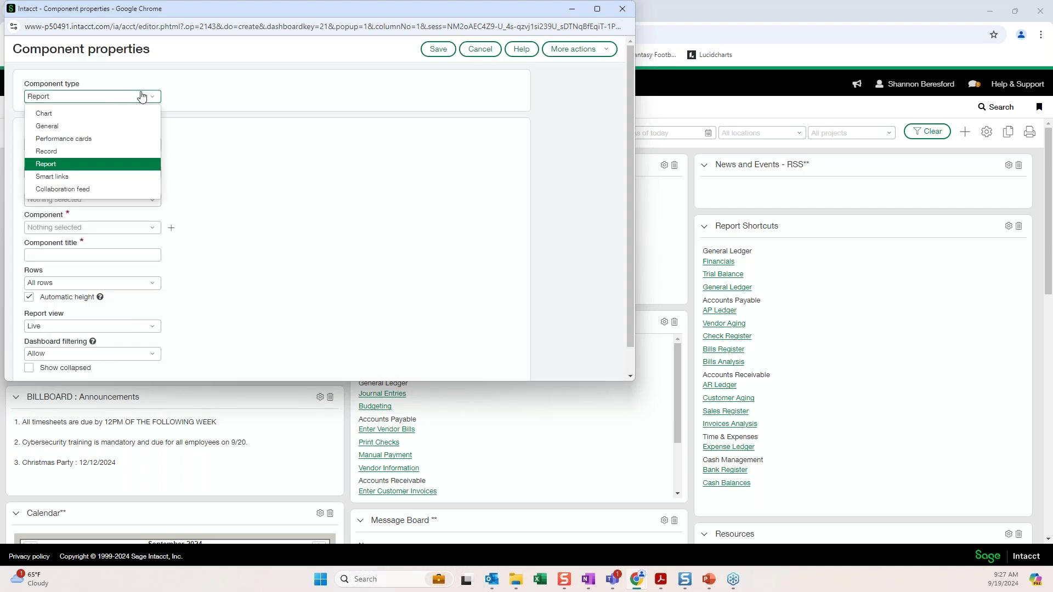
{"action": "left_click", "coordinate": [66, 126]}
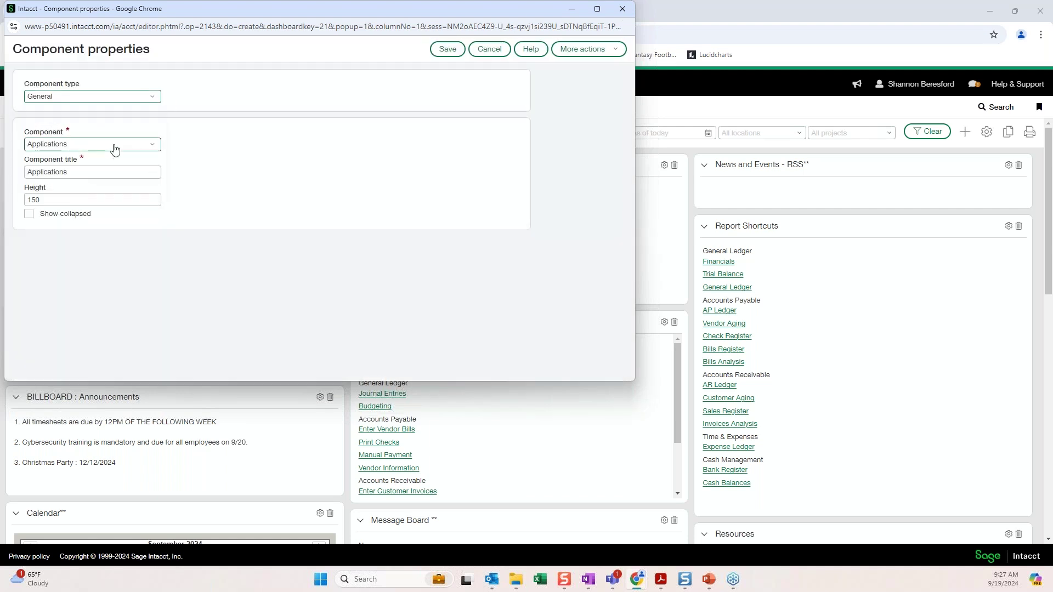
Step: Look over the available General components for the new component and leave the component properties without saving
{"action": "left_click", "coordinate": [114, 147]}
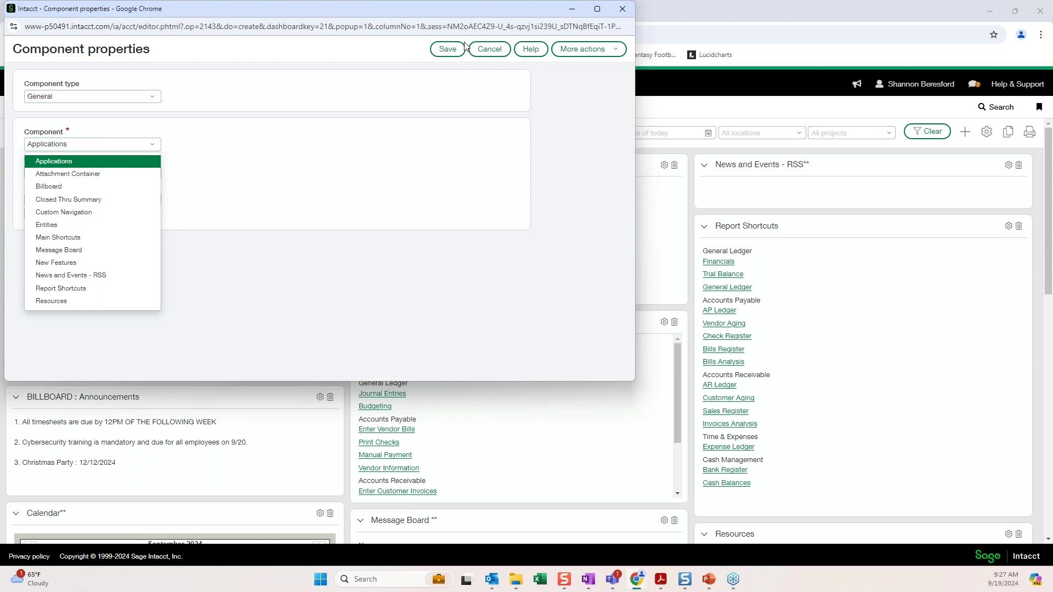
{"action": "left_click", "coordinate": [490, 49]}
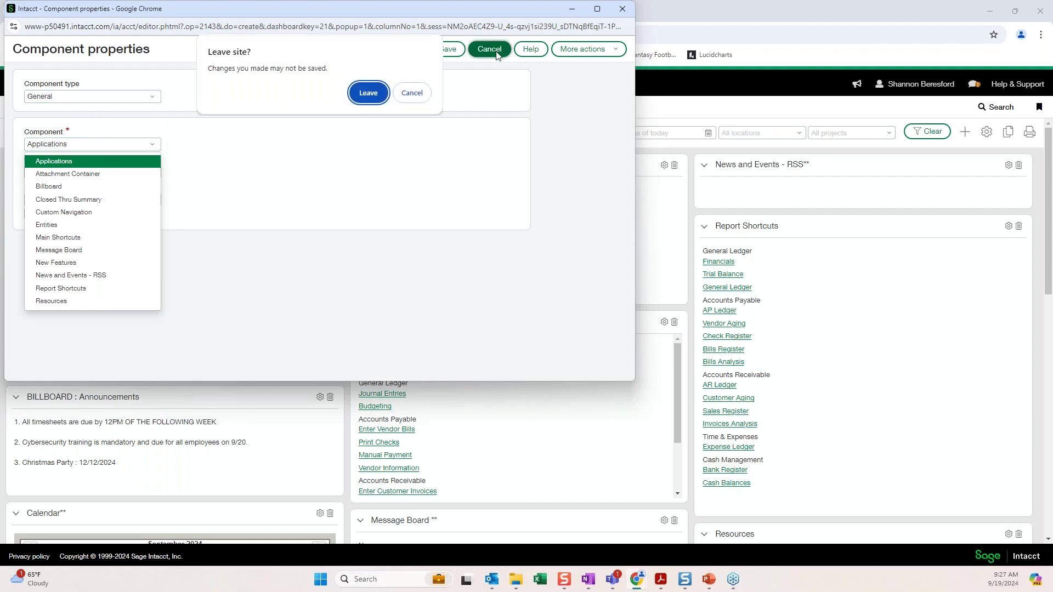
{"action": "left_click", "coordinate": [384, 99]}
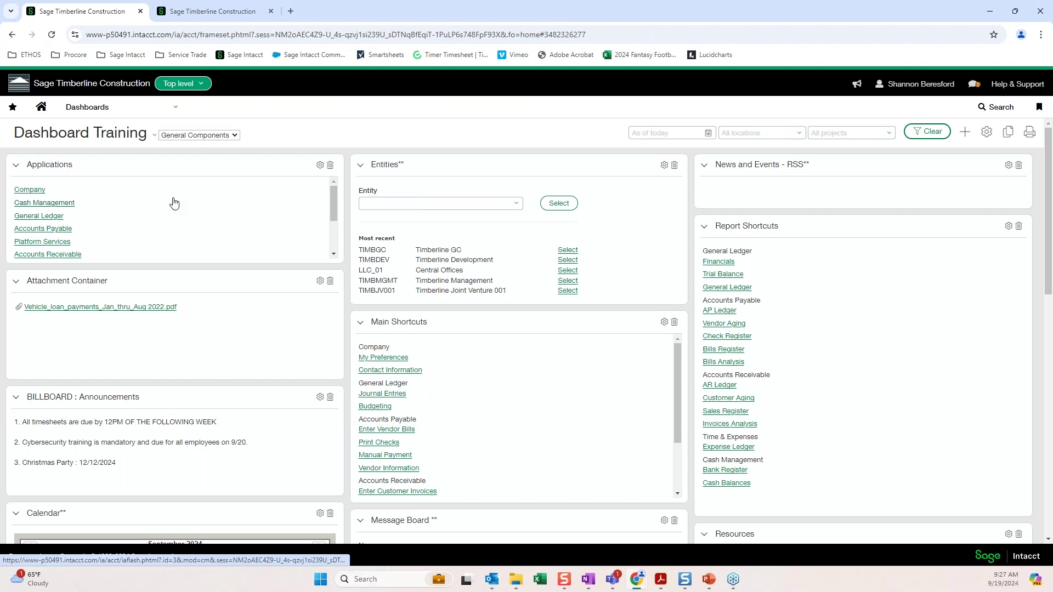
Step: Compare the Applications component with the application navigation list, and examine the Attachment Container and the Announcements billboard
{"action": "left_click", "coordinate": [124, 116]}
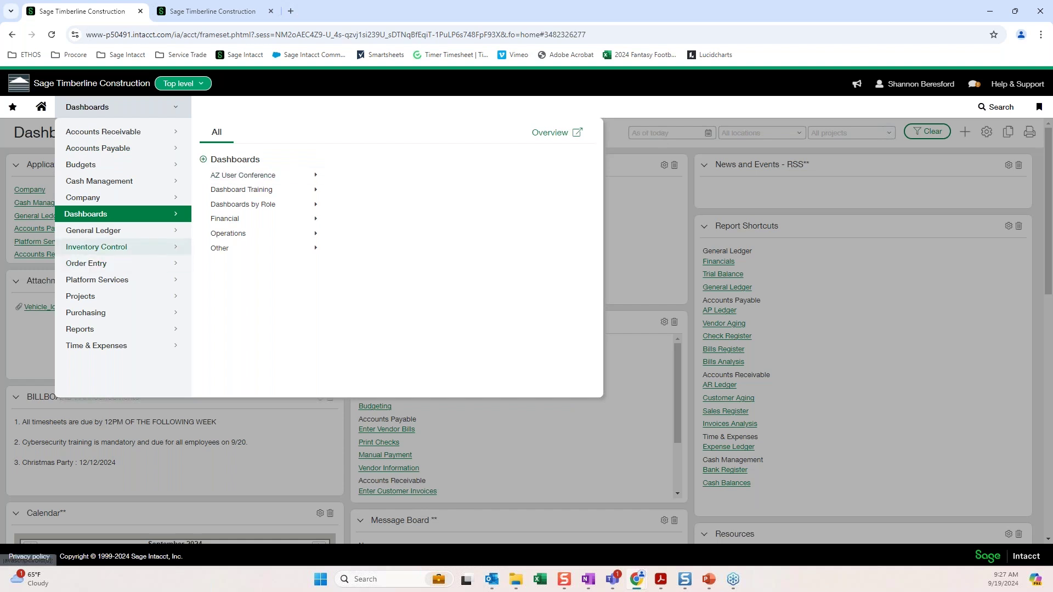
{"action": "left_click", "coordinate": [11, 145]}
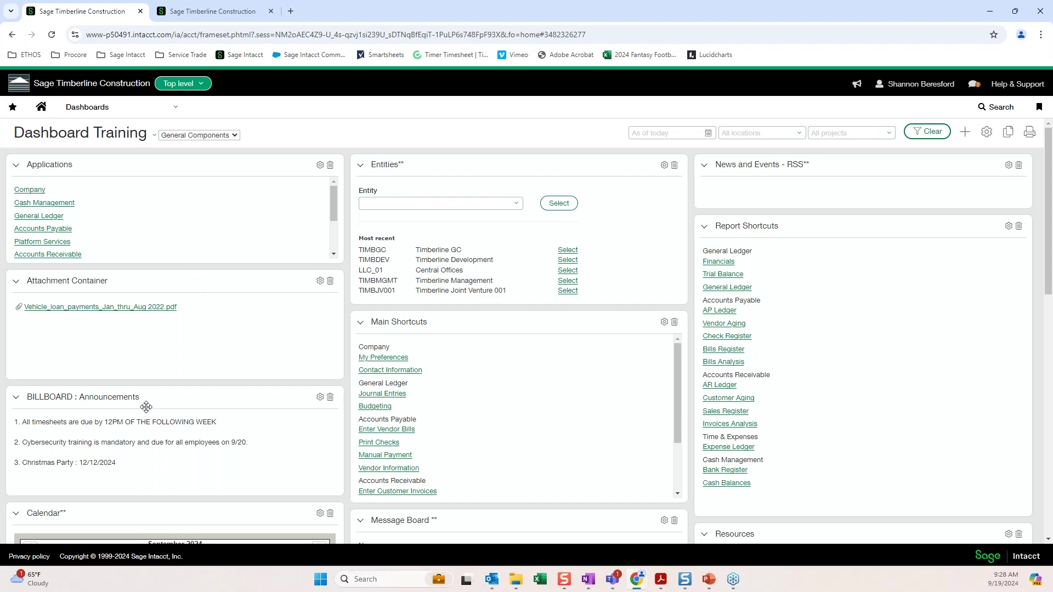
{"action": "scroll", "coordinate": [142, 405], "scroll_direction": "down", "scroll_amount": 2}
{"action": "scroll", "coordinate": [142, 404], "scroll_direction": "down", "scroll_amount": 1}
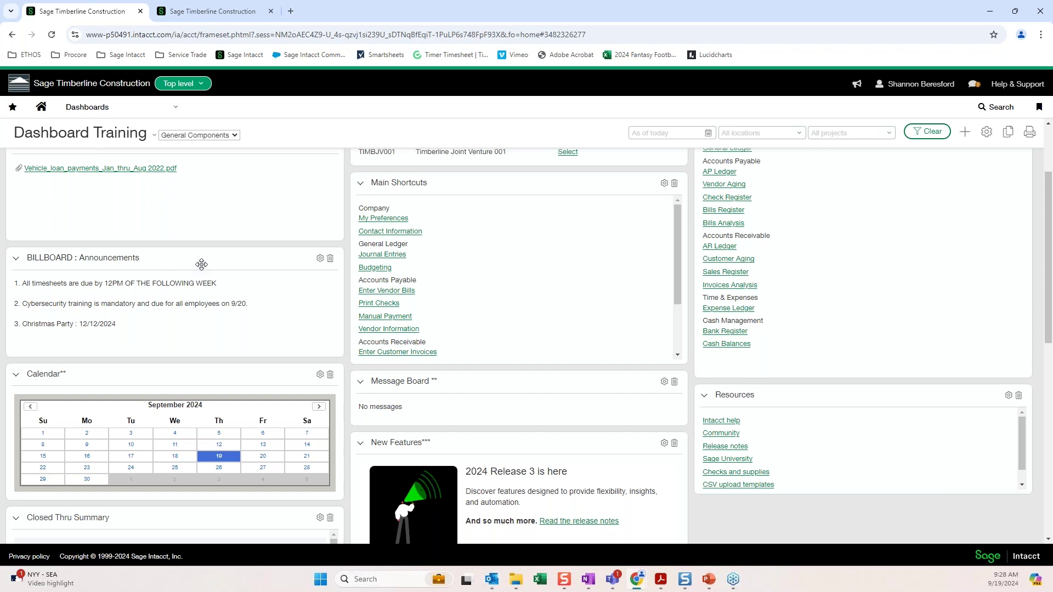
{"action": "scroll", "coordinate": [219, 257], "scroll_direction": "up", "scroll_amount": 3}
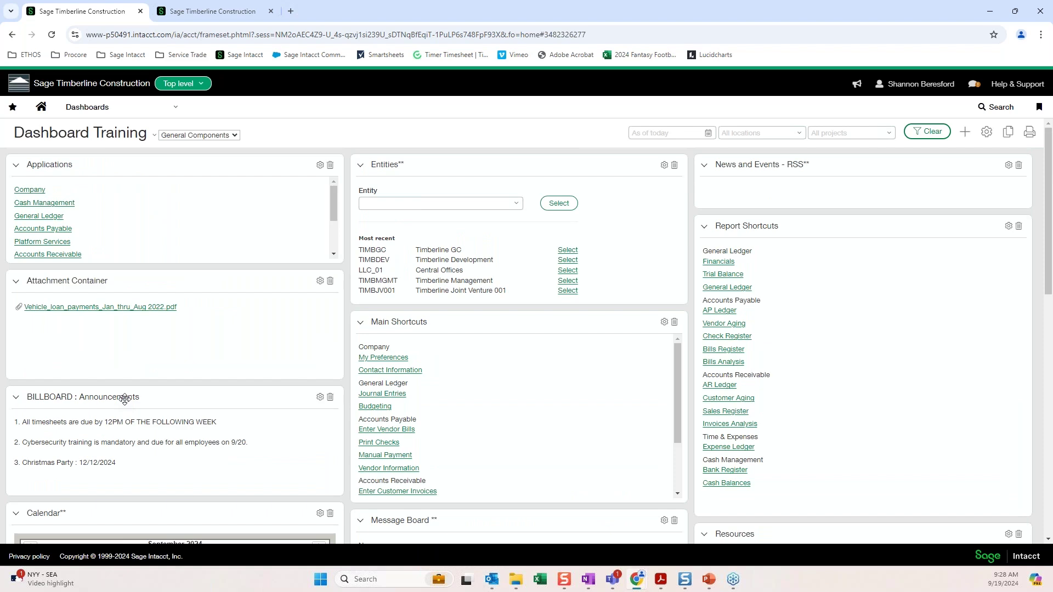
{"action": "scroll", "coordinate": [125, 399], "scroll_direction": "down", "scroll_amount": 2}
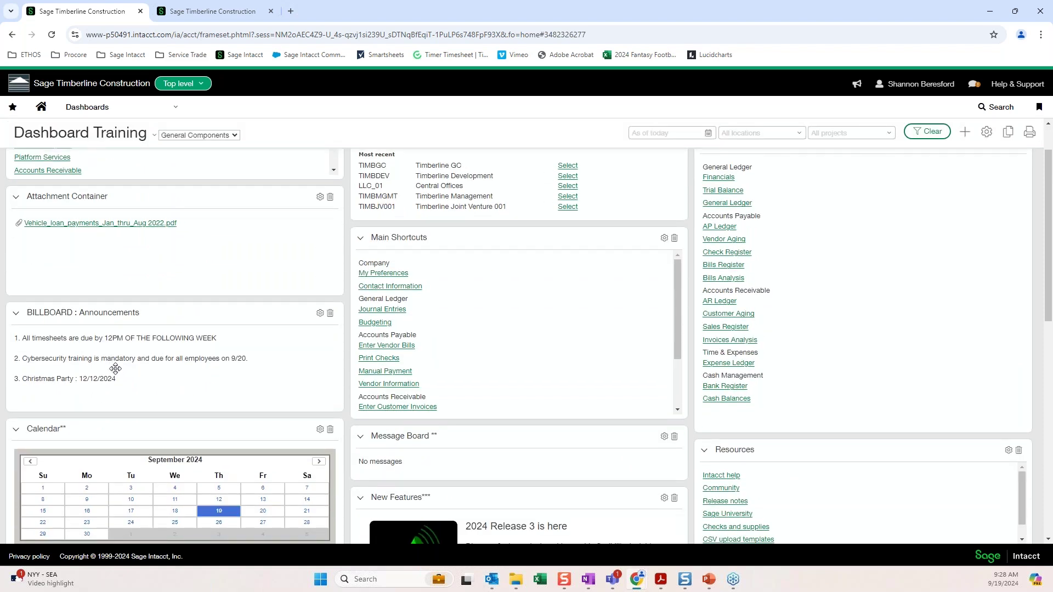
{"action": "scroll", "coordinate": [122, 278], "scroll_direction": "up", "scroll_amount": 2}
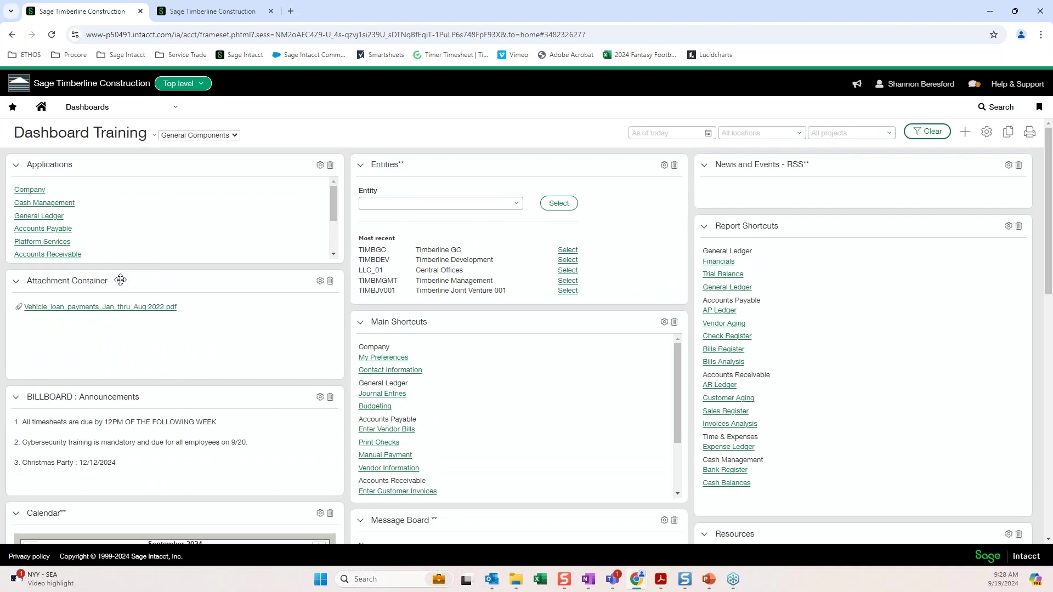
Step: Read through the entity rows of the Closed Thru Summary component, and save the component with Summary view selected
{"action": "scroll", "coordinate": [143, 387], "scroll_direction": "down", "scroll_amount": 4}
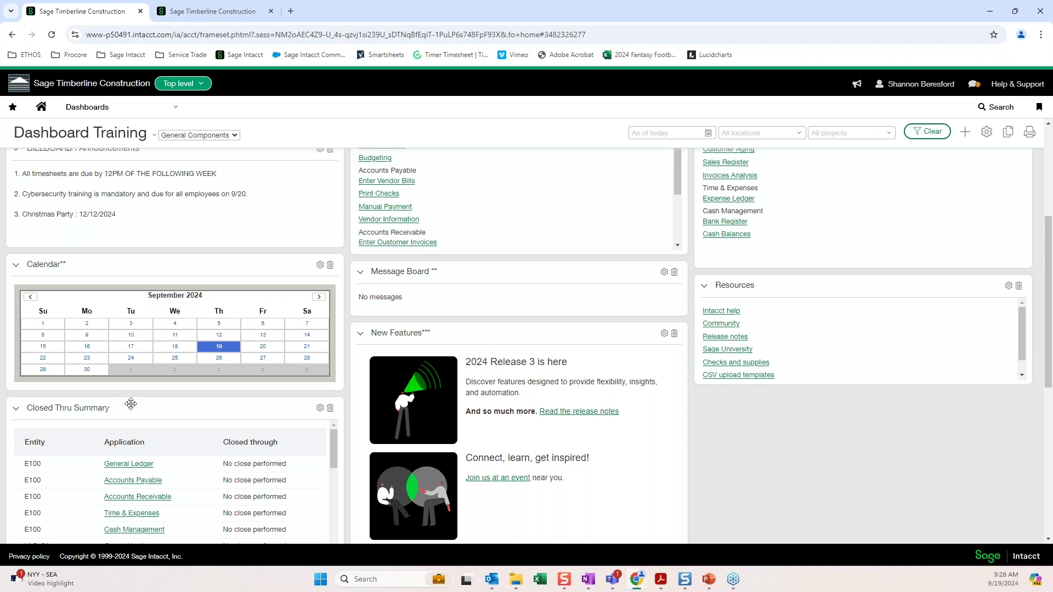
{"action": "scroll", "coordinate": [136, 404], "scroll_direction": "down", "scroll_amount": 1}
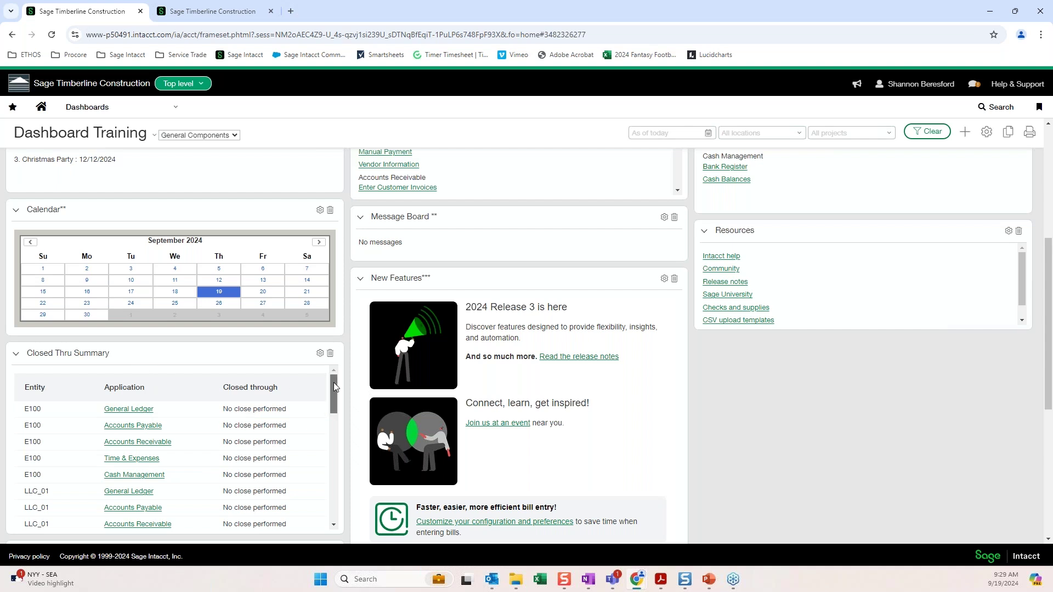
{"action": "left_click_drag", "start_coordinate": [334, 383], "coordinate": [341, 519]}
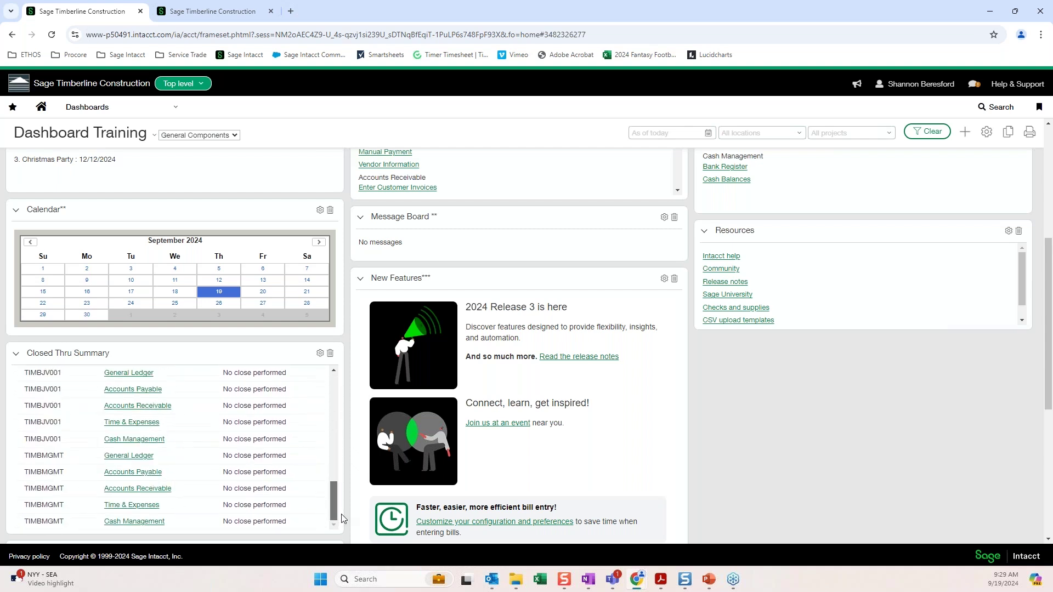
{"action": "left_click", "coordinate": [321, 354]}
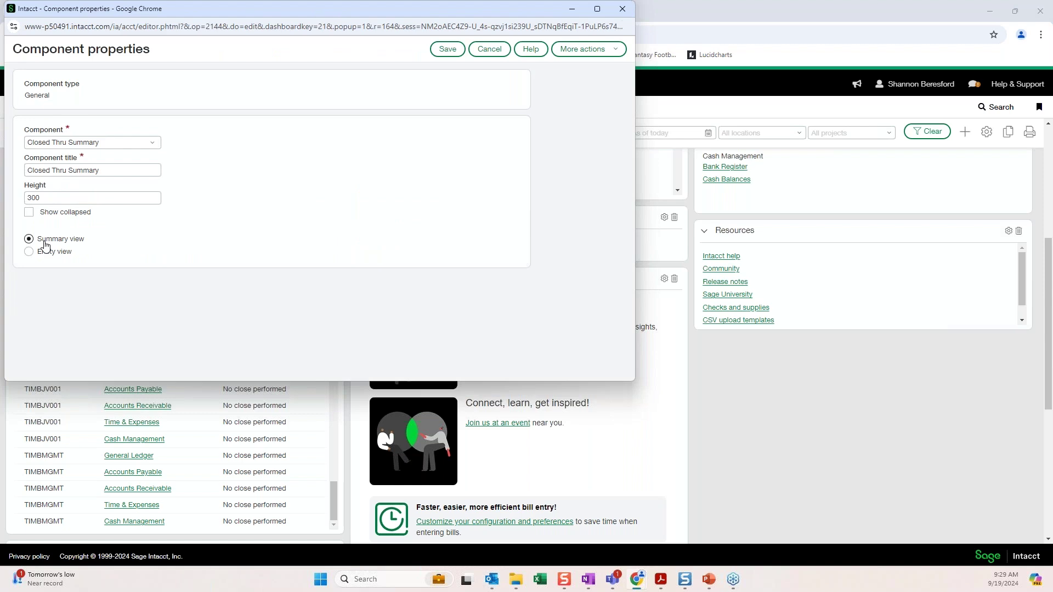
{"action": "left_click", "coordinate": [447, 50]}
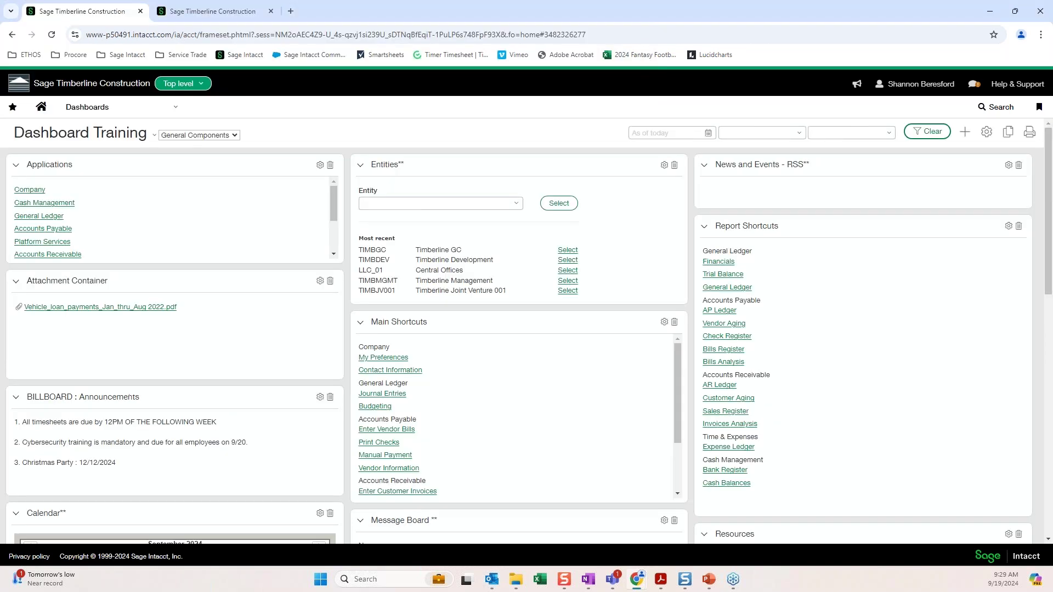
{"action": "scroll", "coordinate": [216, 442], "scroll_direction": "down", "scroll_amount": 6}
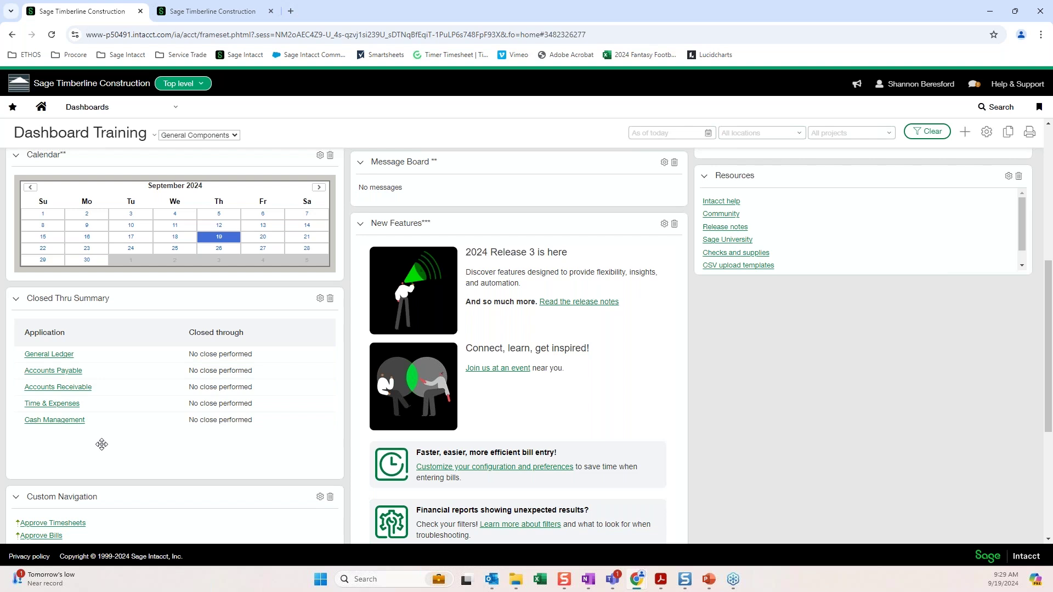
Step: Open the Approve Timesheets and Recurring Transaction Status Report links from the Custom Navigation component, closing each window after viewing it
{"action": "scroll", "coordinate": [102, 444], "scroll_direction": "down", "scroll_amount": 1}
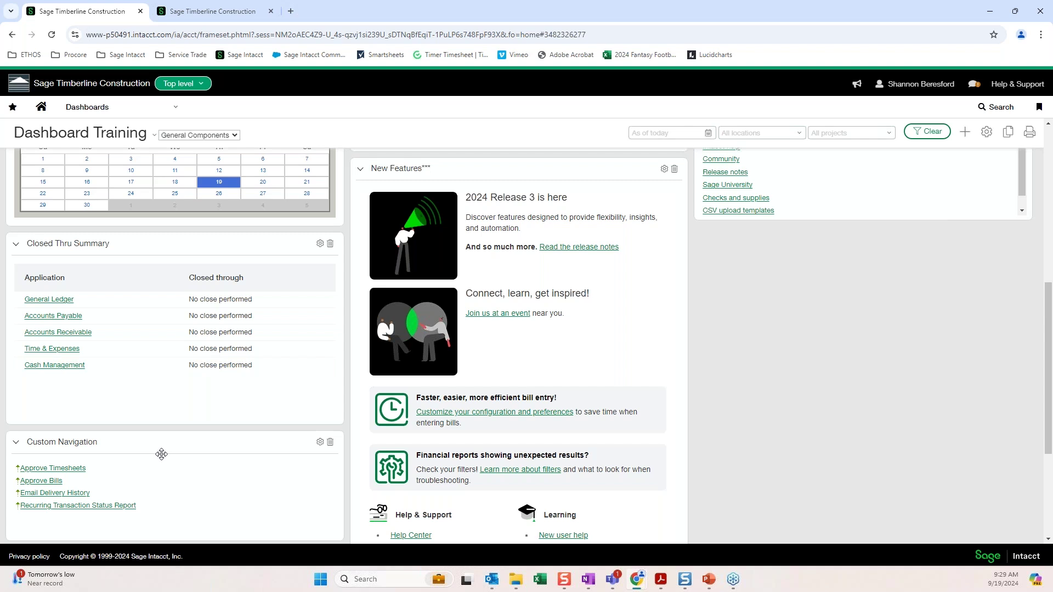
{"action": "left_click", "coordinate": [35, 470]}
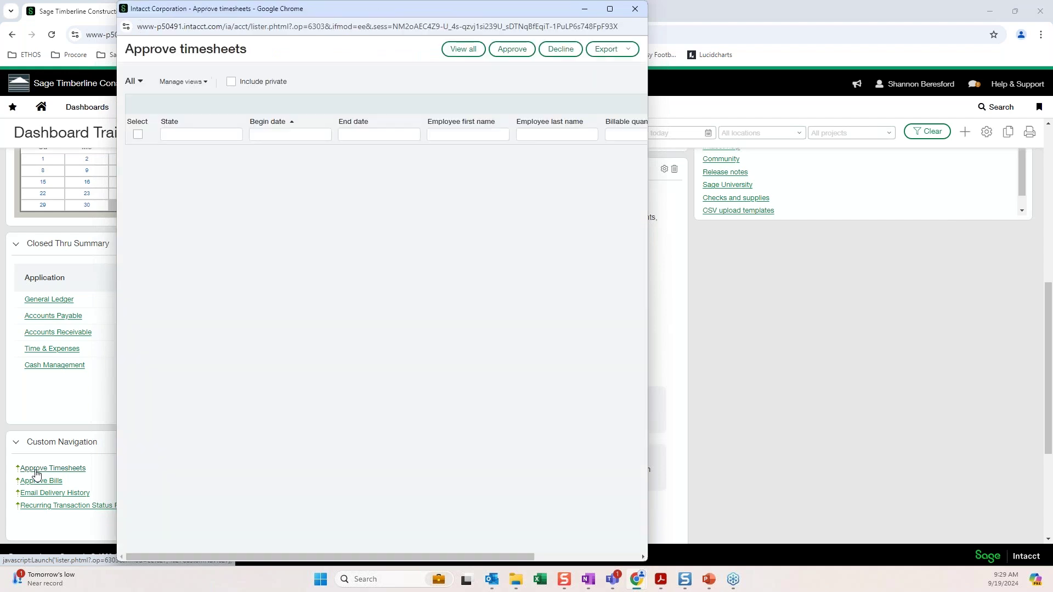
{"action": "left_click", "coordinate": [635, 8]}
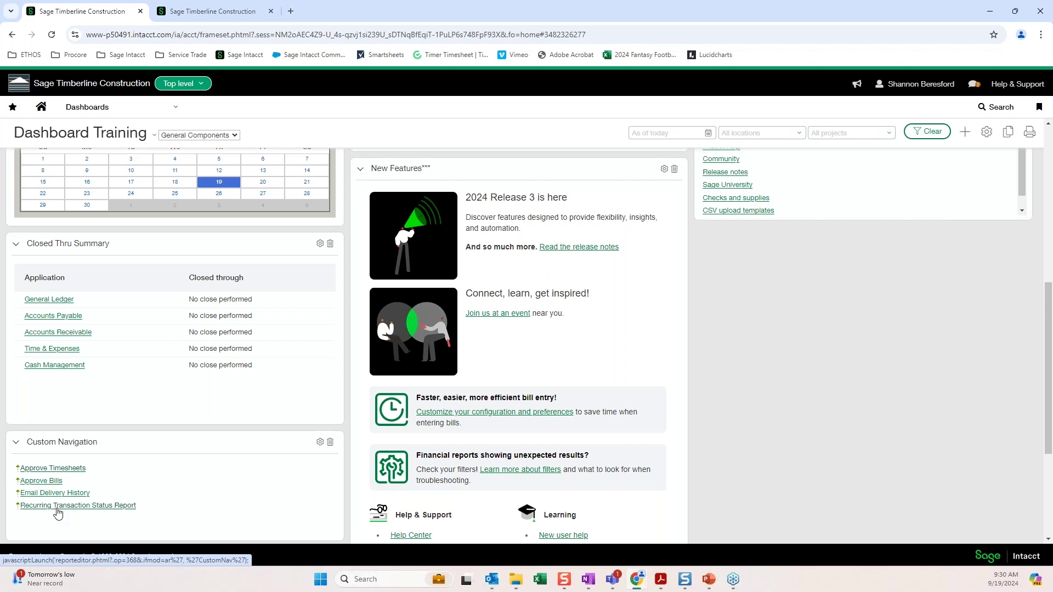
{"action": "left_click", "coordinate": [57, 513]}
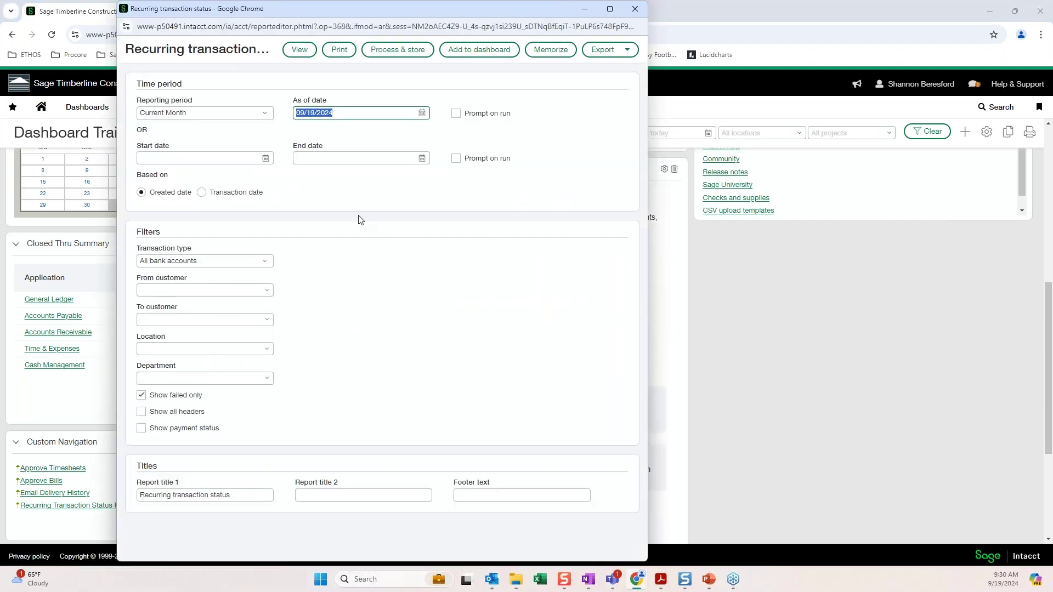
{"action": "left_click", "coordinate": [637, 8]}
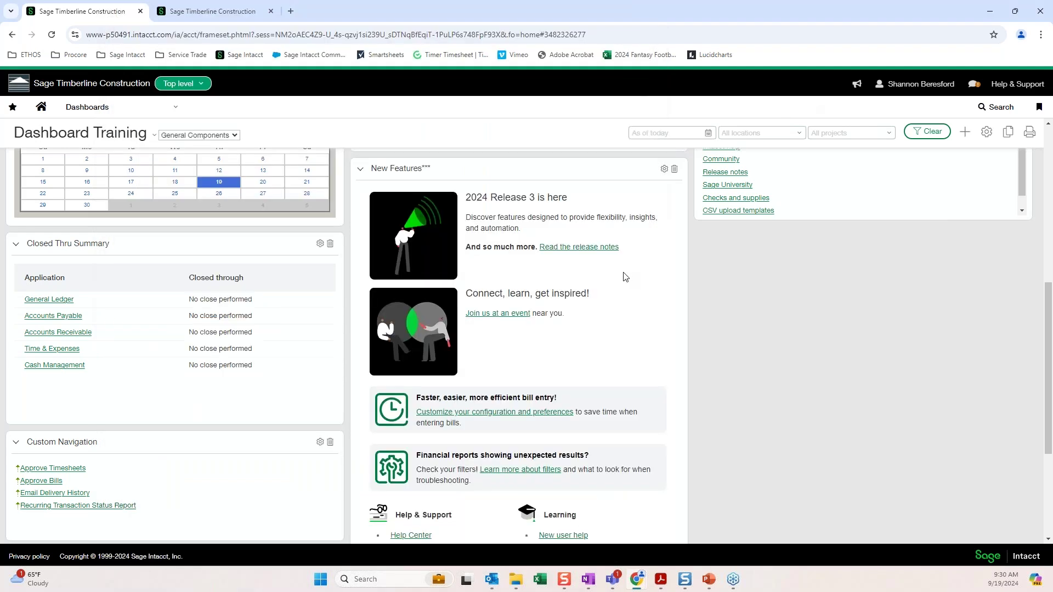
{"action": "scroll", "coordinate": [623, 278], "scroll_direction": "up", "scroll_amount": 7}
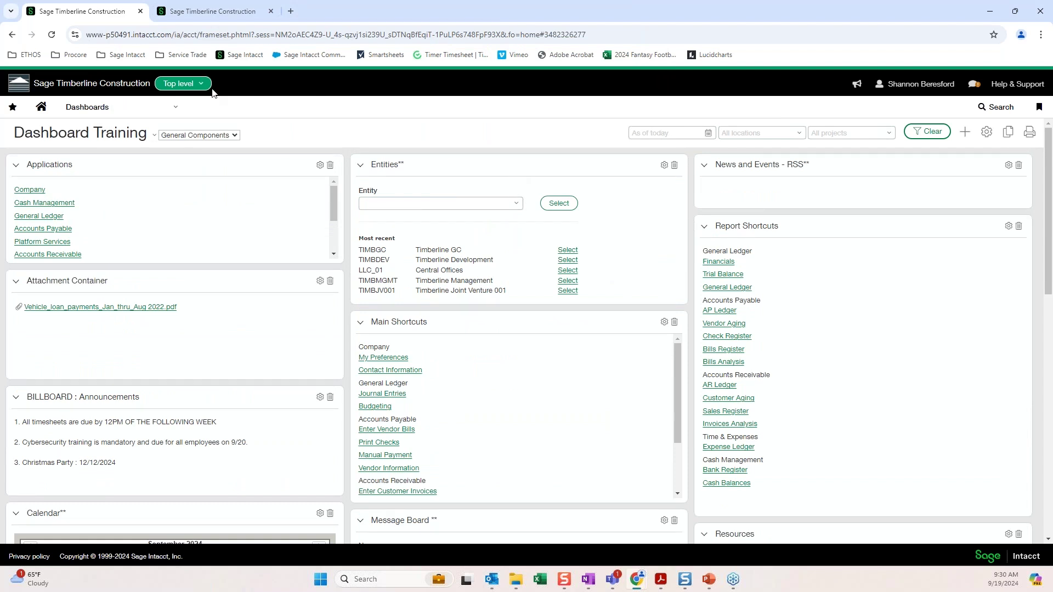
Step: Compare the Entities component with the company's entity list, and read through the links in the Main Shortcuts component
{"action": "left_click", "coordinate": [195, 83]}
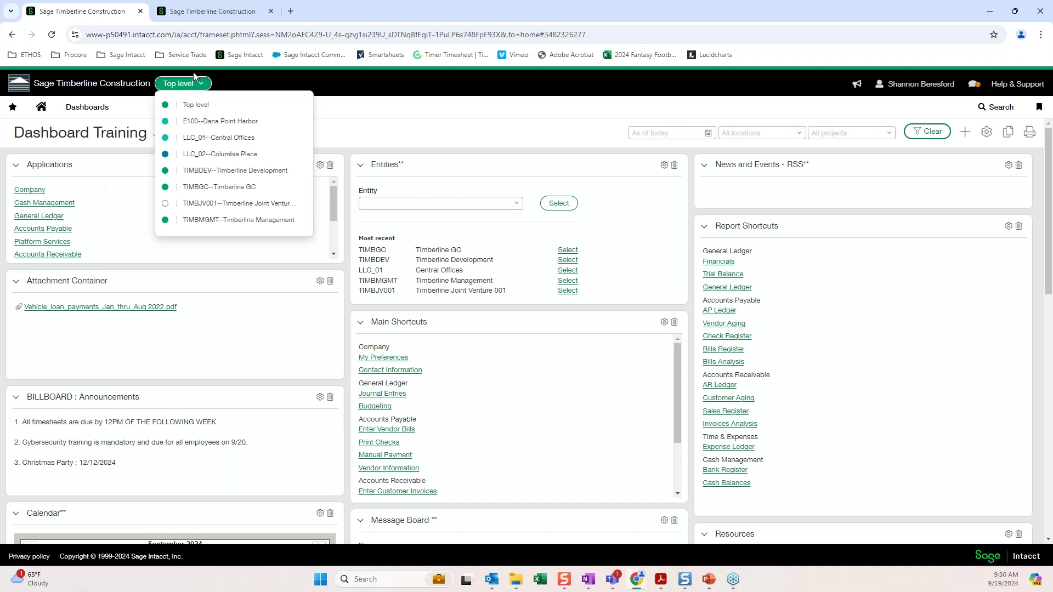
{"action": "left_click", "coordinate": [562, 176]}
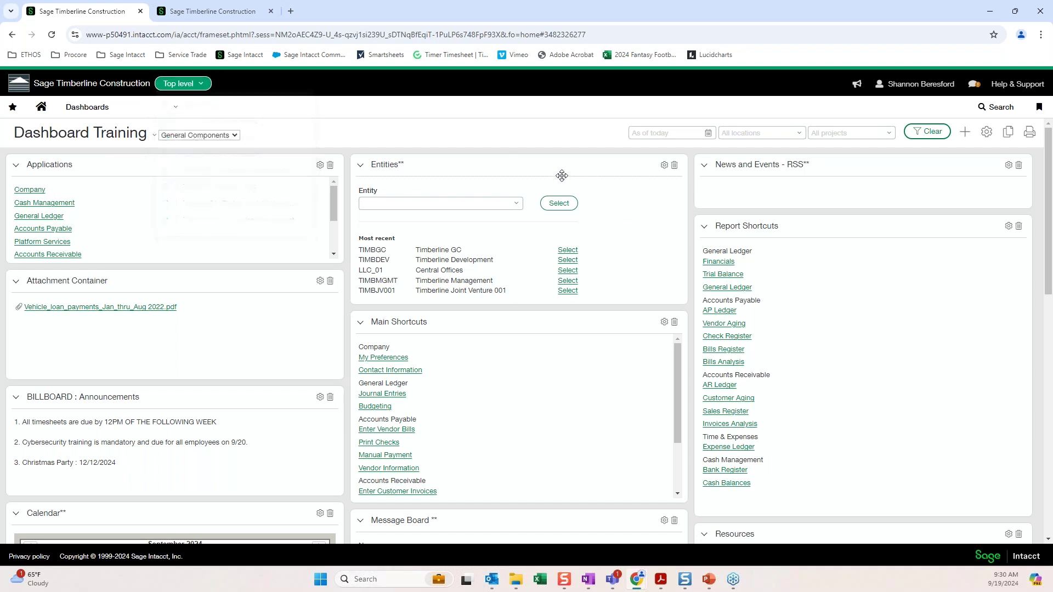
{"action": "scroll", "coordinate": [569, 358], "scroll_direction": "down", "scroll_amount": 1}
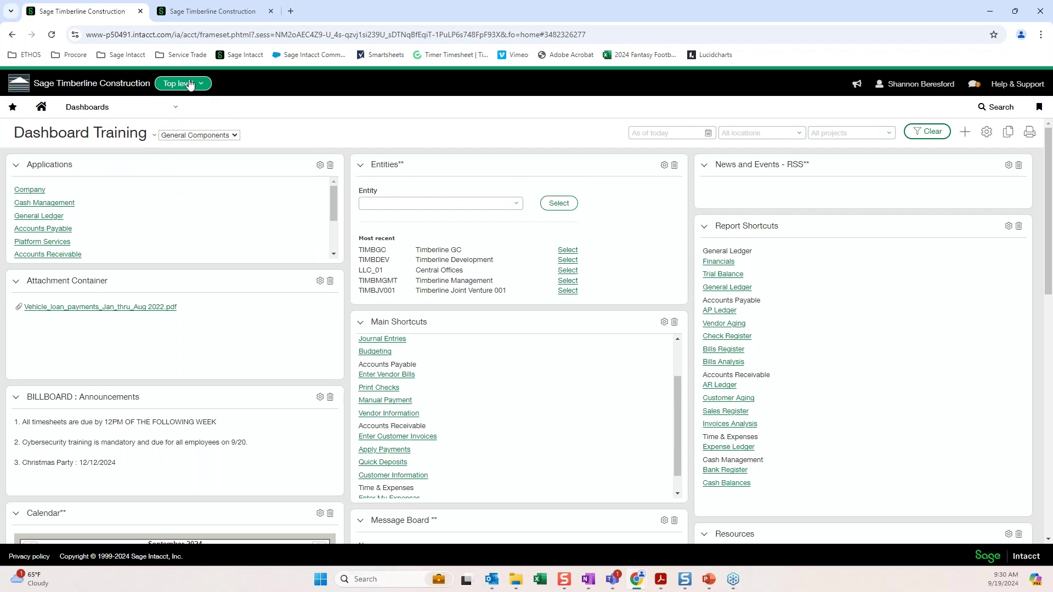
{"action": "scroll", "coordinate": [631, 404], "scroll_direction": "up", "scroll_amount": 1}
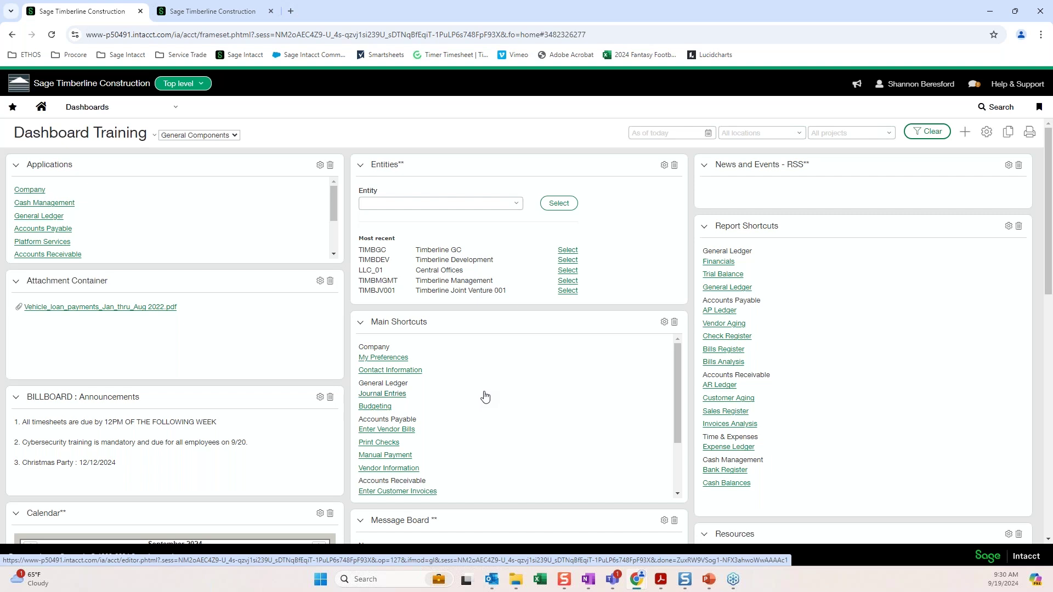
{"action": "scroll", "coordinate": [409, 381], "scroll_direction": "down", "scroll_amount": 2}
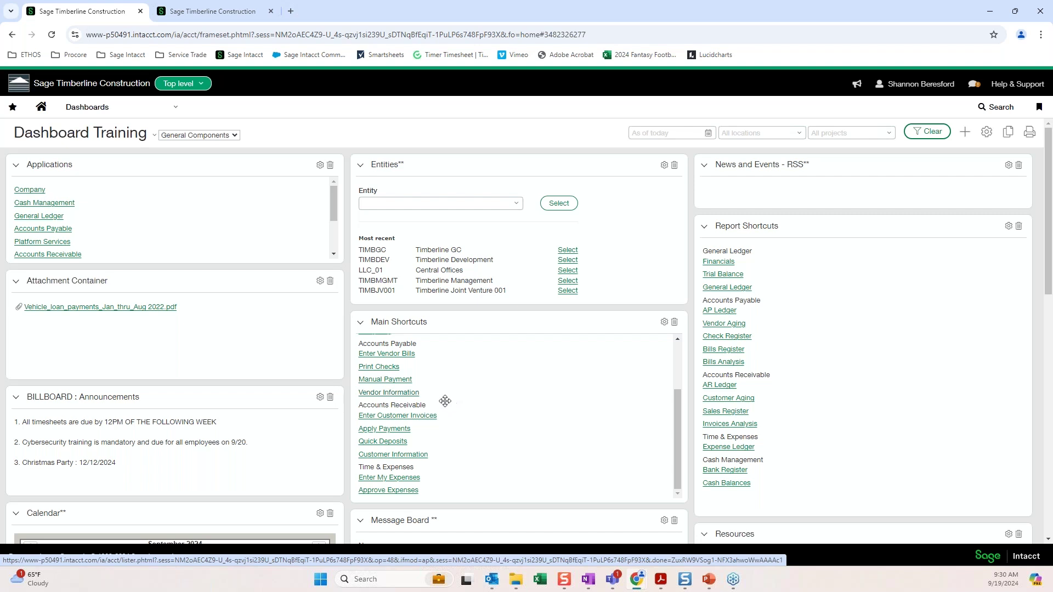
{"action": "scroll", "coordinate": [445, 401], "scroll_direction": "up", "scroll_amount": 1}
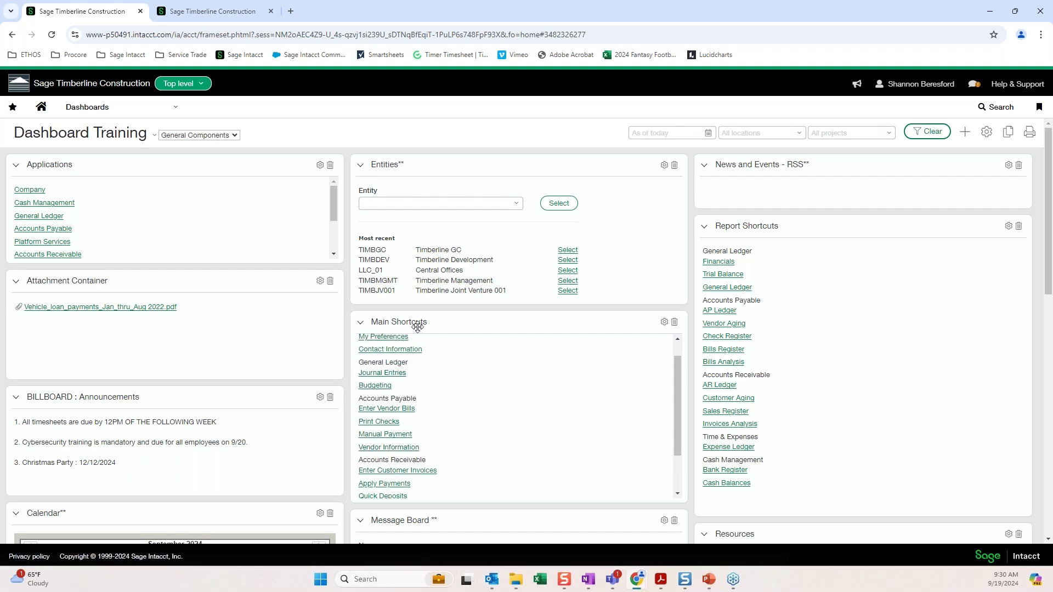
Step: Compare the Main Shortcuts with the Custom Navigation component, and open Print Checks from Main Shortcuts
{"action": "scroll", "coordinate": [168, 390], "scroll_direction": "down", "scroll_amount": 3}
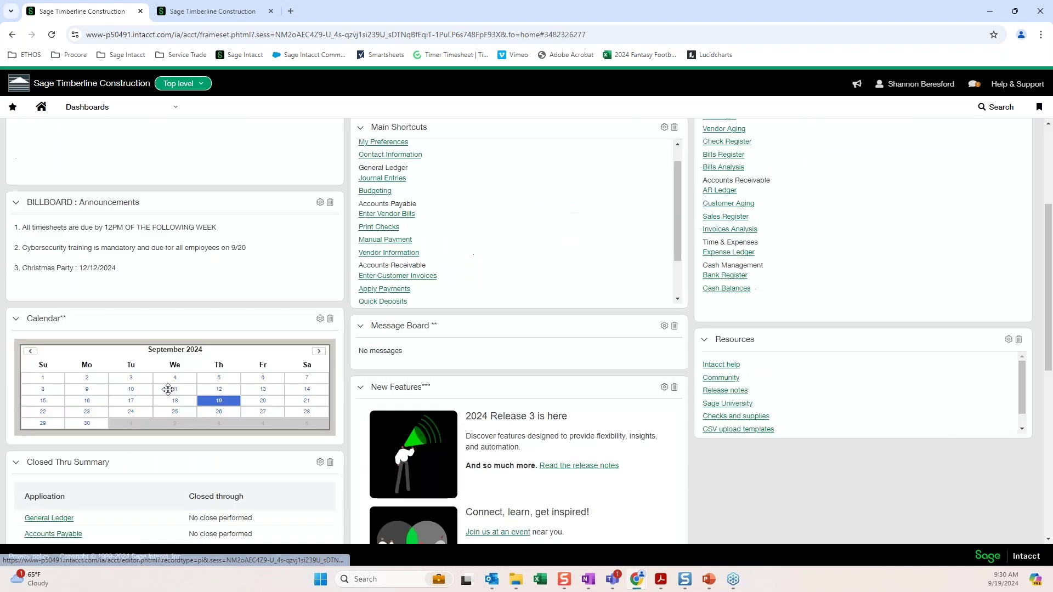
{"action": "scroll", "coordinate": [167, 390], "scroll_direction": "down", "scroll_amount": 2}
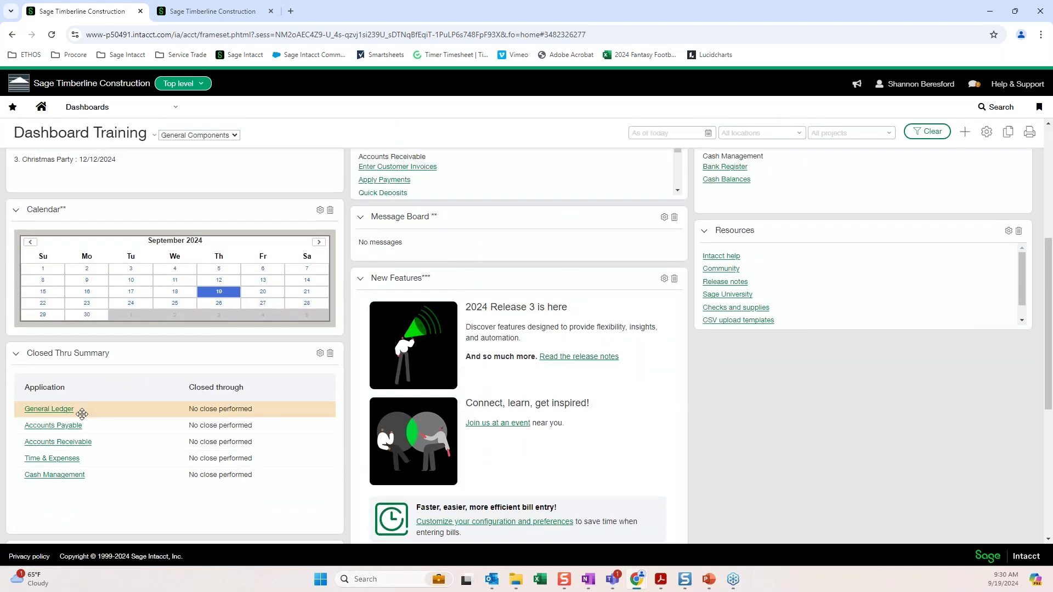
{"action": "scroll", "coordinate": [82, 422], "scroll_direction": "down", "scroll_amount": 3}
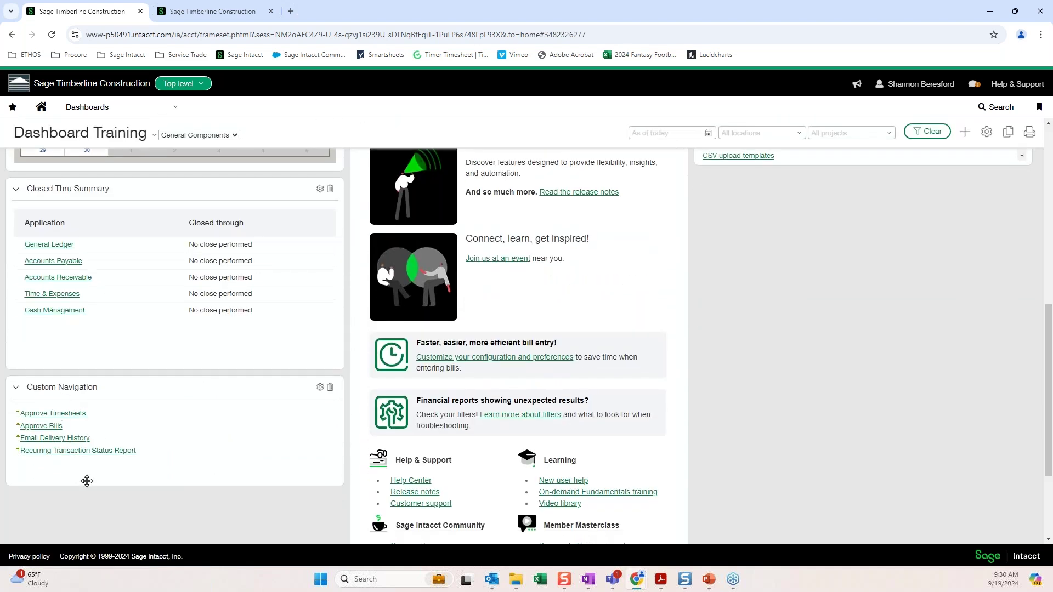
{"action": "scroll", "coordinate": [609, 414], "scroll_direction": "up", "scroll_amount": 6}
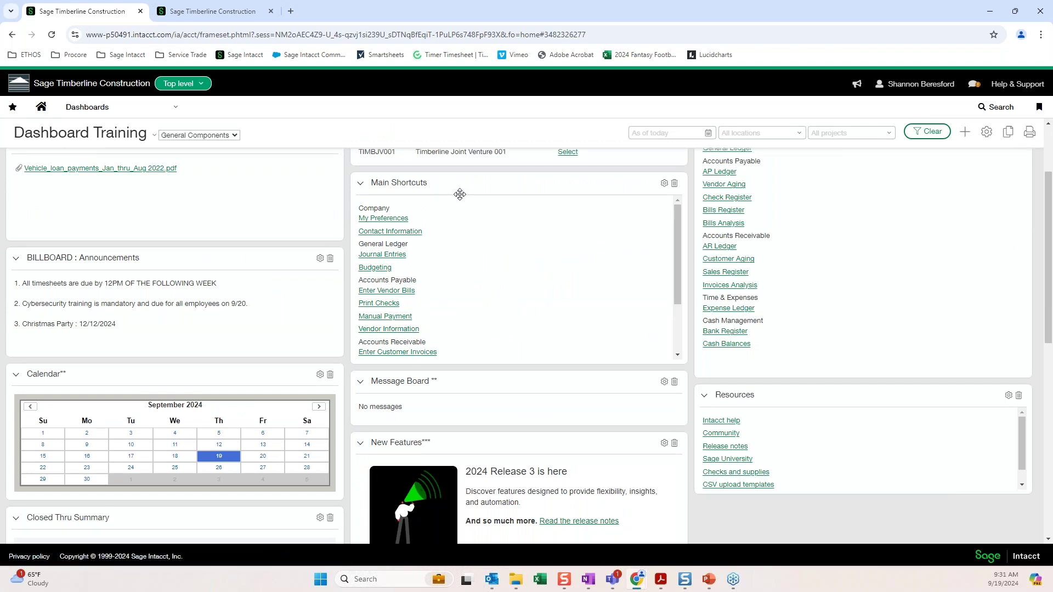
{"action": "left_click", "coordinate": [383, 303]}
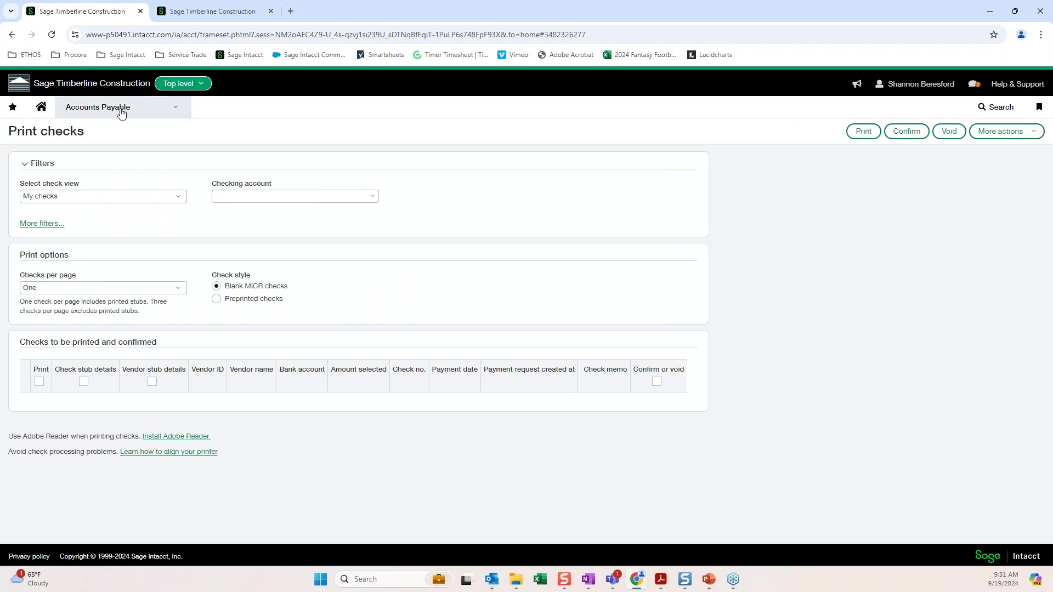
Step: Return to the General Components dashboard under Dashboard Training and look through the Main Shortcuts links again
{"action": "left_click", "coordinate": [91, 107]}
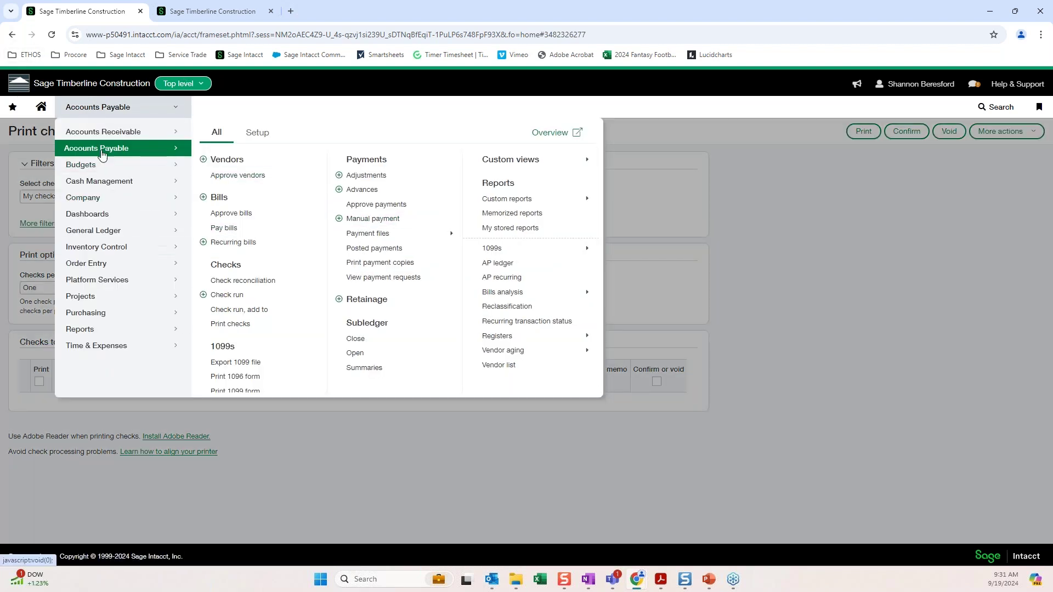
{"action": "mouse_move", "coordinate": [138, 217]}
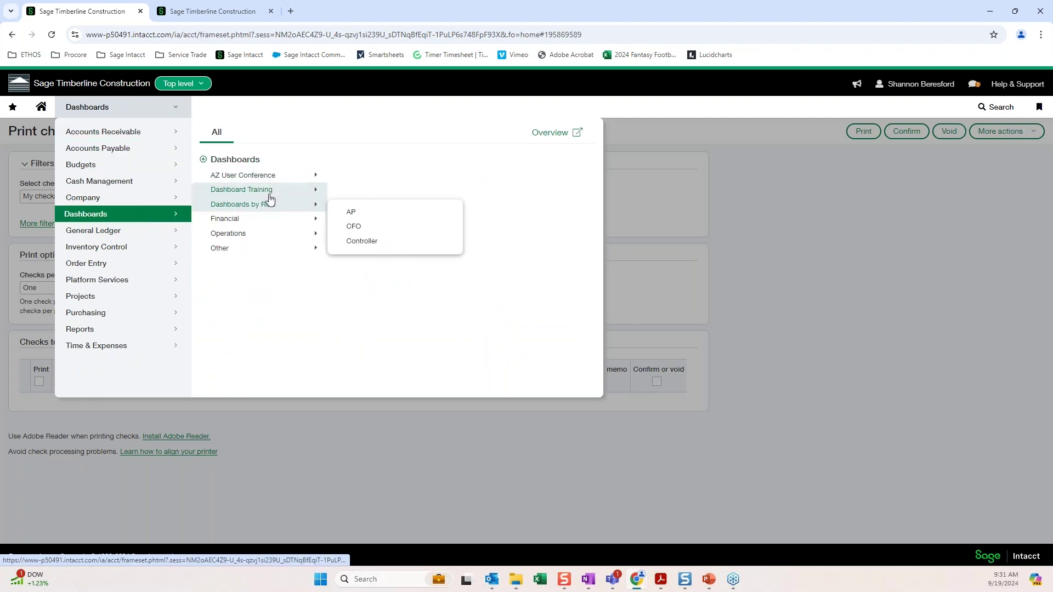
{"action": "mouse_move", "coordinate": [271, 190]}
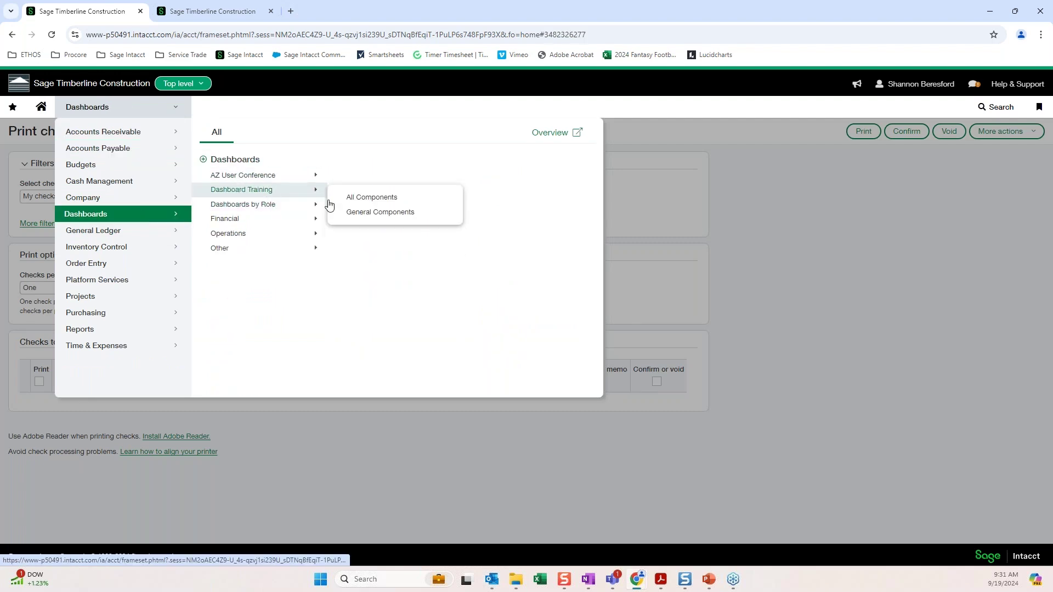
{"action": "left_click", "coordinate": [363, 215]}
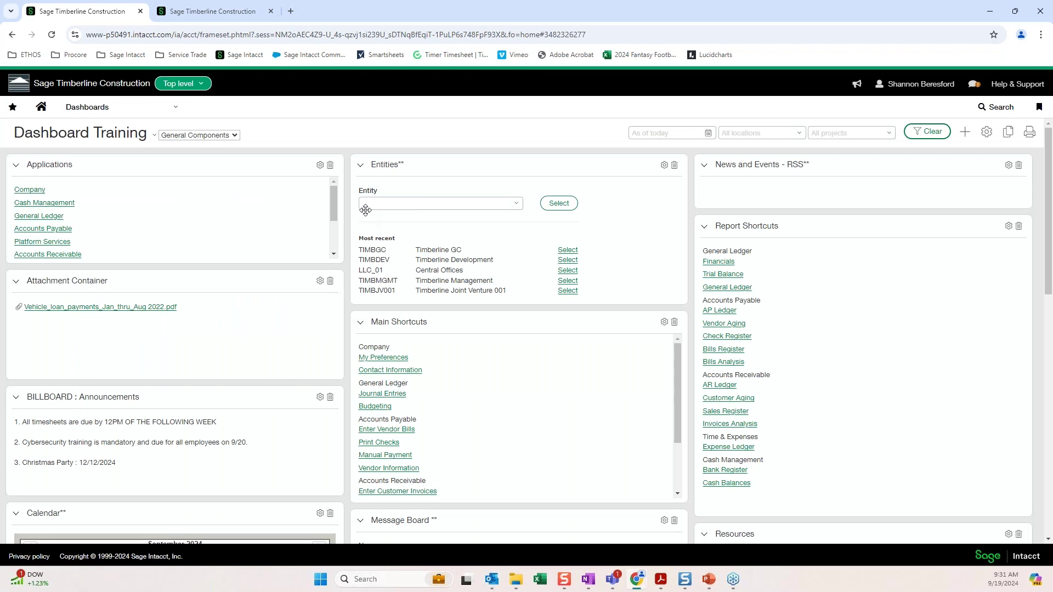
{"action": "scroll", "coordinate": [439, 285], "scroll_direction": "down", "scroll_amount": 2}
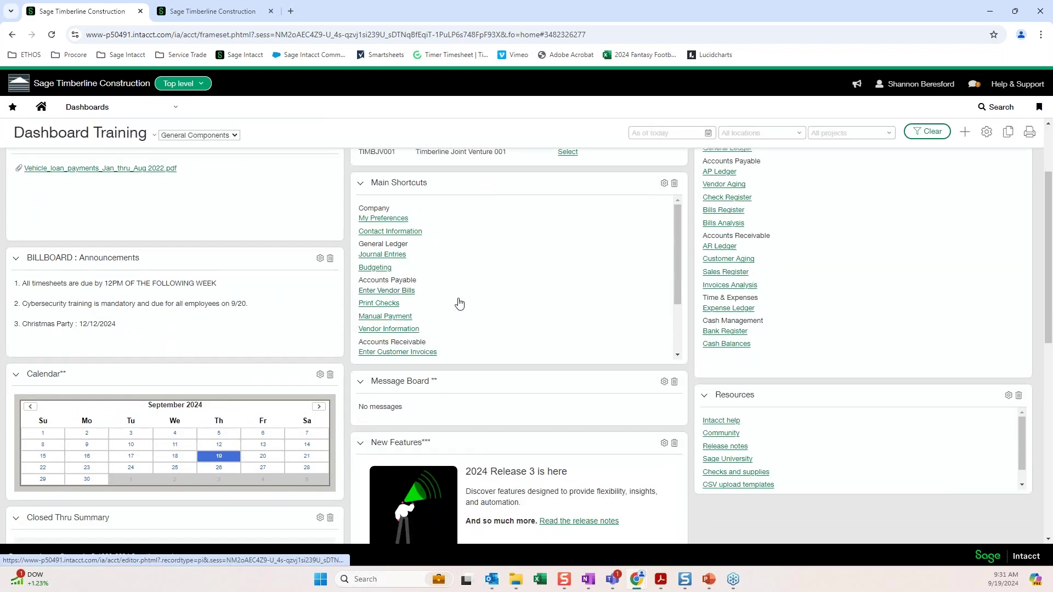
{"action": "scroll", "coordinate": [458, 304], "scroll_direction": "down", "scroll_amount": 1}
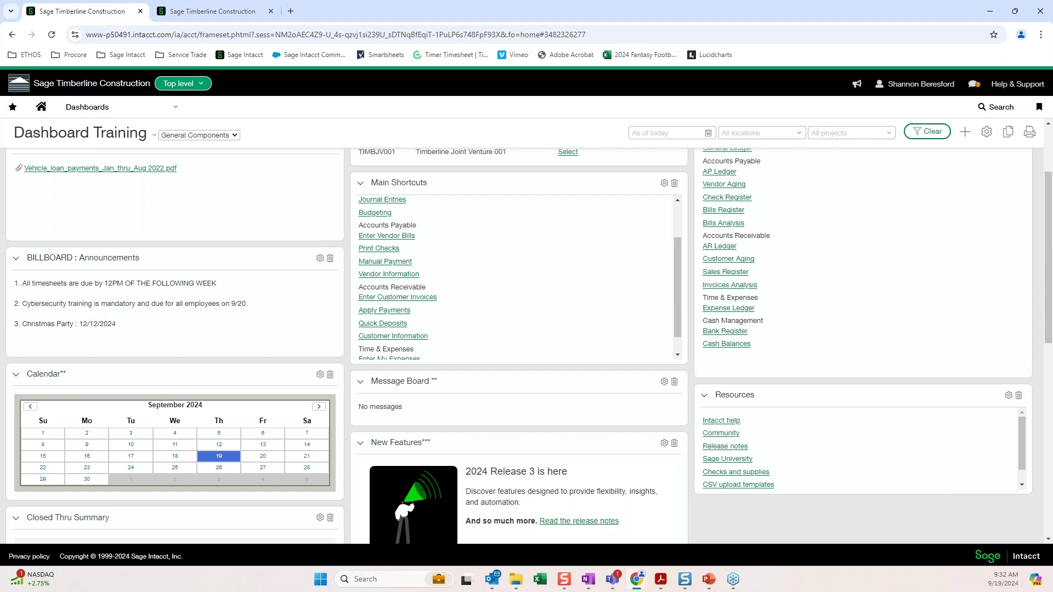
Step: Open the list of all dashboards and go to the Dashboards library
{"action": "left_click", "coordinate": [141, 112]}
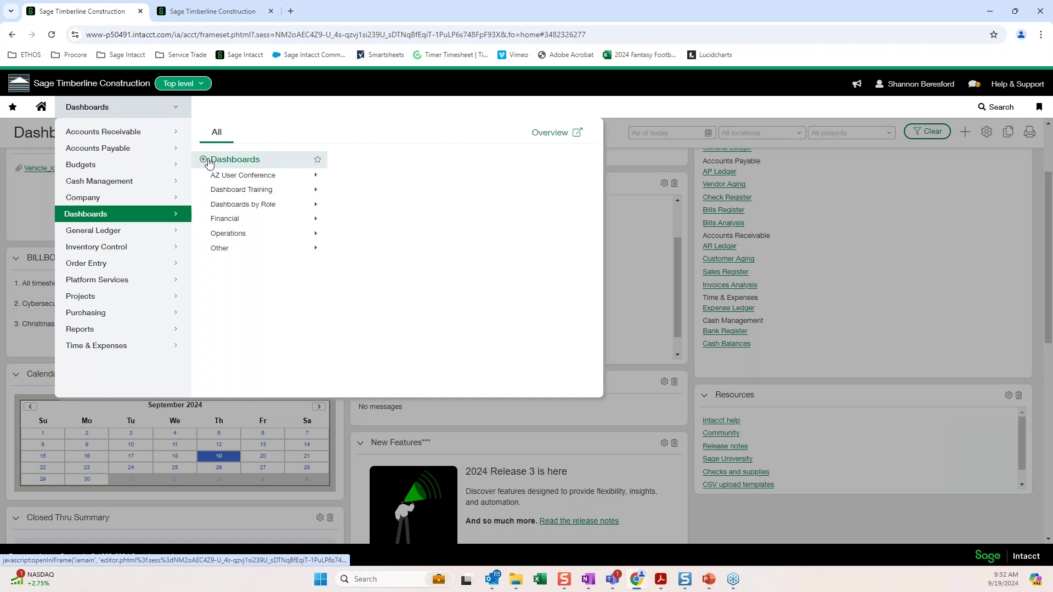
{"action": "left_click", "coordinate": [240, 162]}
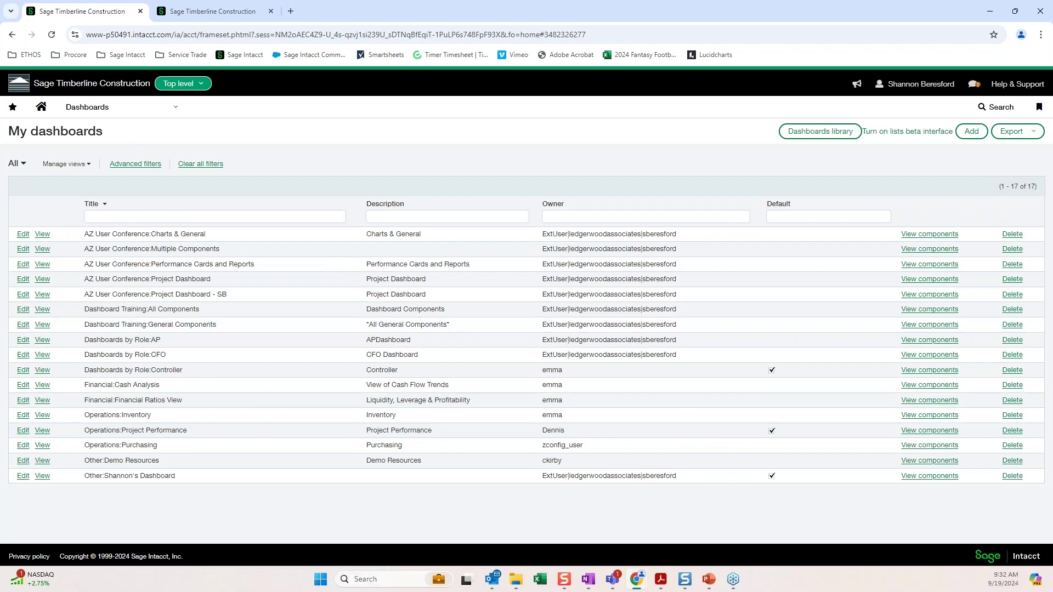
{"action": "left_click", "coordinate": [800, 136]}
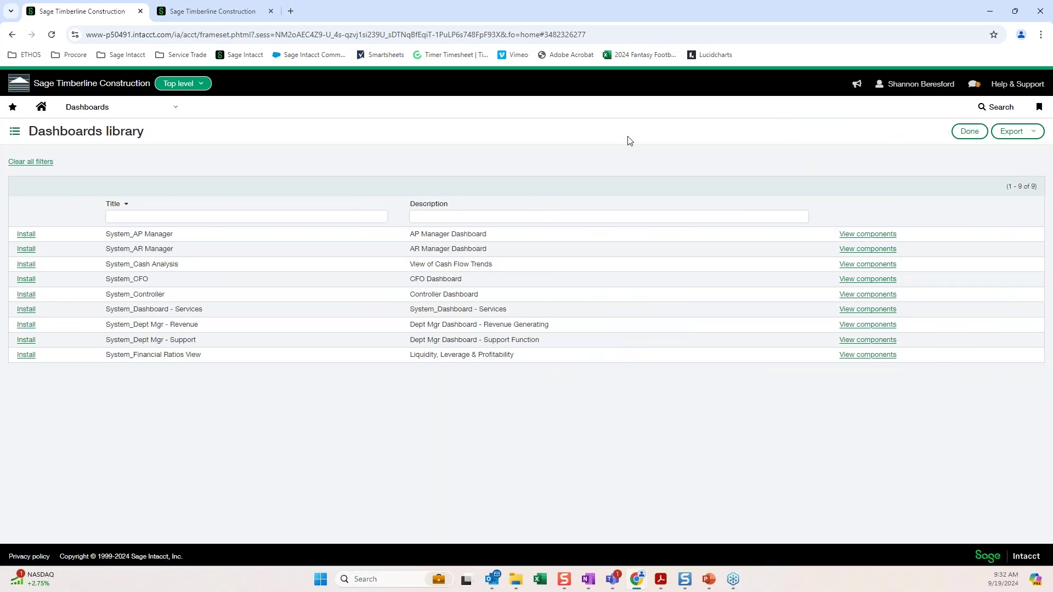
Step: Install the System_Dashboard - Services and System_Dept Mgr - Support dashboards from the library
{"action": "left_click", "coordinate": [22, 315]}
{"action": "left_click", "coordinate": [586, 373]}
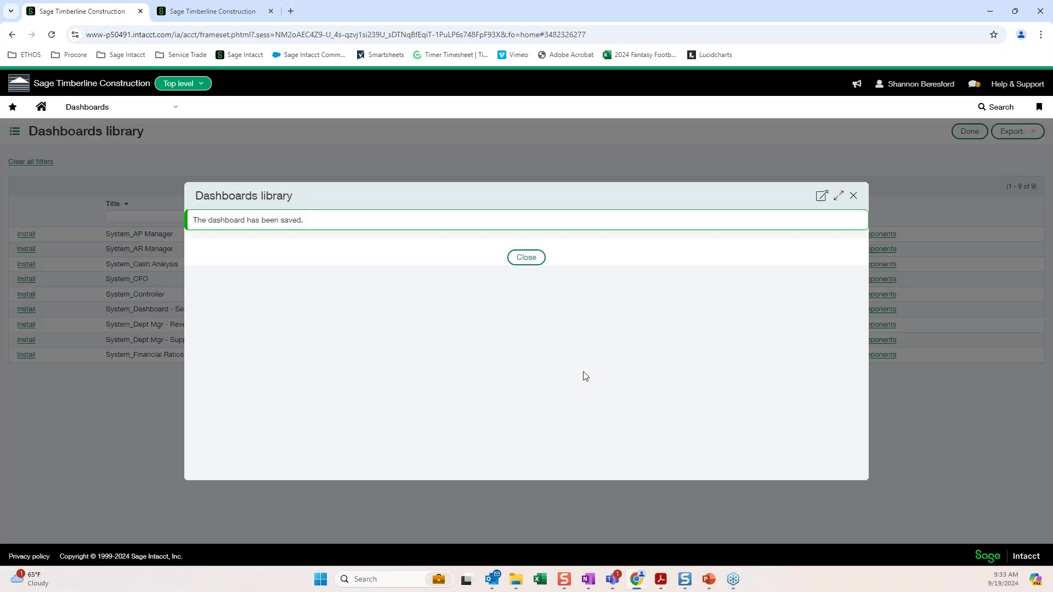
{"action": "left_click", "coordinate": [527, 259]}
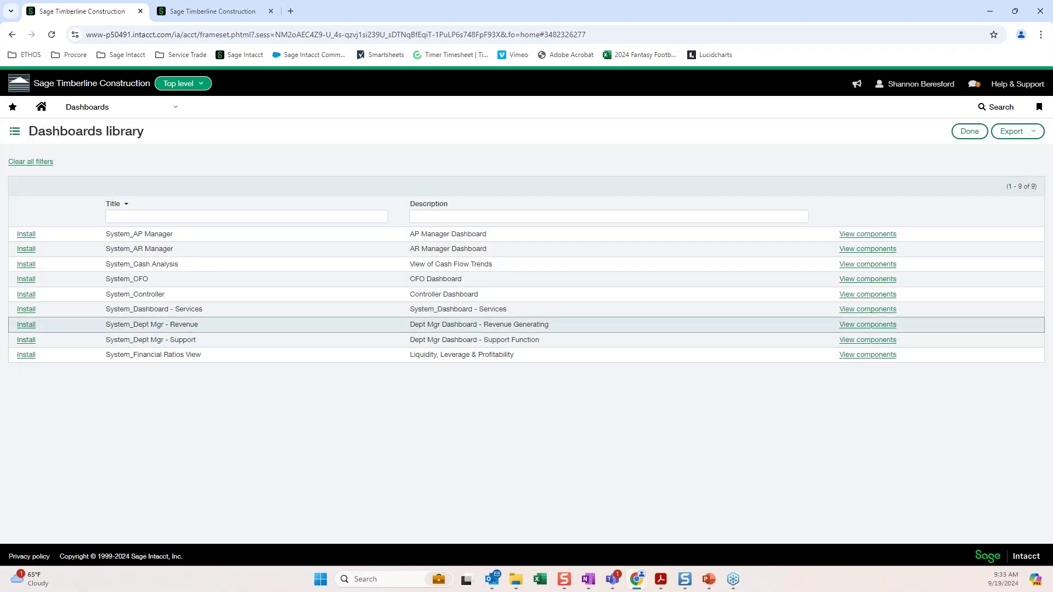
{"action": "left_click", "coordinate": [24, 341]}
{"action": "left_click", "coordinate": [574, 379]}
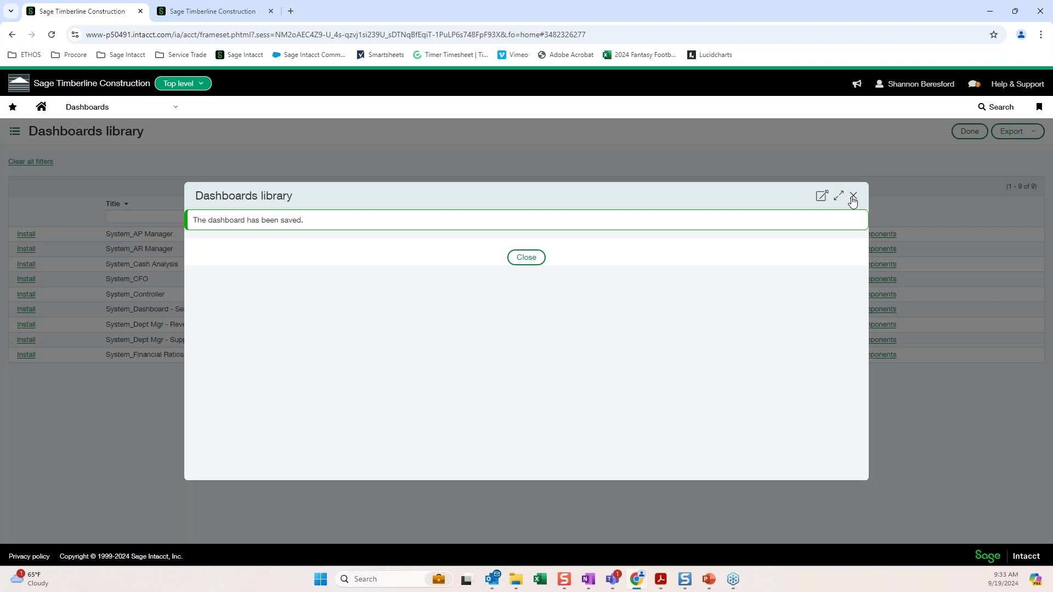
{"action": "left_click", "coordinate": [854, 196]}
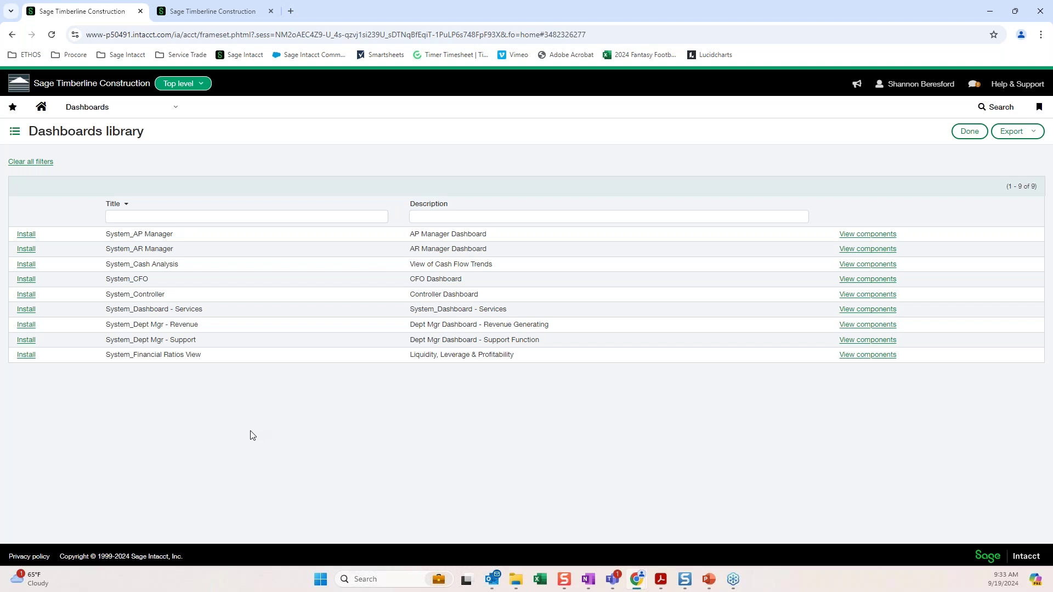
Step: Open the AP dashboard under Dashboards by Role and examine its performance cards, trend charts and AP balances
{"action": "left_click", "coordinate": [146, 113]}
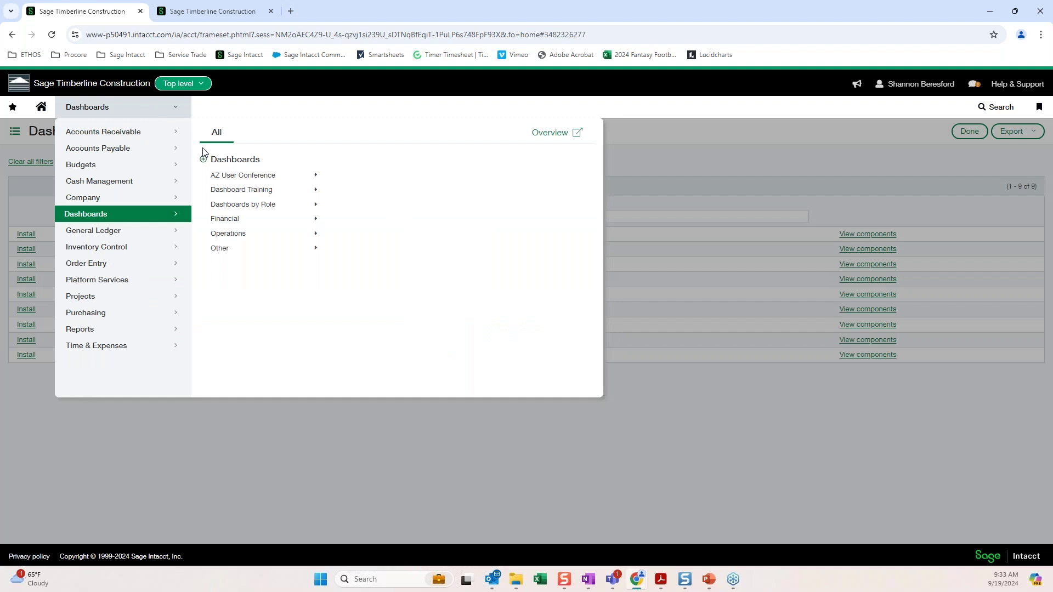
{"action": "mouse_move", "coordinate": [265, 207]}
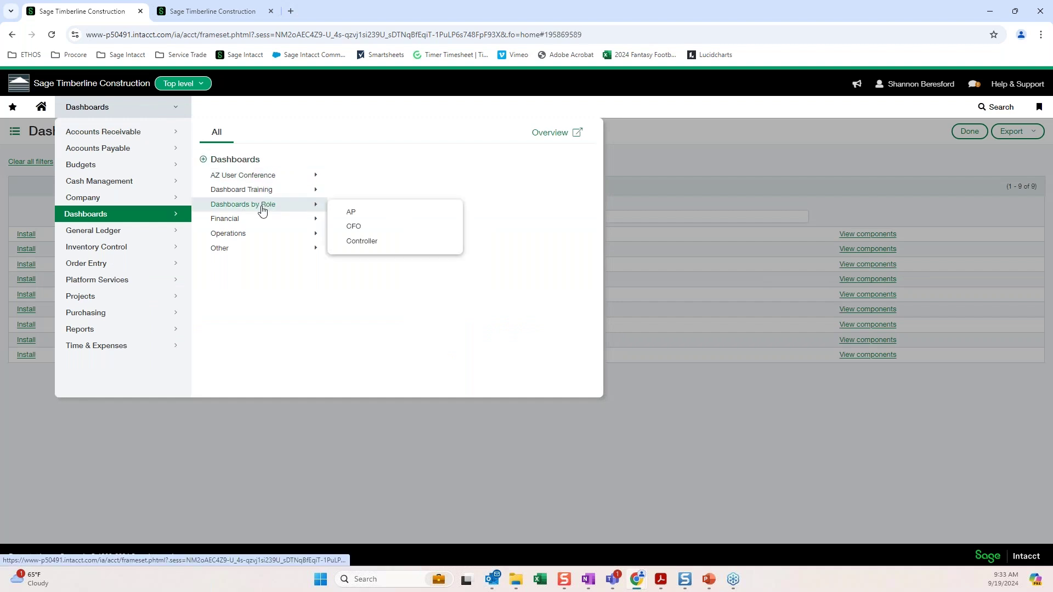
{"action": "left_click", "coordinate": [352, 214]}
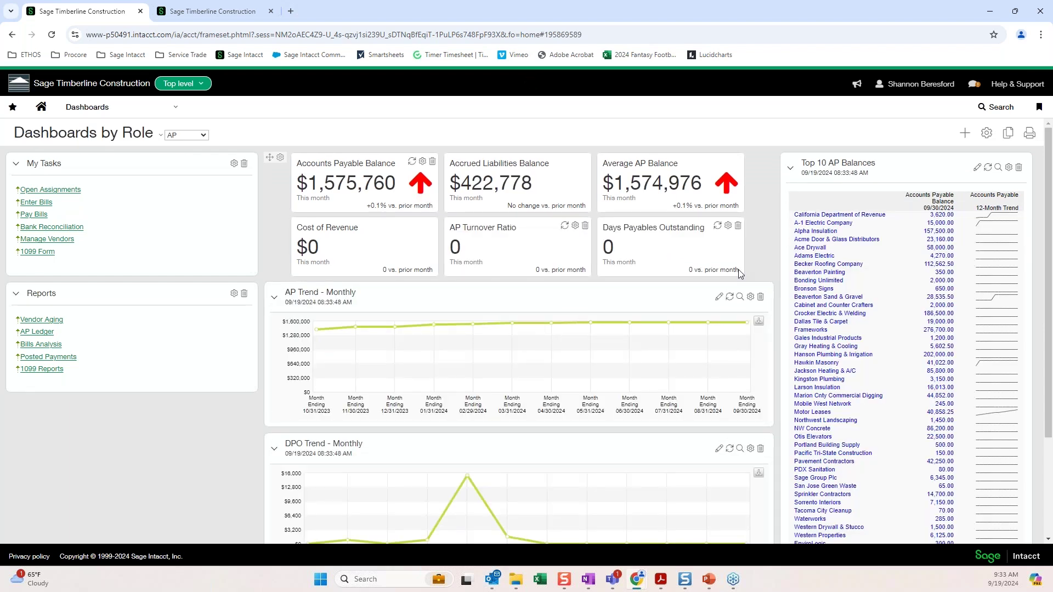
{"action": "mouse_move", "coordinate": [658, 316]}
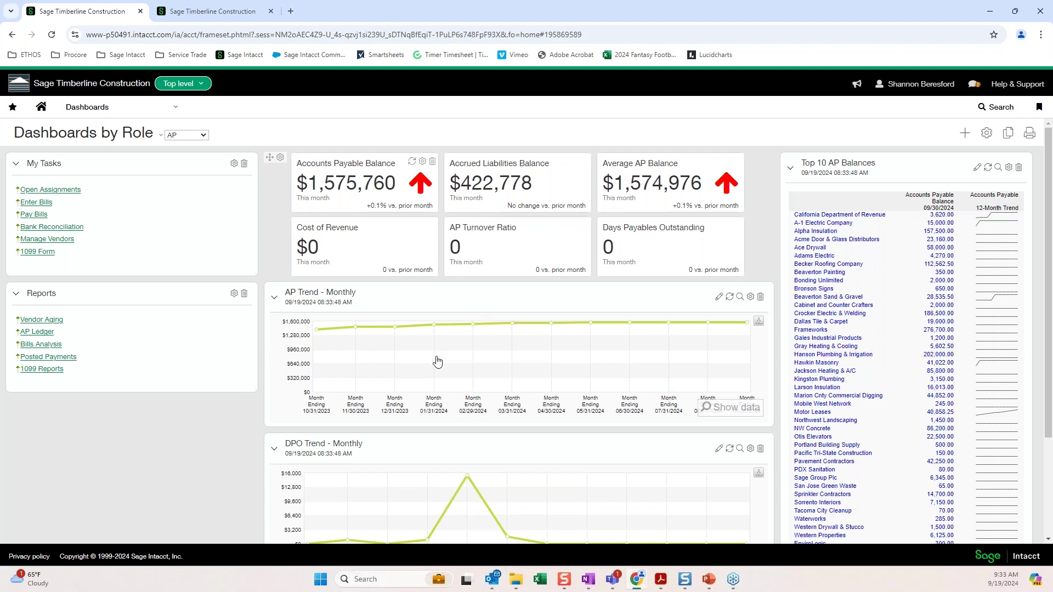
{"action": "scroll", "coordinate": [438, 361], "scroll_direction": "down", "scroll_amount": 1}
{"action": "scroll", "coordinate": [433, 274], "scroll_direction": "down", "scroll_amount": 1}
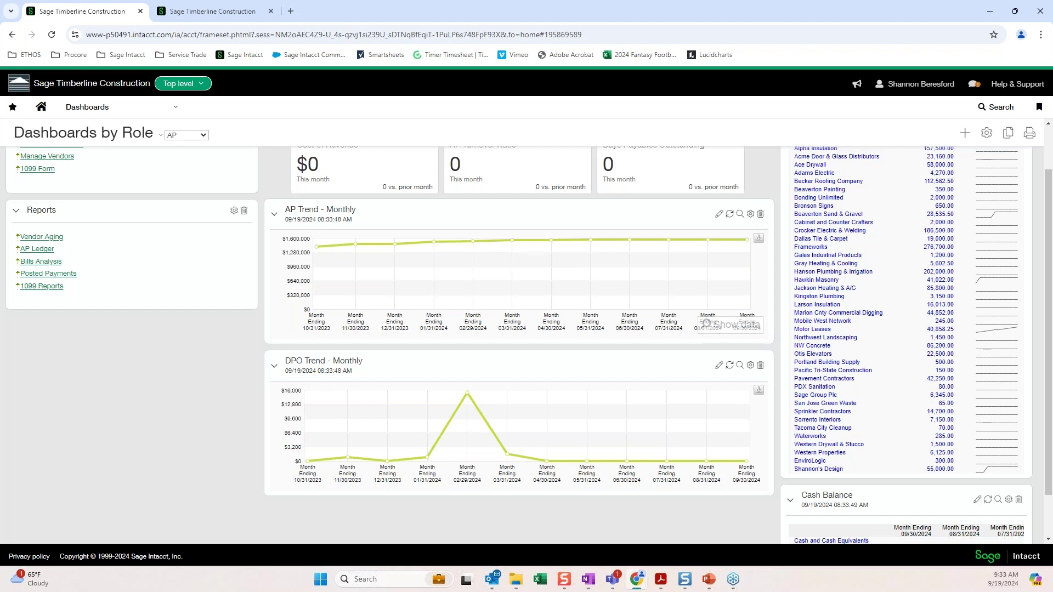
Step: Inspect the Height setting in the AP Trend - Monthly chart's component properties, and close them without saving
{"action": "left_click", "coordinate": [750, 215]}
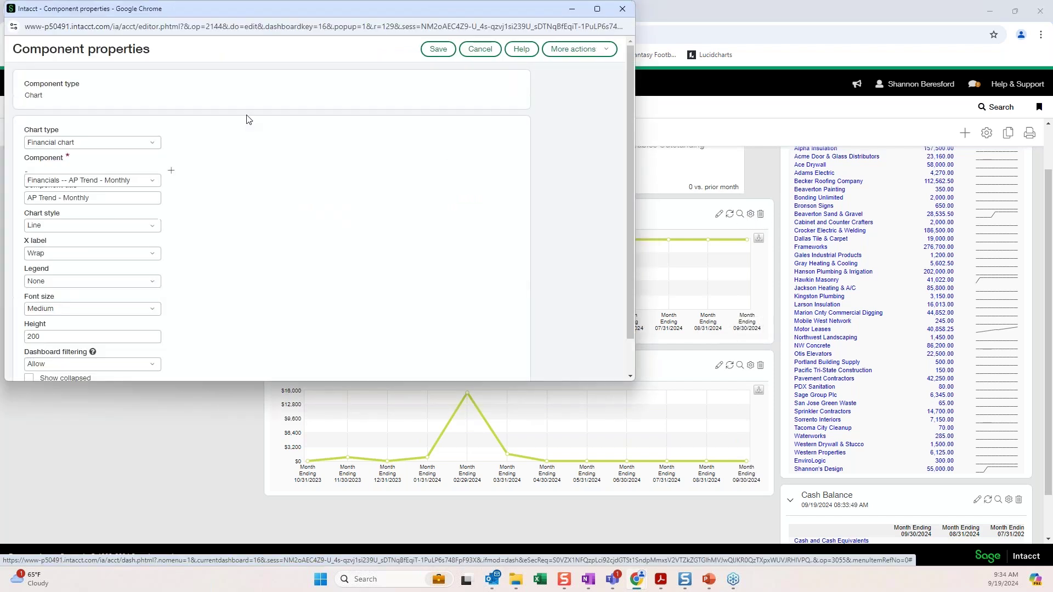
{"action": "left_click", "coordinate": [121, 337]}
{"action": "left_click", "coordinate": [622, 11]}
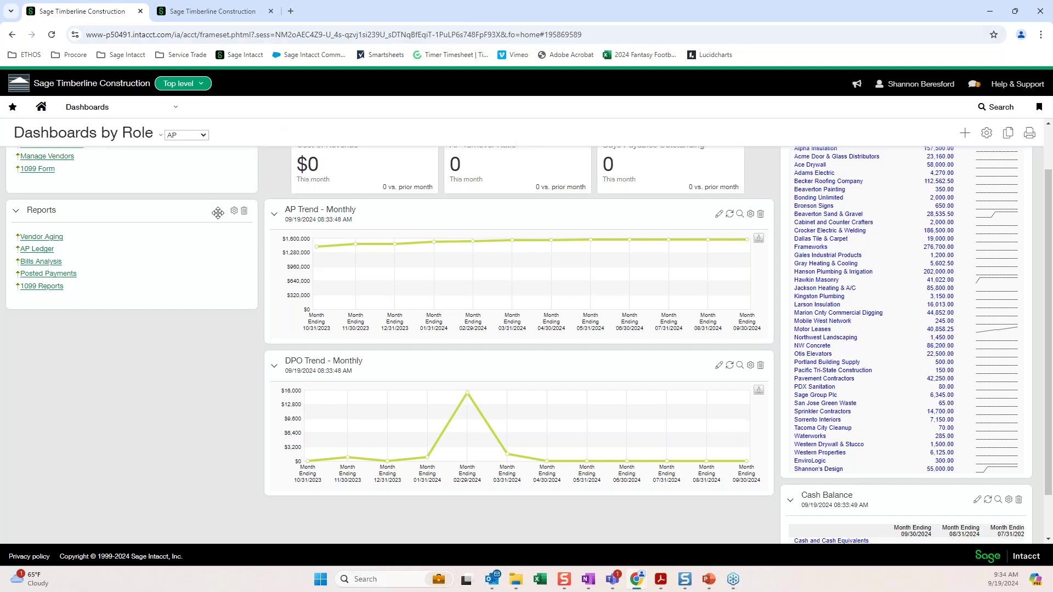
Step: Go from the AP dashboard back to the General Components dashboard and look over its Message Board and New Features components
{"action": "scroll", "coordinate": [217, 212], "scroll_direction": "up", "scroll_amount": 3}
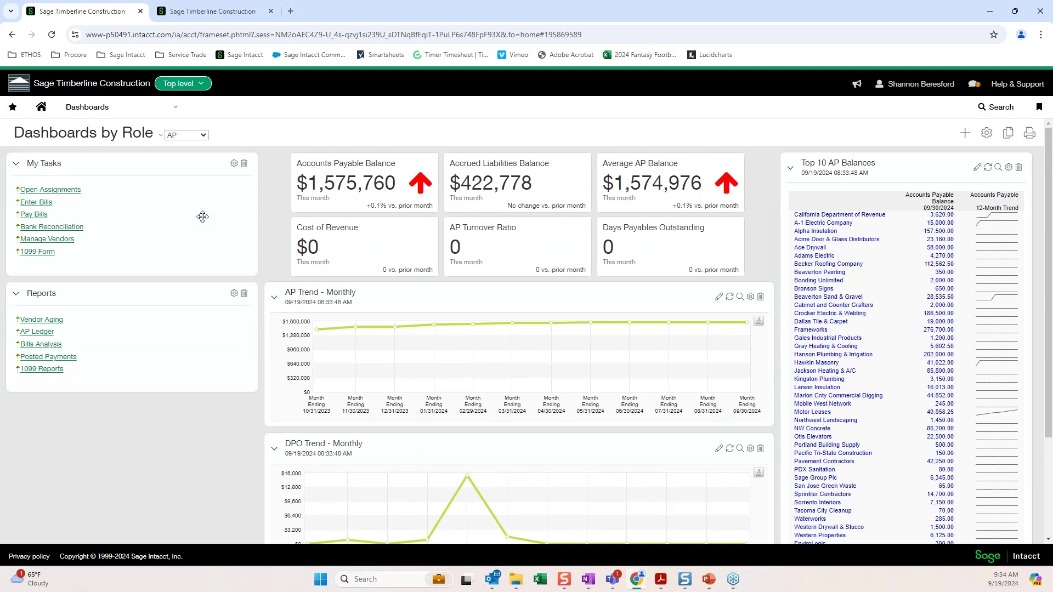
{"action": "left_click", "coordinate": [84, 109]}
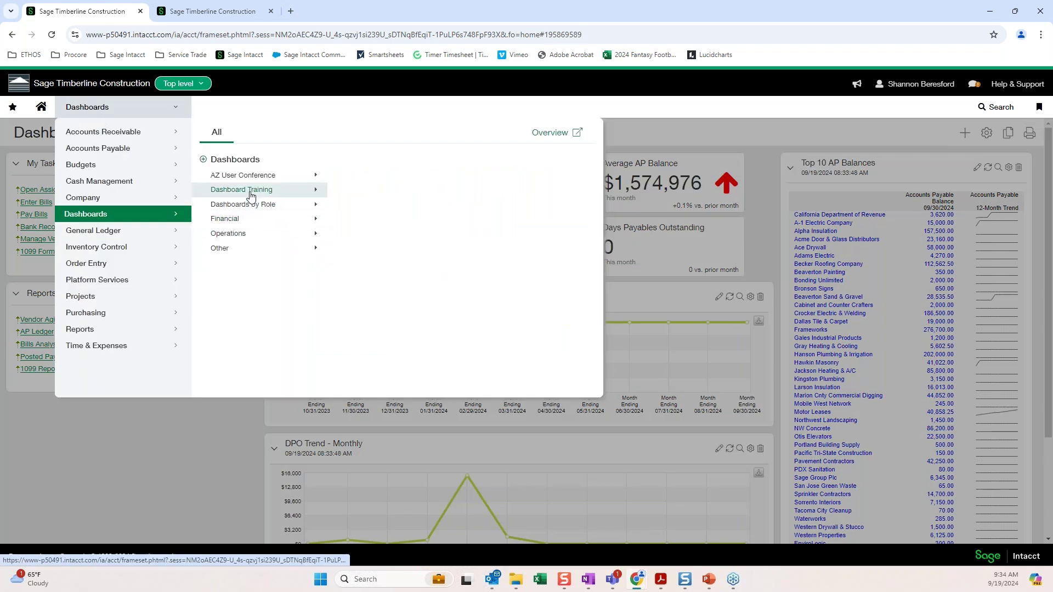
{"action": "mouse_move", "coordinate": [286, 195]}
{"action": "left_click", "coordinate": [404, 217]}
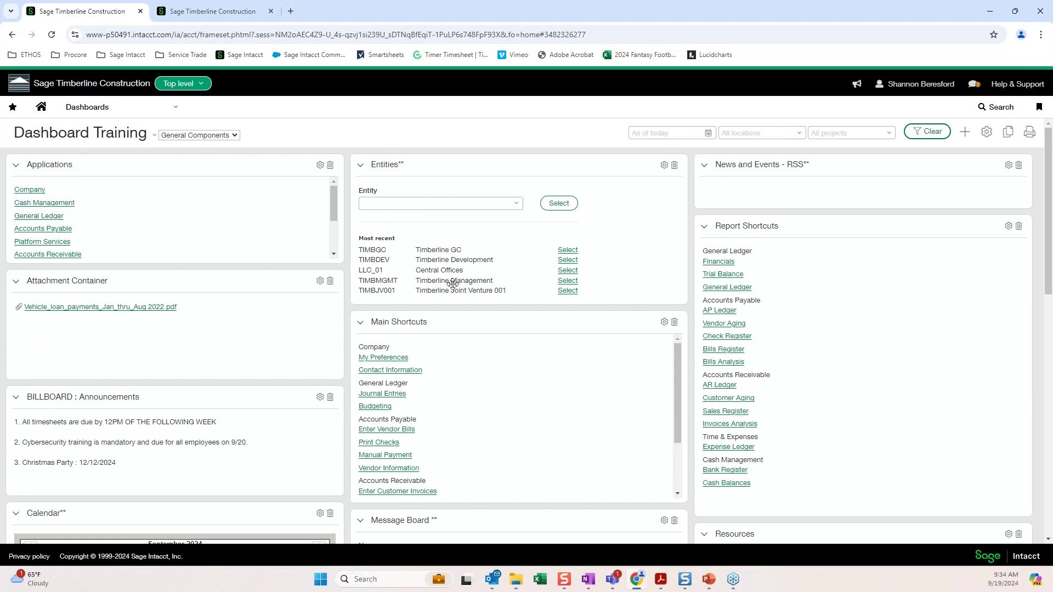
{"action": "scroll", "coordinate": [488, 273], "scroll_direction": "down", "scroll_amount": 5}
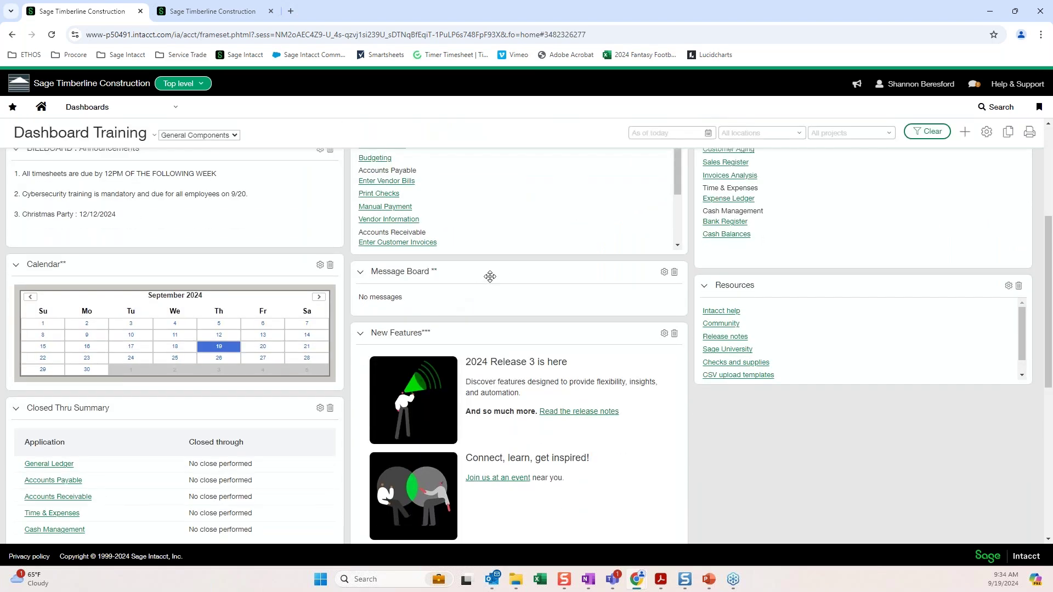